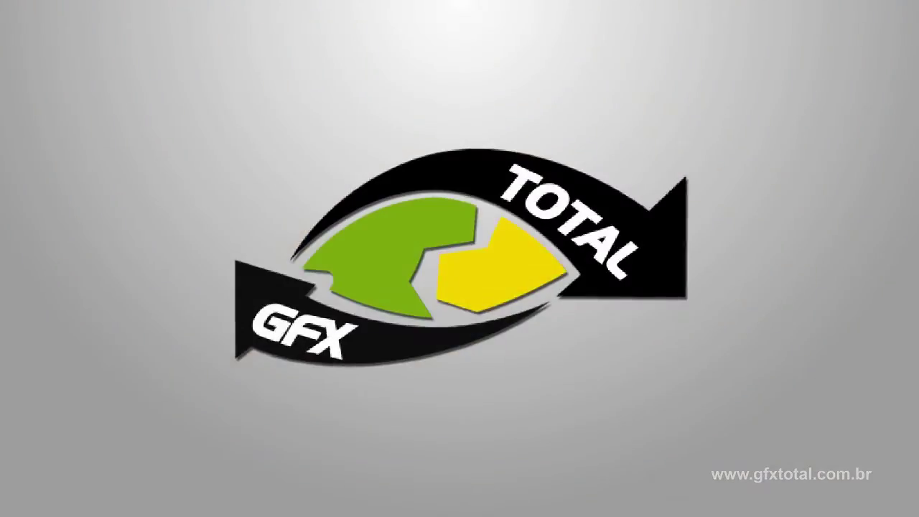
# Rotate the left star UV shell to match the orientation of the other stars
pyautogui.scroll(8, 347, 225)
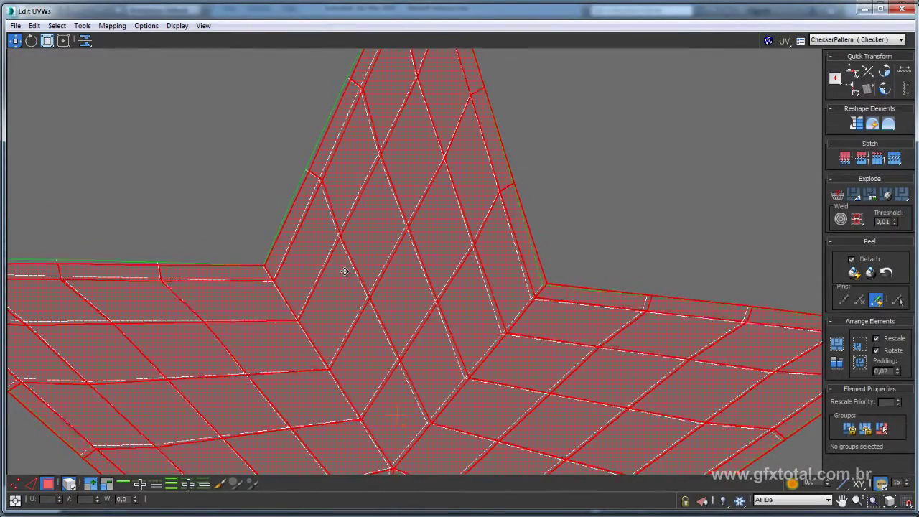
pyautogui.scroll(-8, 343, 274)
pyautogui.click(298, 216)
pyautogui.press('e')
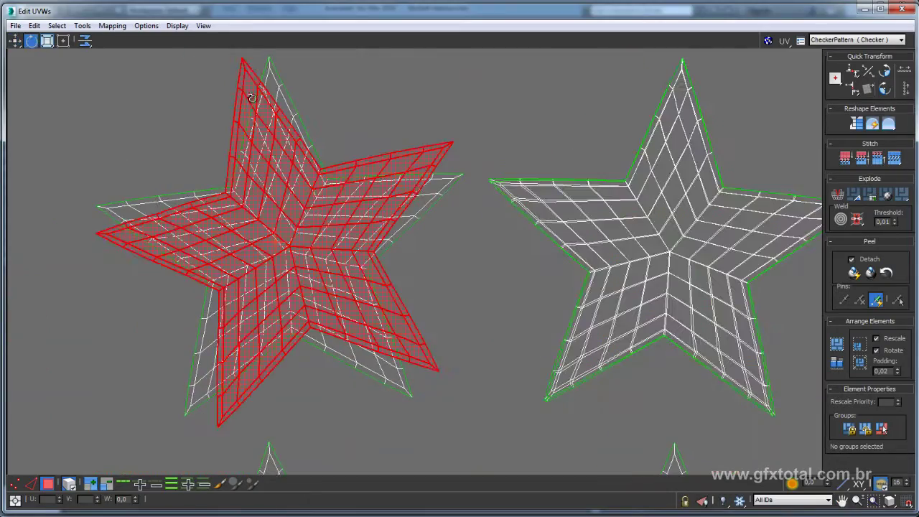
pyautogui.moveTo(251, 98); pyautogui.dragTo(287, 115)
pyautogui.press('w')
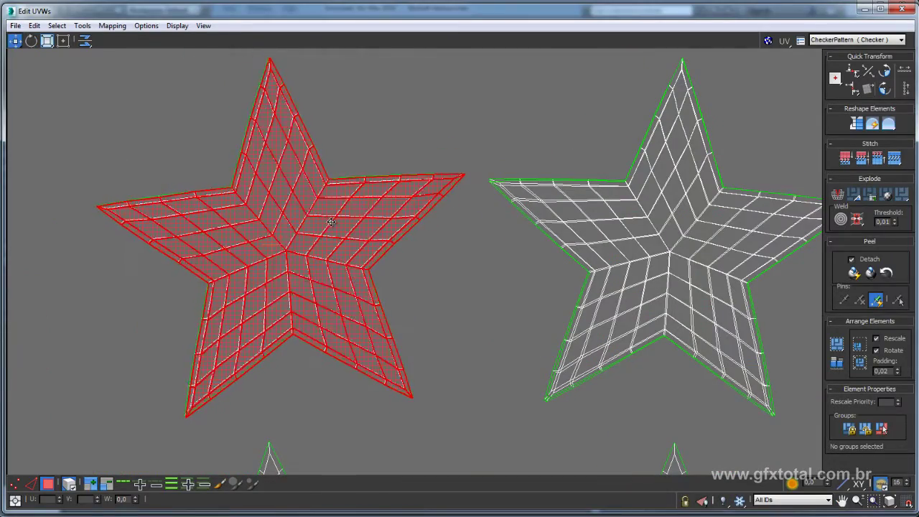
# Drag the remaining star shell onto the middle star so the shells overlap
pyautogui.scroll(-5, 222, 161)
pyautogui.moveTo(328, 191); pyautogui.dragTo(470, 193)
pyautogui.scroll(3, 244, 252)
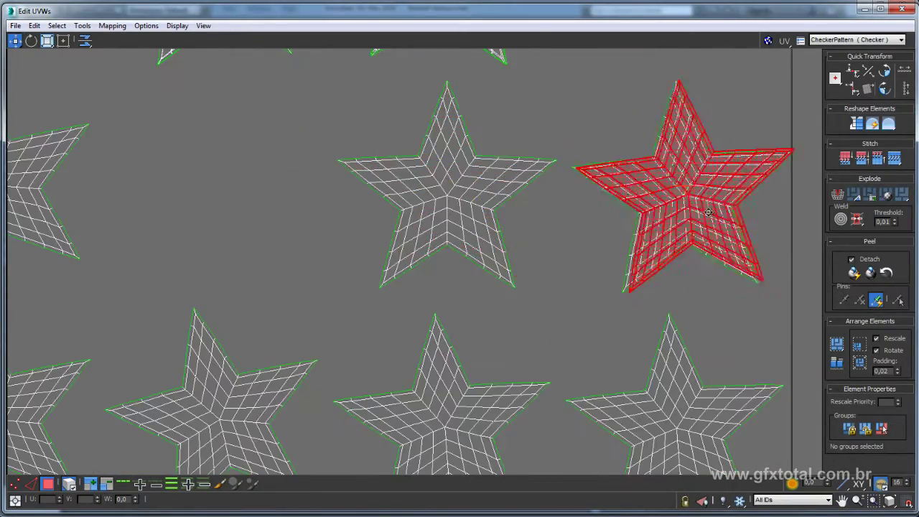
pyautogui.scroll(-3, 216, 173)
pyautogui.scroll(5, 445, 164)
pyautogui.press('e')
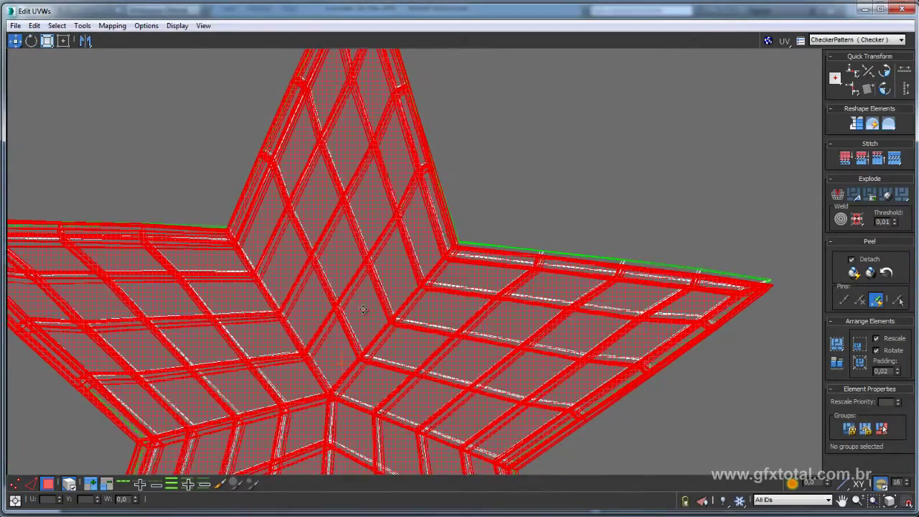
pyautogui.scroll(2, 359, 312)
pyautogui.scroll(-4, 324, 225)
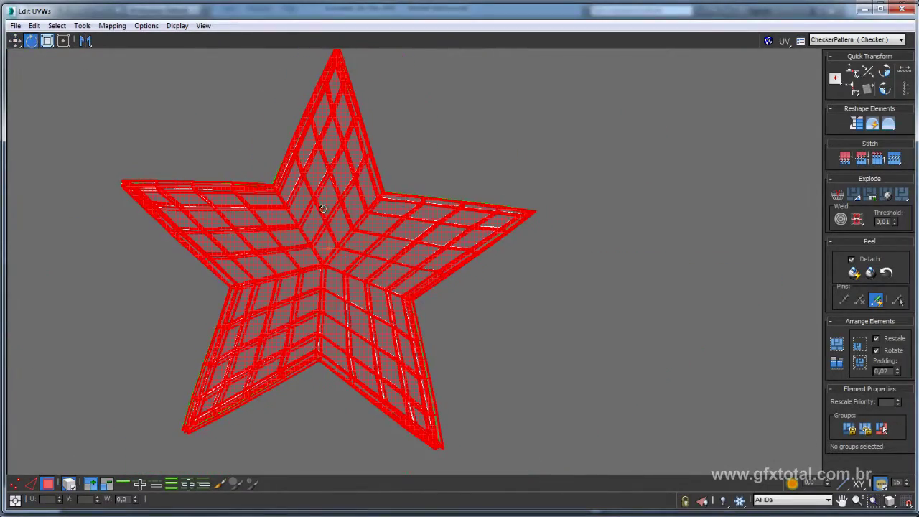
pyautogui.press('w')
pyautogui.scroll(-2, 280, 151)
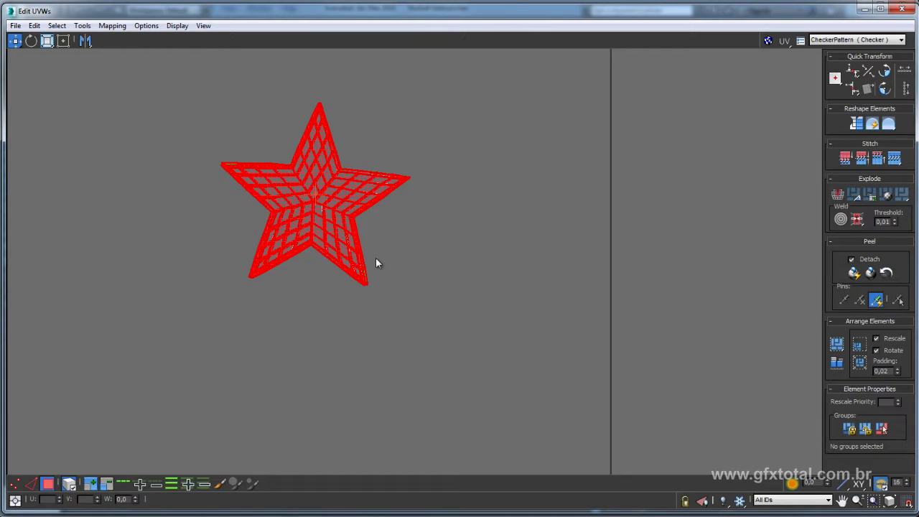
# Enlarge the stacked star UVs and rotate them roughly upright
pyautogui.moveTo(392, 255); pyautogui.dragTo(425, 294, button='middle')
pyautogui.scroll(-3, 425, 291)
pyautogui.moveTo(337, 222)
pyautogui.mouseDown(button='middle')
pyautogui.moveTo(297, 179)
pyautogui.moveTo(332, 234)
pyautogui.mouseUp(button='middle')
pyautogui.click(47, 40)
pyautogui.scroll(-4, 295, 184)
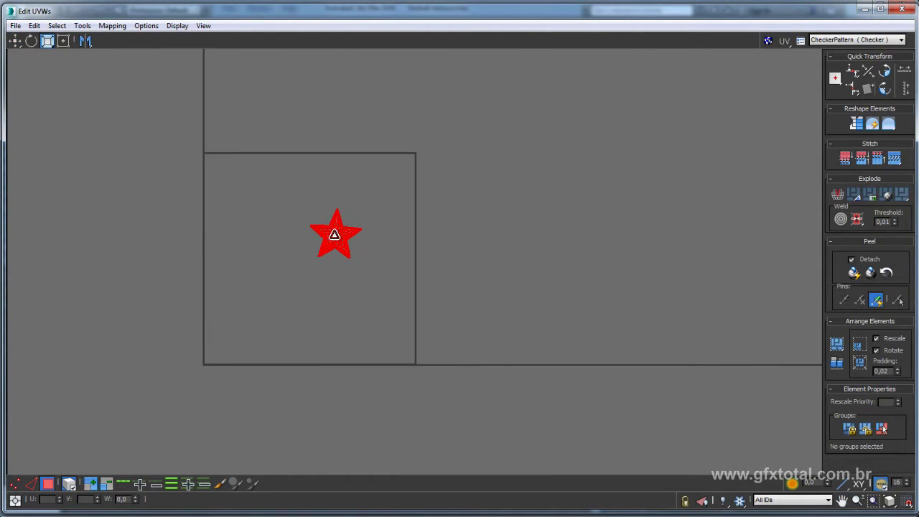
pyautogui.moveTo(333, 234); pyautogui.dragTo(342, 153)
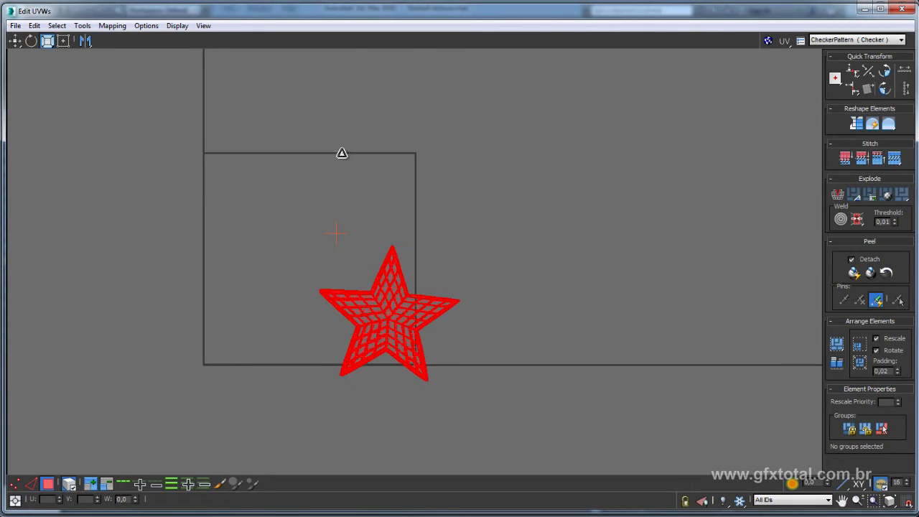
pyautogui.click(536, 349)
pyautogui.click(402, 327)
pyautogui.moveTo(402, 325); pyautogui.dragTo(404, 307)
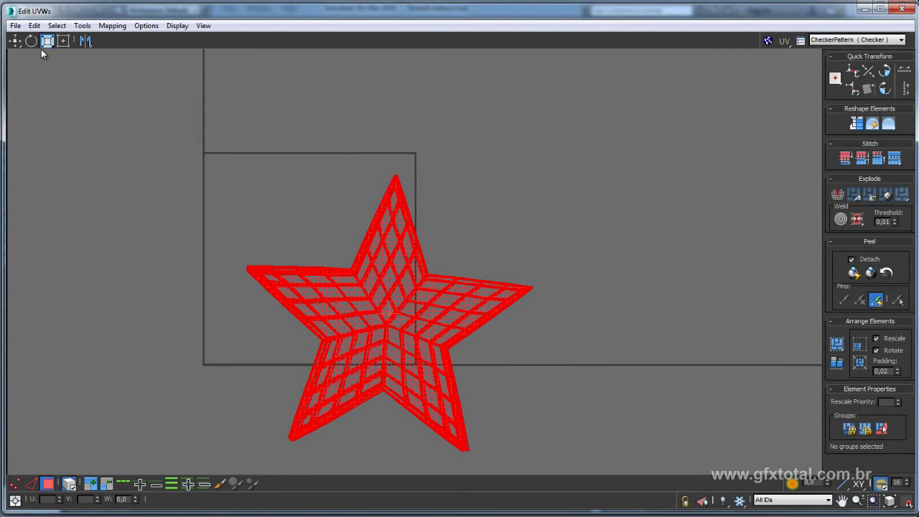
pyautogui.moveTo(388, 247); pyautogui.dragTo(395, 316)
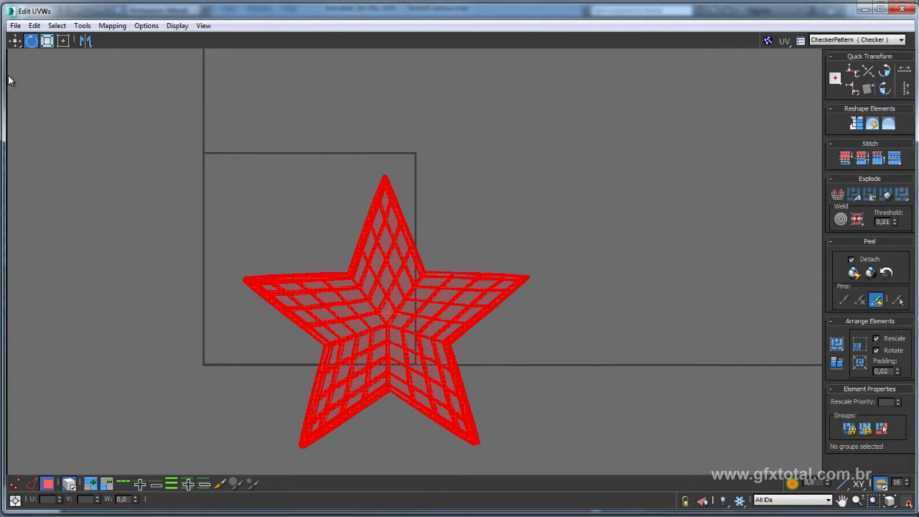
# Move the star into the 0–1 UV square and shrink it to fit
pyautogui.click(15, 41)
pyautogui.moveTo(335, 314); pyautogui.dragTo(259, 257)
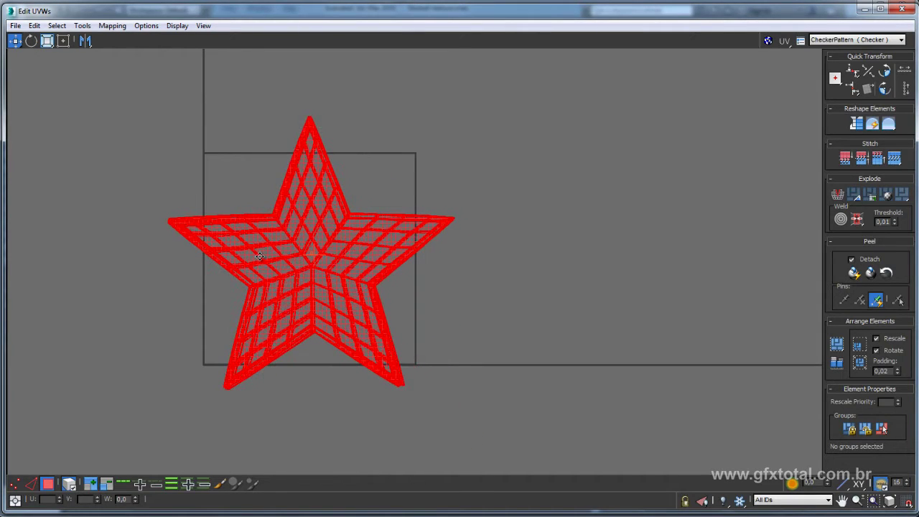
pyautogui.click(49, 41)
pyautogui.moveTo(304, 240); pyautogui.dragTo(307, 262)
pyautogui.click(15, 41)
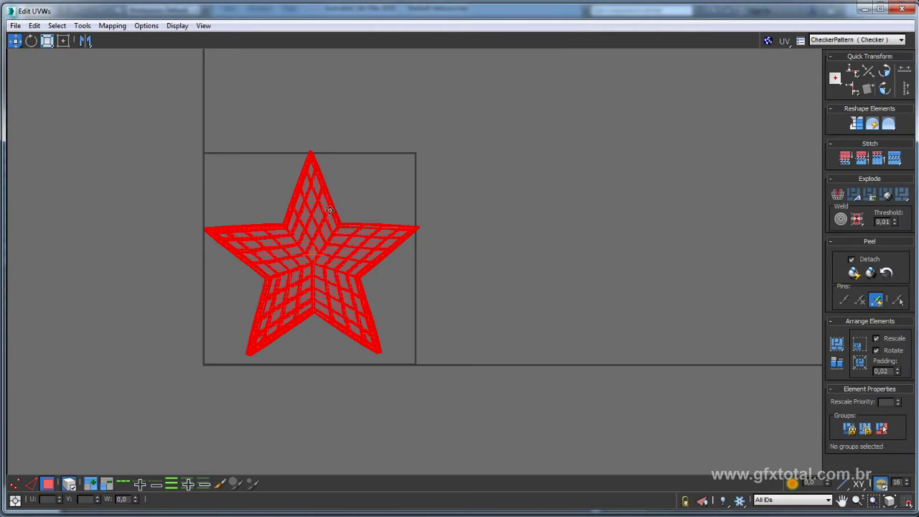
pyautogui.moveTo(332, 214)
pyautogui.mouseDown()
pyautogui.moveTo(302, 233)
pyautogui.moveTo(314, 230)
pyautogui.moveTo(300, 227)
pyautogui.moveTo(338, 236)
pyautogui.mouseUp()
# Fine-tune the star's rotation, position and size so it stands upright inside the tile
pyautogui.click(46, 41)
pyautogui.click(30, 41)
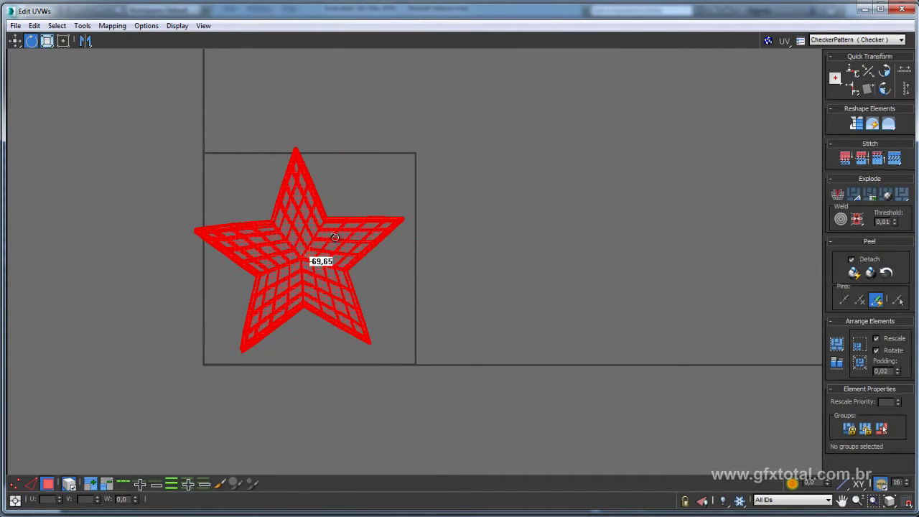
pyautogui.moveTo(340, 238); pyautogui.dragTo(221, 242)
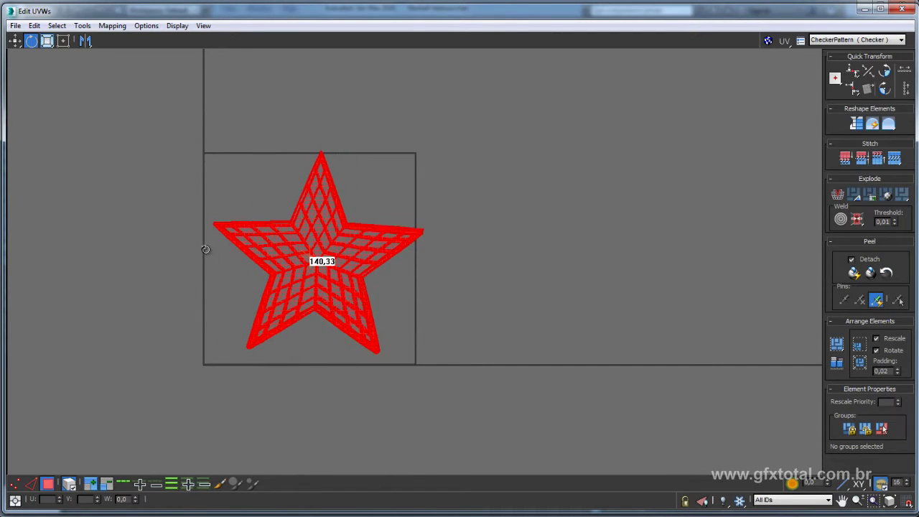
pyautogui.moveTo(221, 242); pyautogui.dragTo(193, 253)
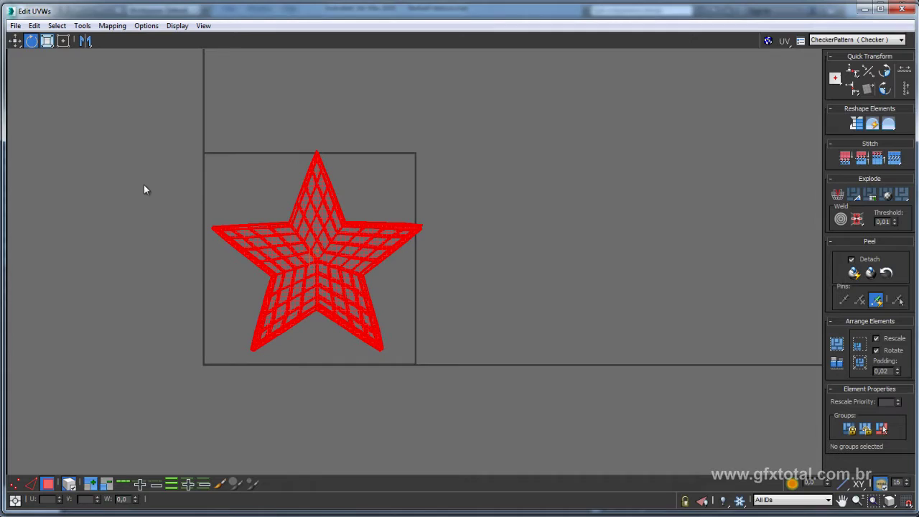
pyautogui.click(13, 42)
pyautogui.moveTo(326, 225)
pyautogui.mouseDown()
pyautogui.moveTo(314, 256)
pyautogui.moveTo(319, 239)
pyautogui.mouseUp()
pyautogui.click(47, 41)
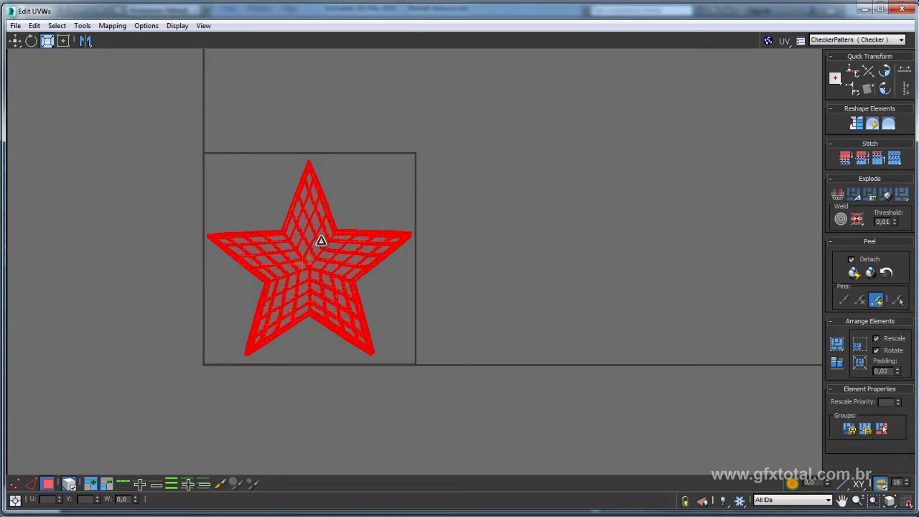
pyautogui.click(14, 41)
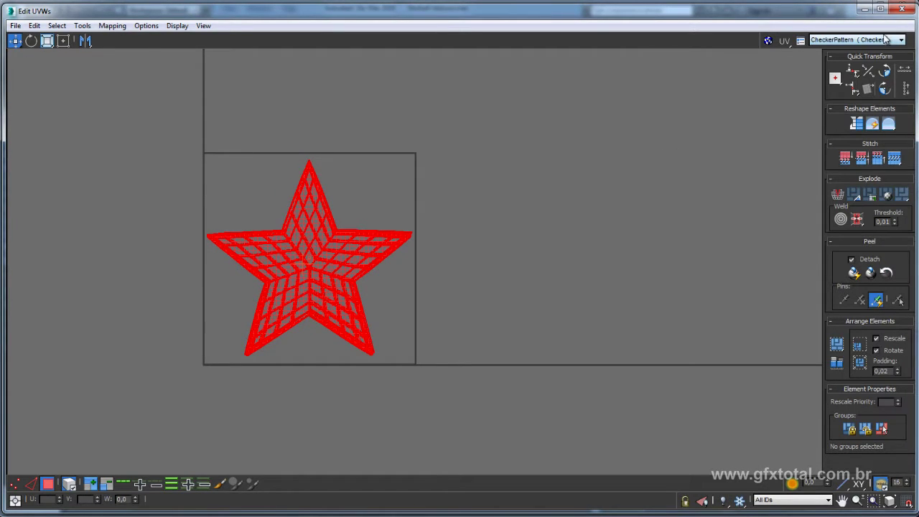
# Close the Edit UVWs window and orbit the viewport to see all three spheres
pyautogui.click(902, 8)
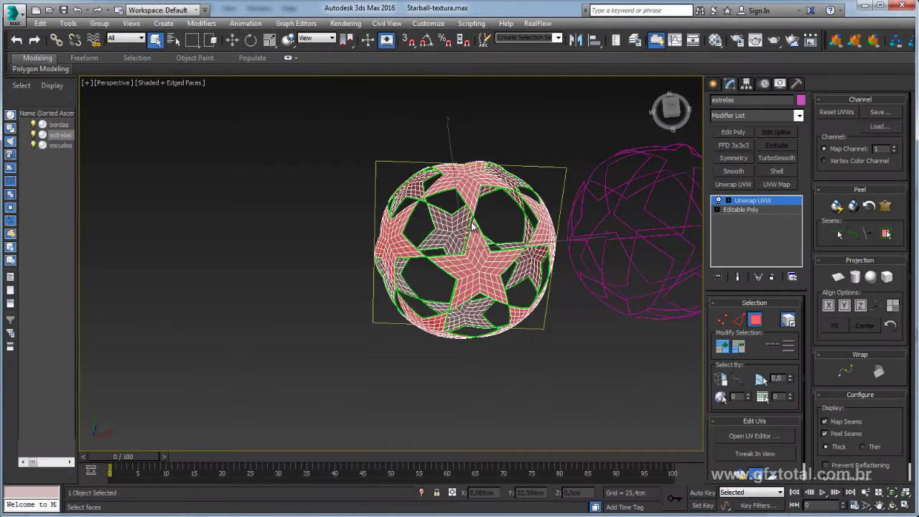
pyautogui.keyDown('alt'); pyautogui.moveTo(567, 206); pyautogui.dragTo(582, 216, button='middle'); pyautogui.keyUp('alt')
pyautogui.click(762, 200)
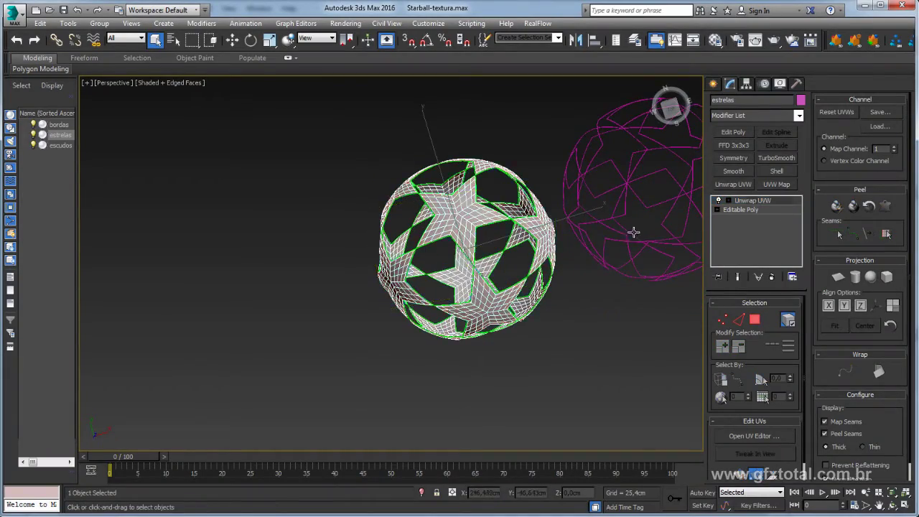
pyautogui.moveTo(632, 232)
pyautogui.keyDown('alt'); pyautogui.mouseDown(button='middle')
pyautogui.moveTo(429, 265)
pyautogui.moveTo(460, 404)
pyautogui.moveTo(502, 342)
pyautogui.moveTo(352, 365)
pyautogui.moveTo(480, 328)
pyautogui.mouseUp(button='middle'); pyautogui.keyUp('alt')
pyautogui.scroll(-3, 417, 330)
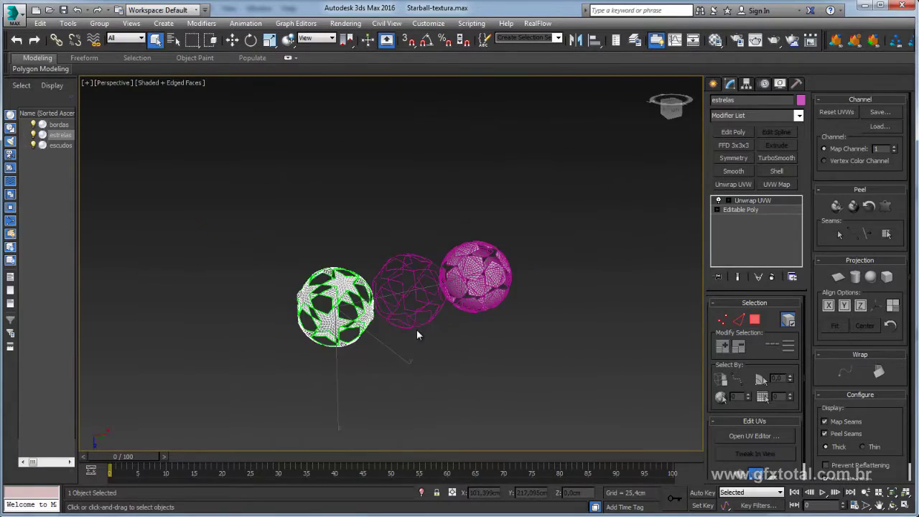
pyautogui.moveTo(417, 330)
pyautogui.keyDown('alt'); pyautogui.mouseDown(button='middle')
pyautogui.moveTo(478, 337)
pyautogui.moveTo(441, 187)
pyautogui.moveTo(467, 290)
pyautogui.moveTo(493, 237)
pyautogui.moveTo(463, 247)
pyautogui.mouseUp(button='middle'); pyautogui.keyUp('alt')
pyautogui.scroll(3, 492, 237)
# Convert estrelas to Editable Poly and select all its elements for material ID 1
pyautogui.rightClick(430, 238)
pyautogui.moveTo(451, 355)
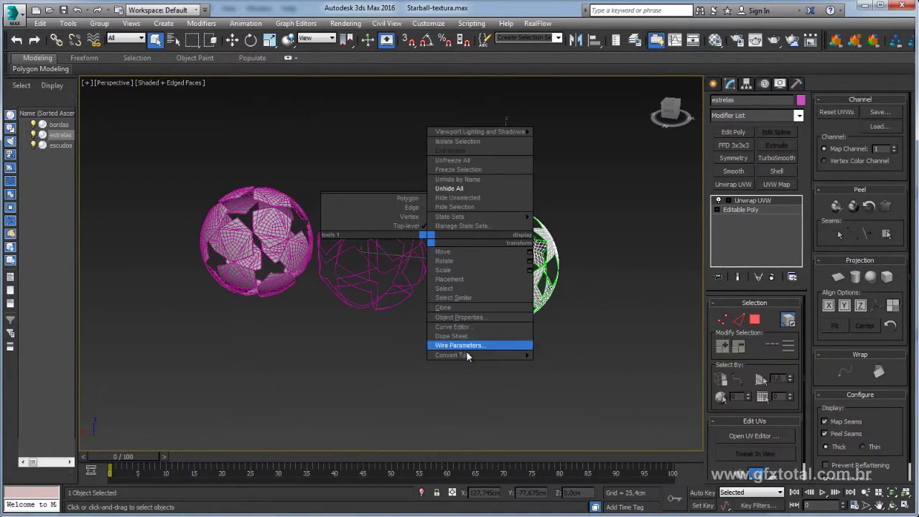
pyautogui.click(561, 366)
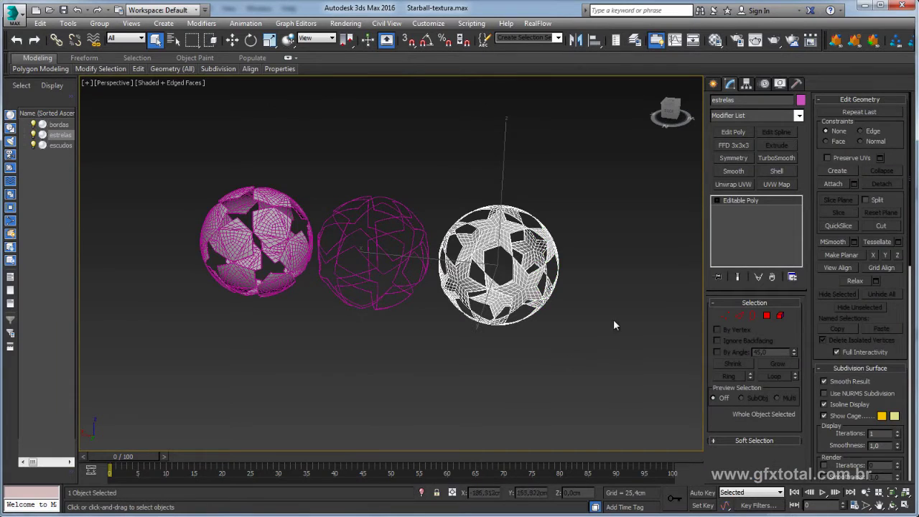
pyautogui.click(781, 316)
pyautogui.hotkey('ctrl', 'a')
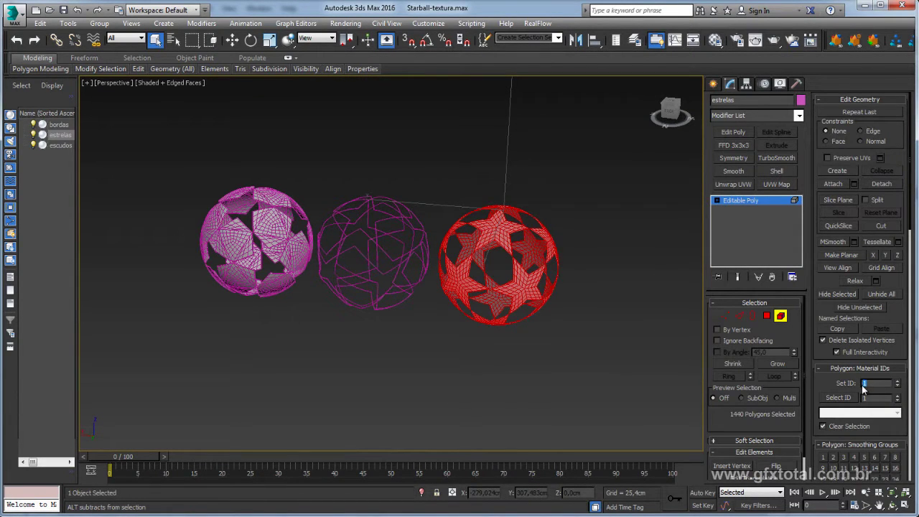
pyautogui.click(750, 202)
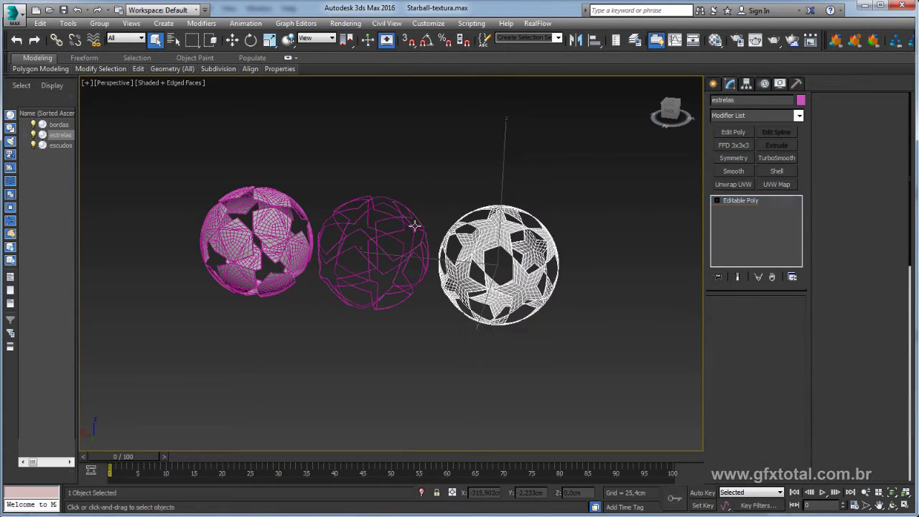
# Convert bordas to Editable Poly and select all 480 polygons as elements for material ID 2
pyautogui.click(361, 274)
pyautogui.press('z')
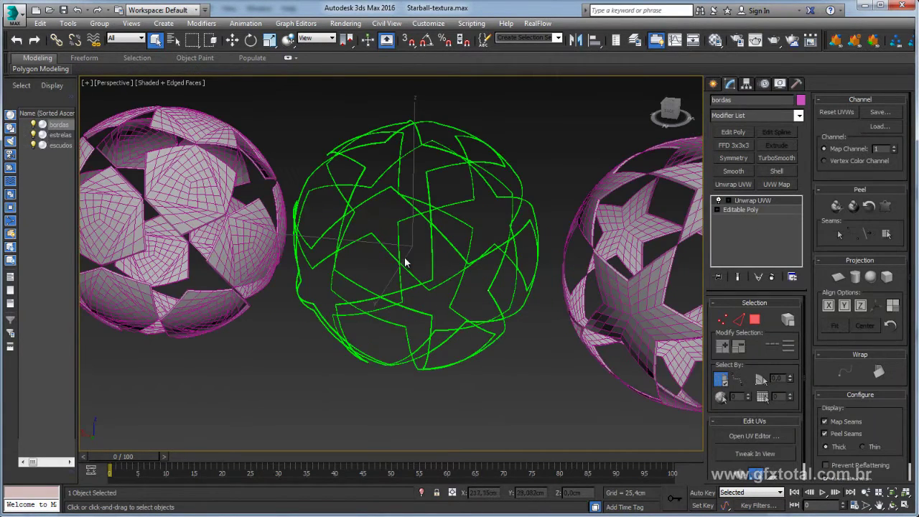
pyautogui.scroll(-3, 409, 252)
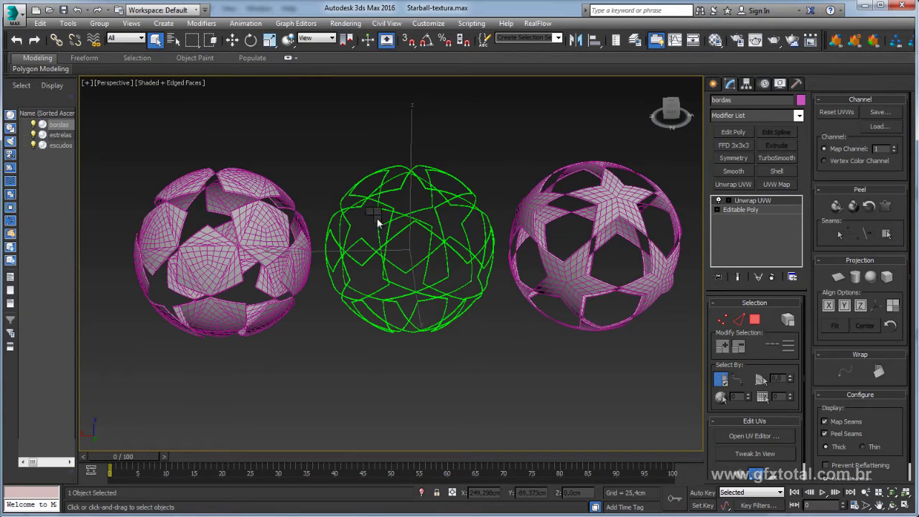
pyautogui.rightClick(380, 219)
pyautogui.click(521, 329)
pyautogui.click(781, 315)
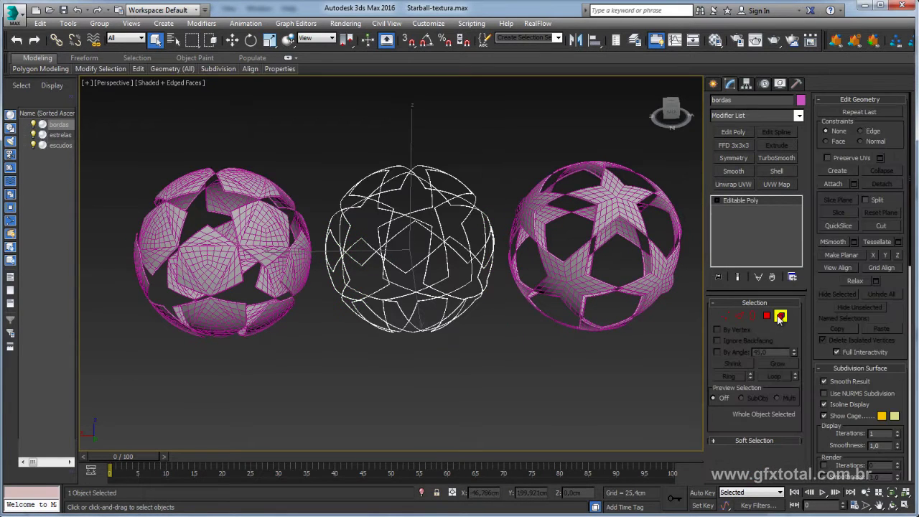
pyautogui.click(437, 220)
pyautogui.hotkey('ctrl', 'a')
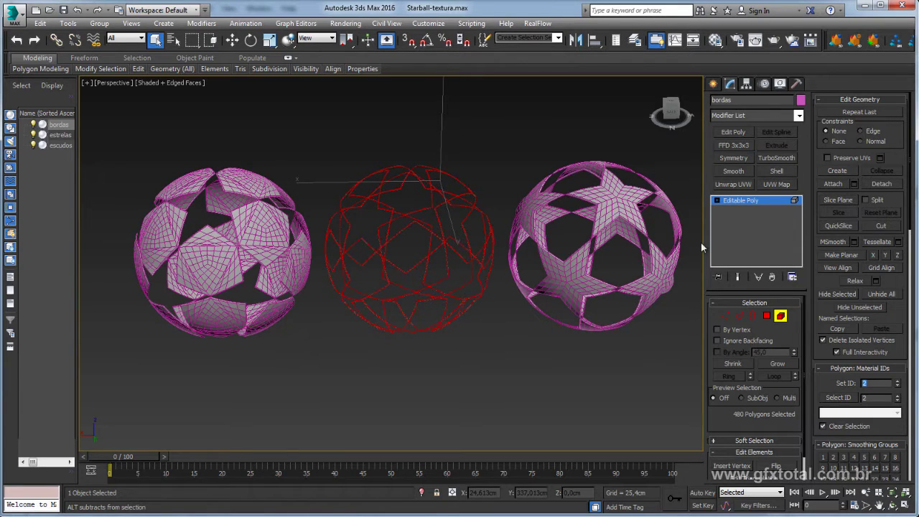
pyautogui.click(741, 201)
pyautogui.keyDown('alt'); pyautogui.moveTo(280, 231); pyautogui.dragTo(387, 205, button='middle'); pyautogui.keyUp('alt')
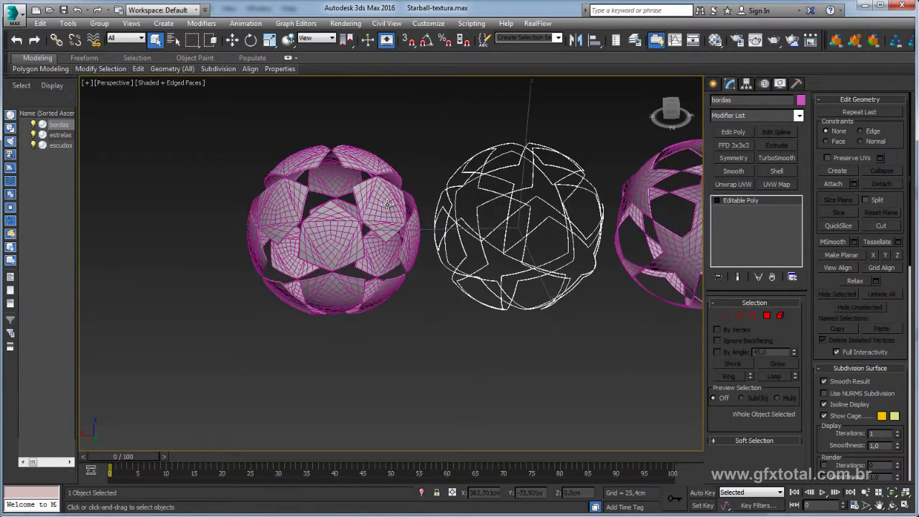
# Convert escudos to Editable Poly and select all 2400 polygons for material ID 2
pyautogui.click(387, 206)
pyautogui.rightClick(348, 227)
pyautogui.moveTo(372, 345)
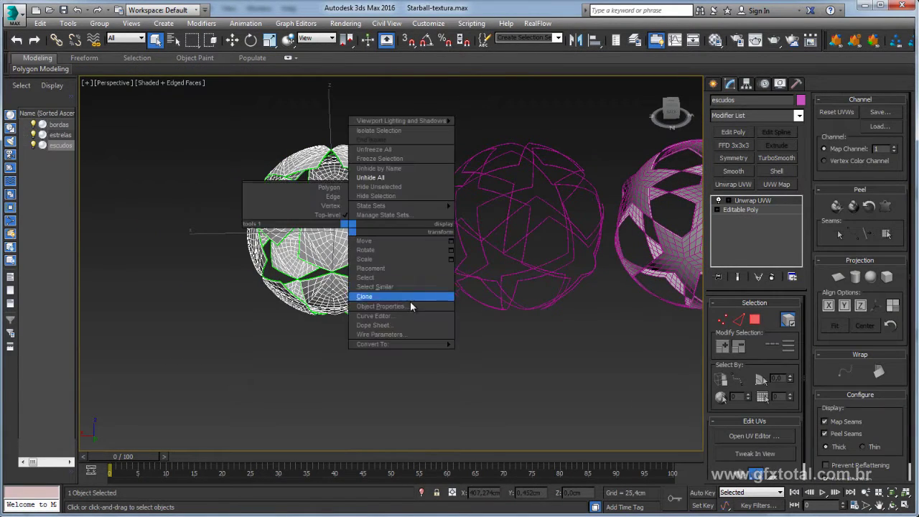
pyautogui.click(496, 353)
pyautogui.press('4')
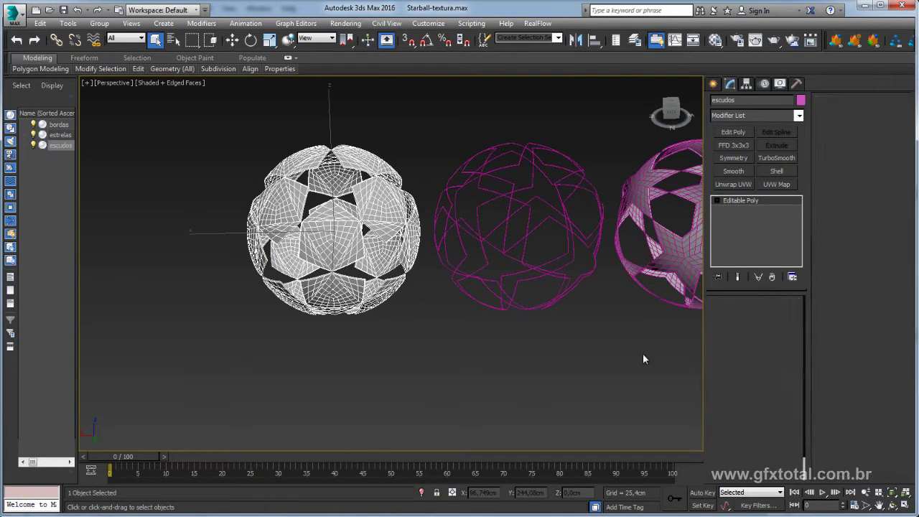
pyautogui.hotkey('ctrl', 'a')
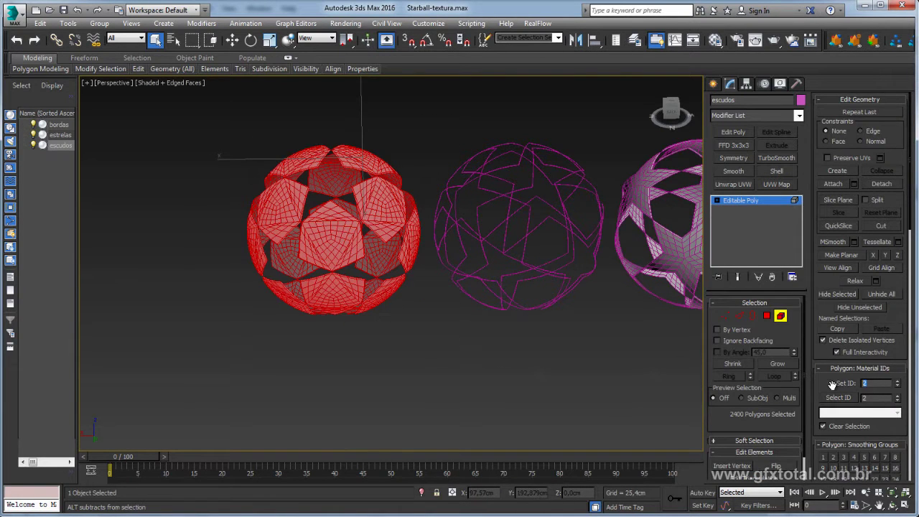
pyautogui.moveTo(552, 349); pyautogui.dragTo(480, 349, button='middle')
pyautogui.click(754, 203)
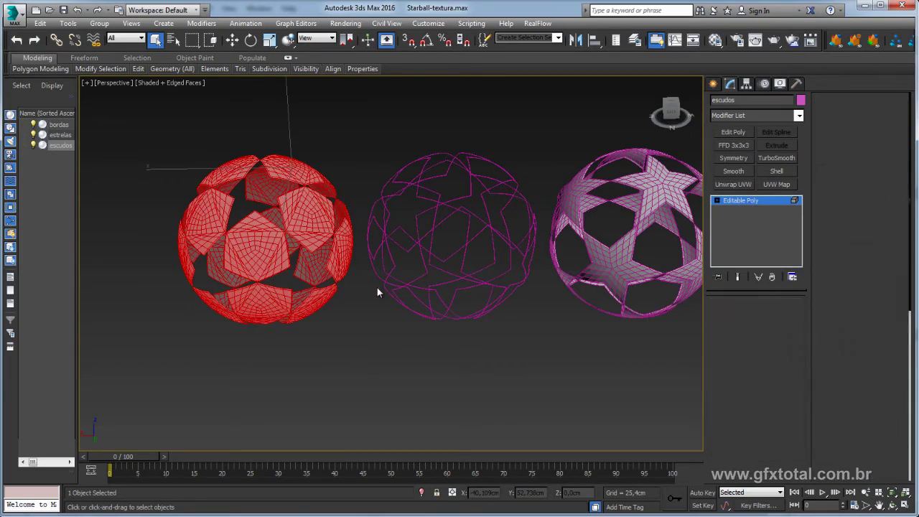
pyautogui.moveTo(378, 292)
pyautogui.keyDown('alt'); pyautogui.mouseDown(button='middle')
pyautogui.moveTo(419, 285)
pyautogui.moveTo(390, 279)
pyautogui.moveTo(375, 308)
pyautogui.mouseUp(button='middle'); pyautogui.keyUp('alt')
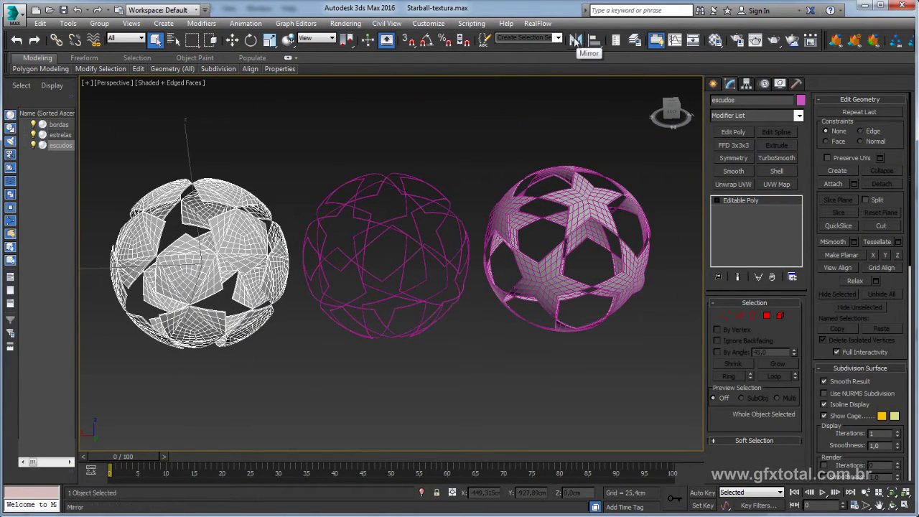
# Align the spheres pivot-to-pivot on X/Y/Z so all three share one position
pyautogui.click(594, 41)
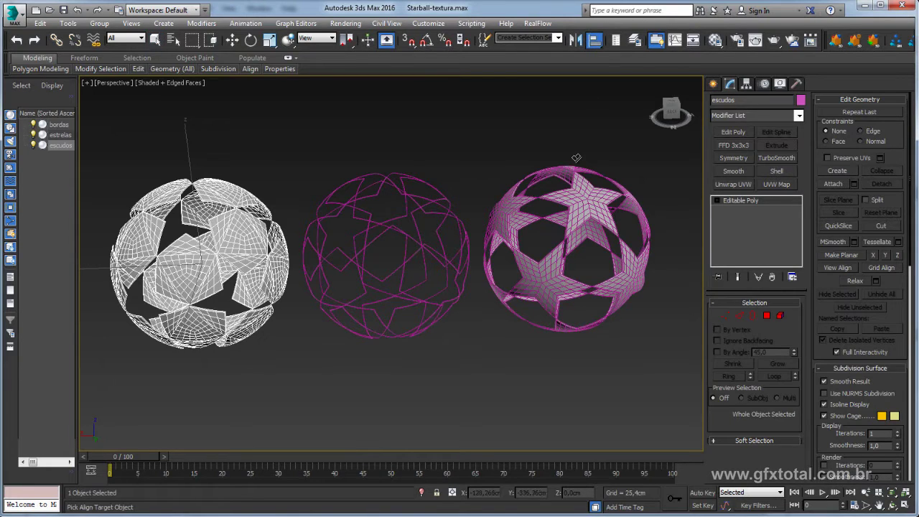
pyautogui.click(585, 191)
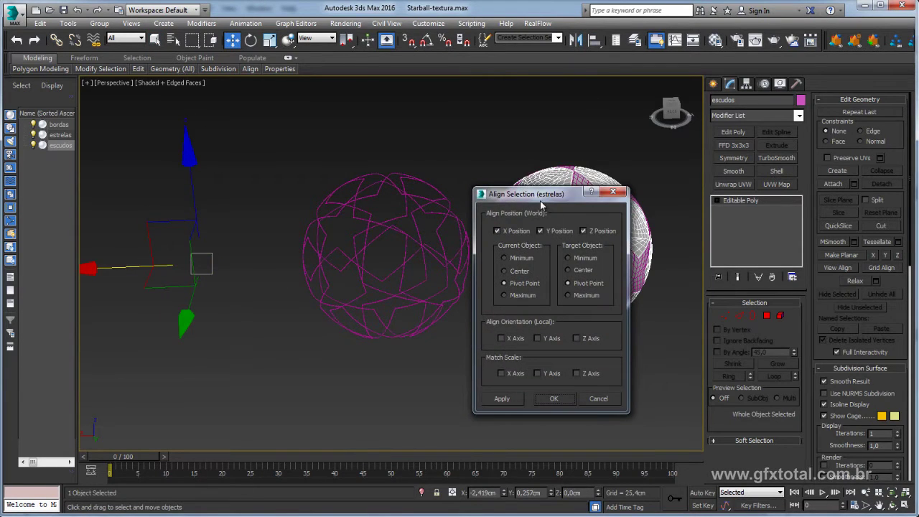
pyautogui.moveTo(540, 201); pyautogui.dragTo(186, 163)
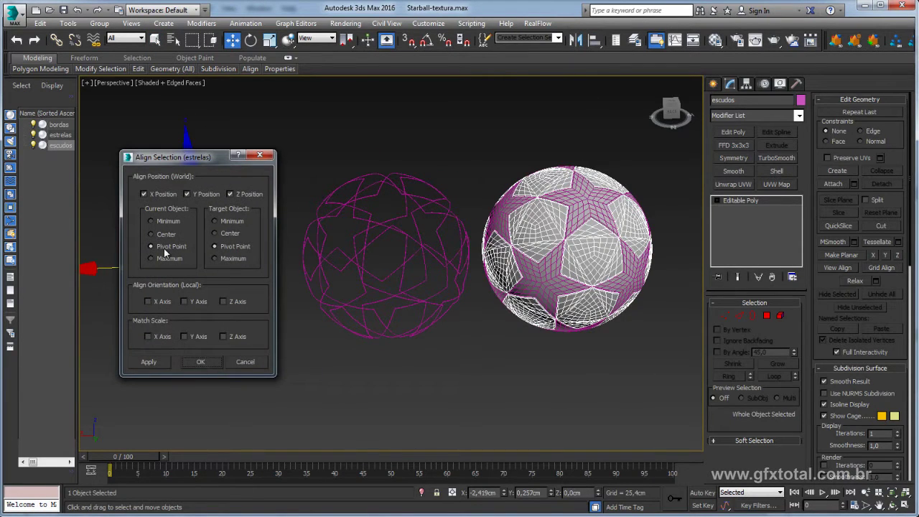
pyautogui.click(203, 363)
pyautogui.click(384, 175)
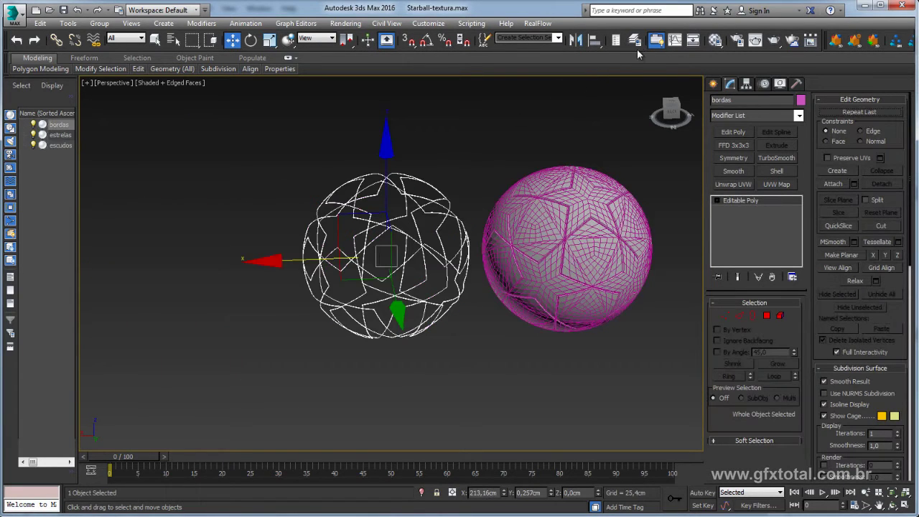
pyautogui.click(596, 41)
pyautogui.click(571, 201)
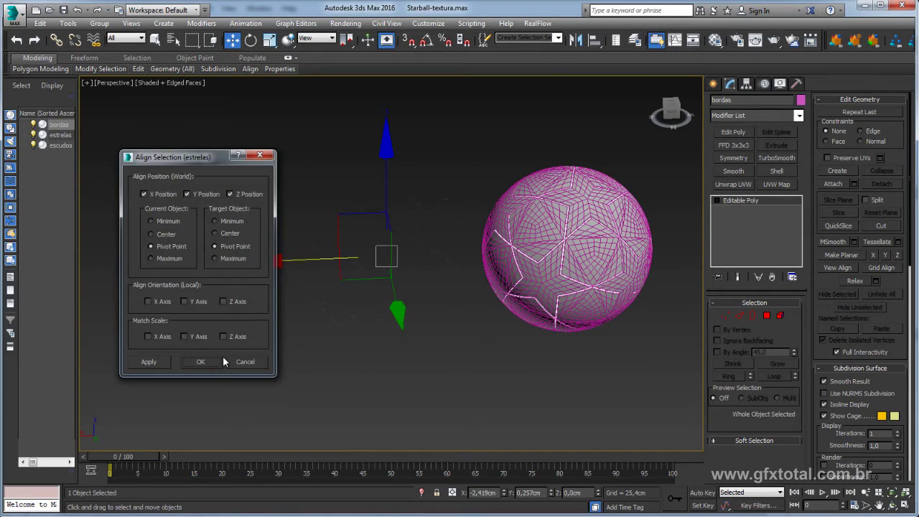
pyautogui.press('Return')
pyautogui.moveTo(569, 291); pyautogui.dragTo(515, 297, button='middle')
# Attach bordas and escudos to estrelas through the Attach List
pyautogui.click(494, 294)
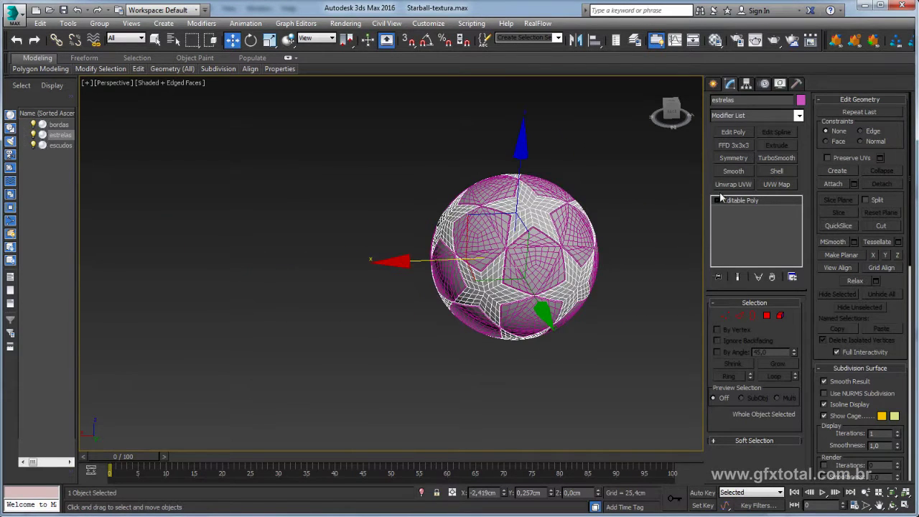
pyautogui.click(854, 184)
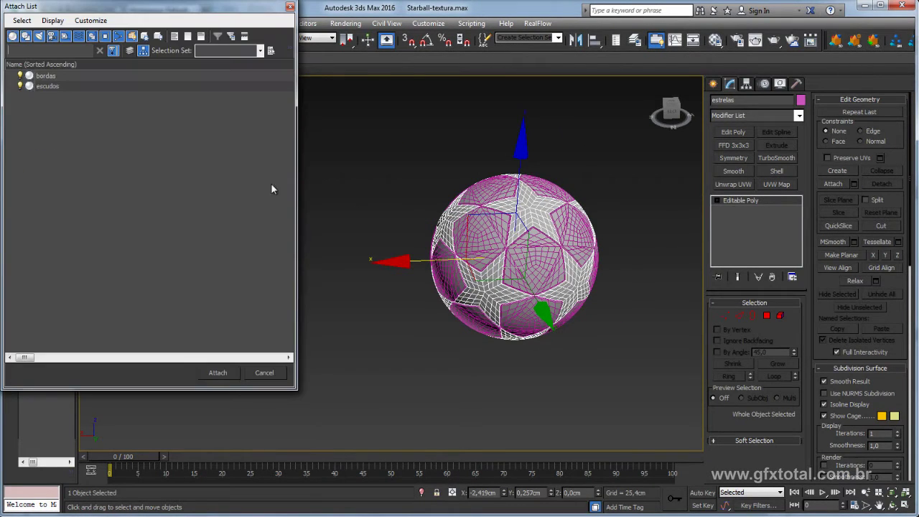
pyautogui.click(40, 76)
pyautogui.keyDown('shift'); pyautogui.click(47, 87); pyautogui.keyUp('shift')
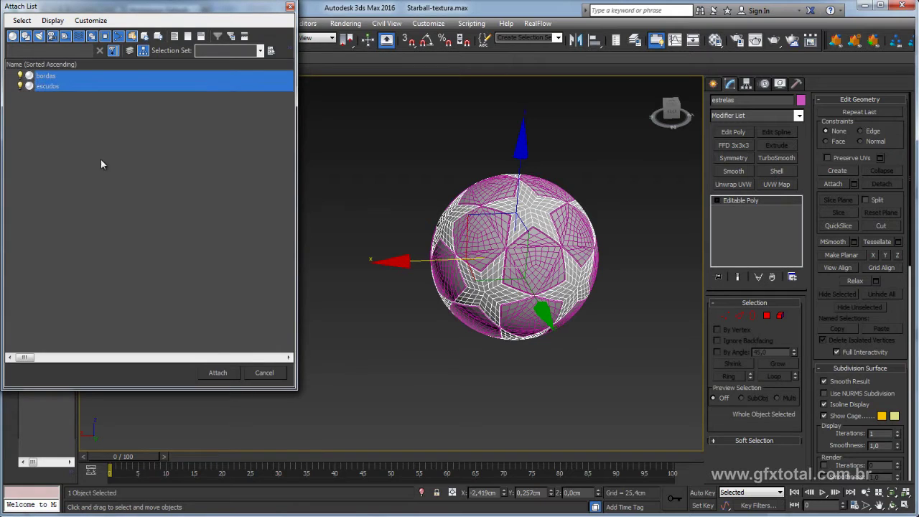
pyautogui.click(219, 373)
pyautogui.moveTo(537, 251); pyautogui.dragTo(494, 255, button='middle')
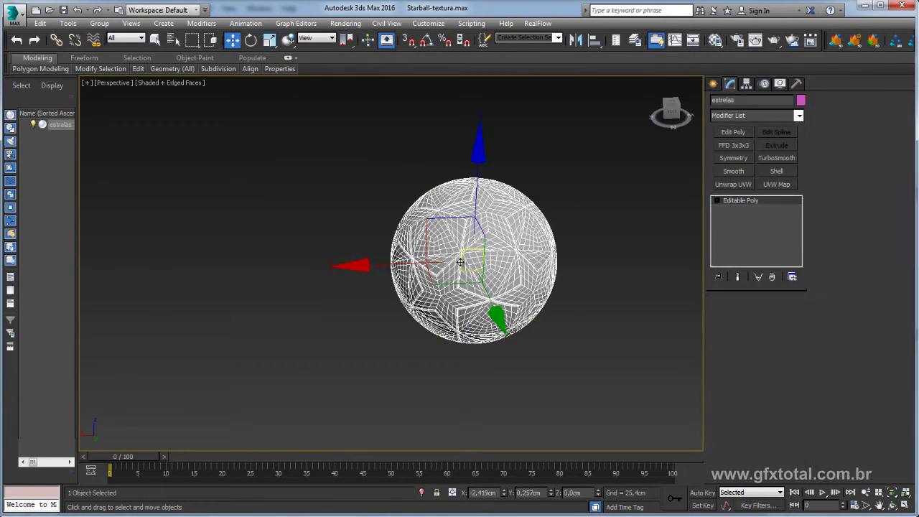
pyautogui.moveTo(461, 262); pyautogui.dragTo(455, 312)
# Cancel the stray move and inspect the ball's open borders in Border mode
pyautogui.rightClick(456, 312)
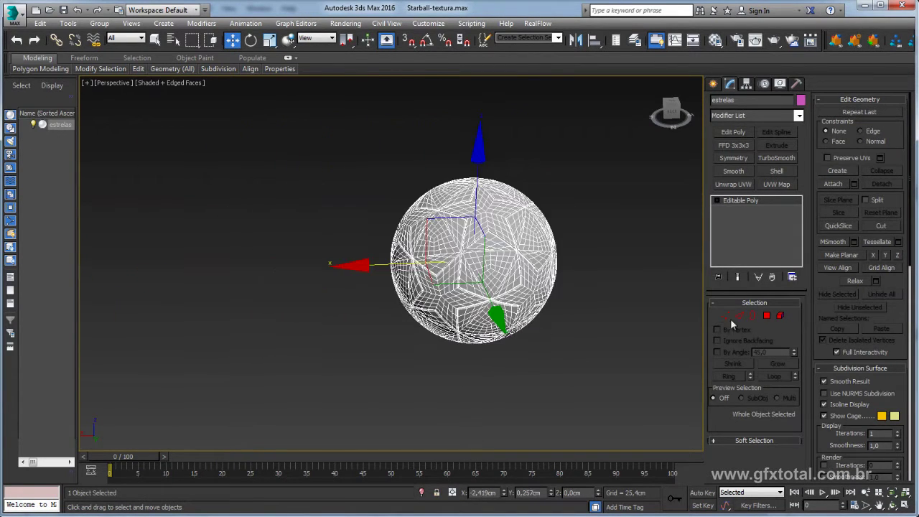
pyautogui.press('3')
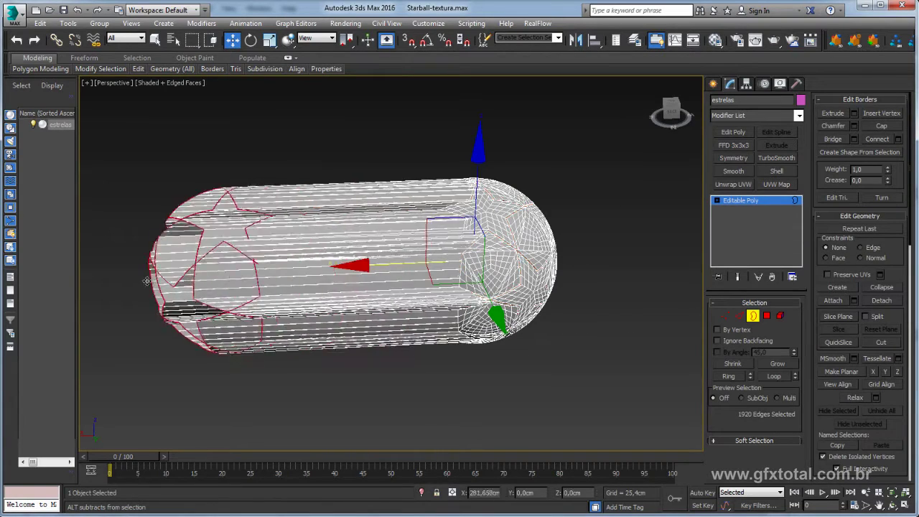
pyautogui.moveTo(389, 268); pyautogui.dragTo(192, 290)
pyautogui.scroll(5, 483, 223)
pyautogui.scroll(-3, 496, 267)
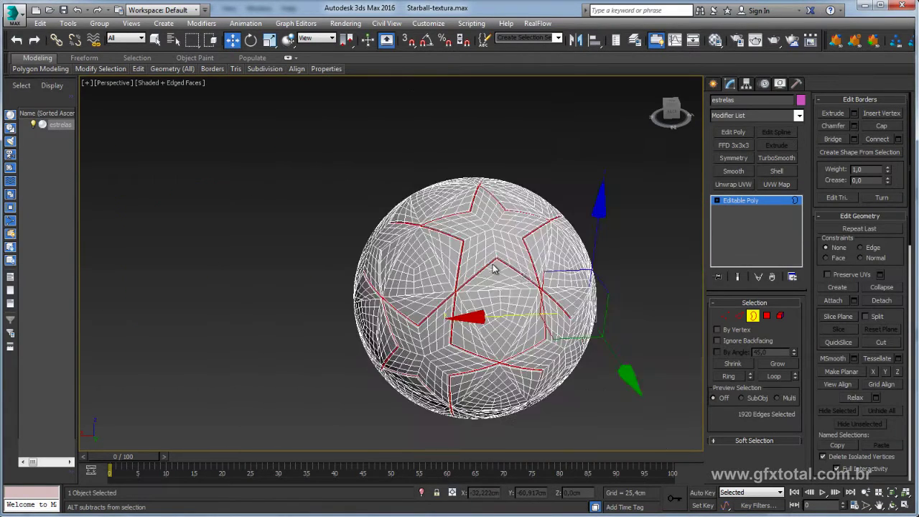
pyautogui.scroll(-2, 550, 281)
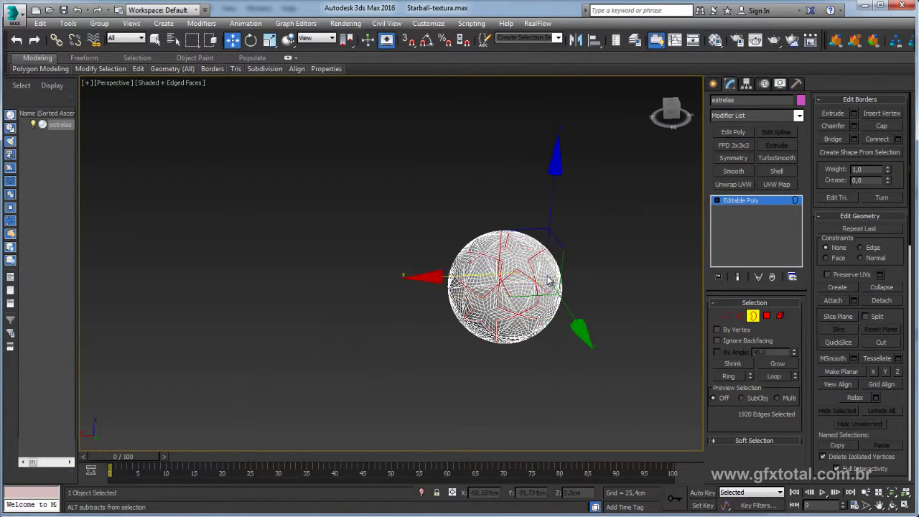
# Select all vertices of the ball and zoom in on the overlapping seam vertices
pyautogui.click(727, 317)
pyautogui.moveTo(649, 189); pyautogui.dragTo(425, 372)
pyautogui.scroll(5, 508, 267)
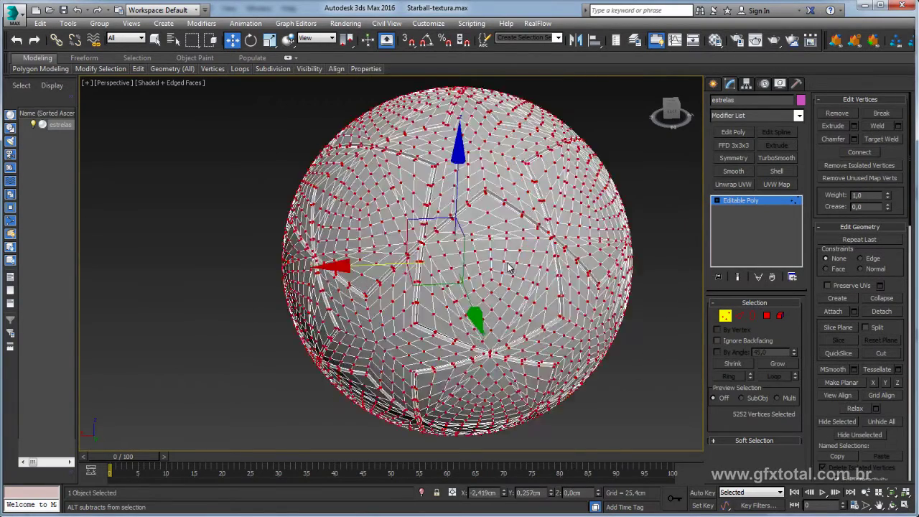
pyautogui.scroll(2, 508, 267)
pyautogui.scroll(2, 543, 256)
pyautogui.scroll(2, 502, 261)
pyautogui.scroll(1, 493, 272)
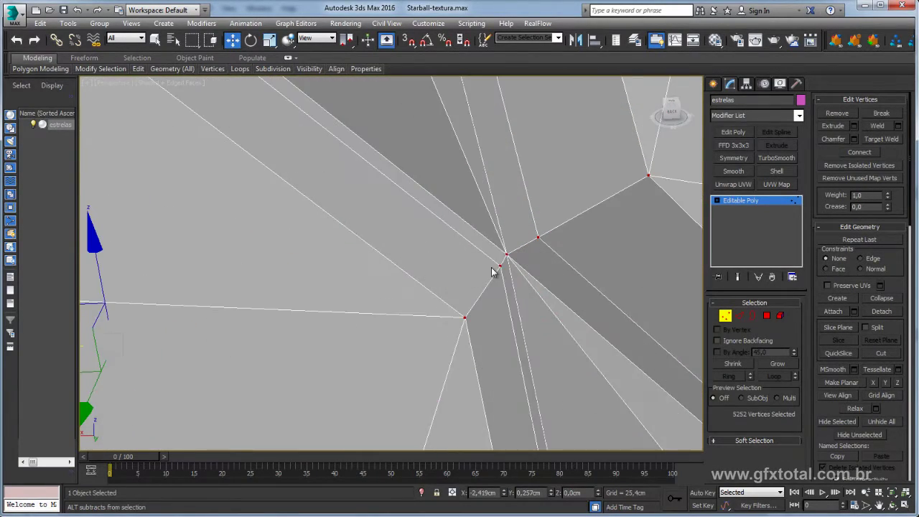
pyautogui.moveTo(493, 272); pyautogui.dragTo(503, 280, button='middle')
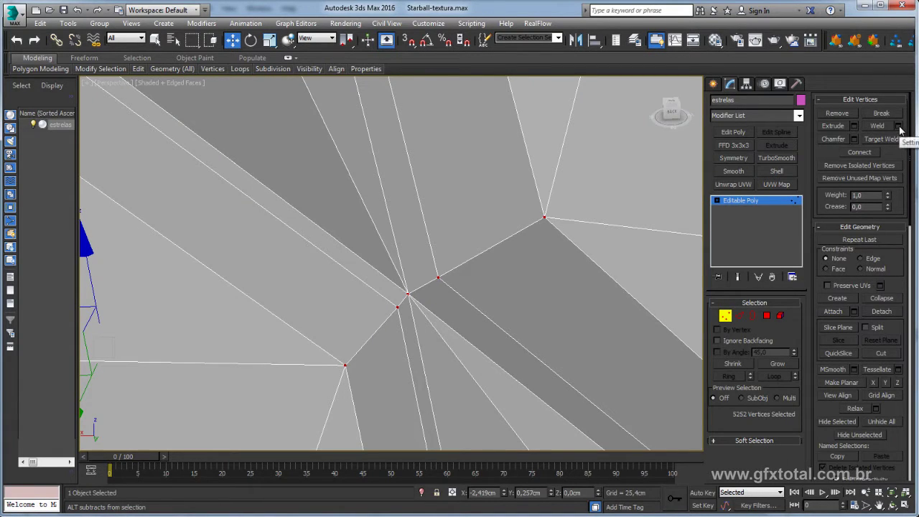
# Weld the vertices at a 0,254cm threshold (5252 to 4322) and recheck the open borders
pyautogui.click(900, 127)
pyautogui.moveTo(408, 237)
pyautogui.mouseDown()
pyautogui.moveTo(494, 214)
pyautogui.moveTo(507, 192)
pyautogui.mouseUp()
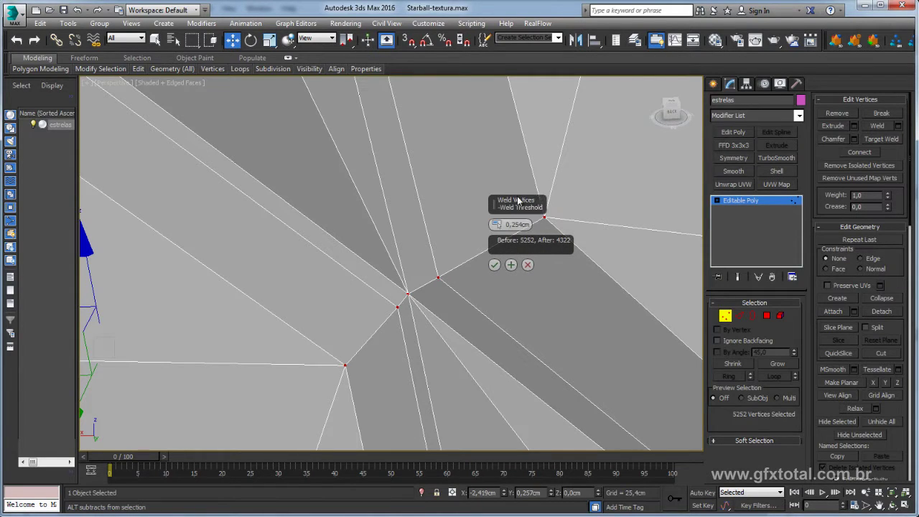
pyautogui.click(495, 265)
pyautogui.scroll(-5, 503, 276)
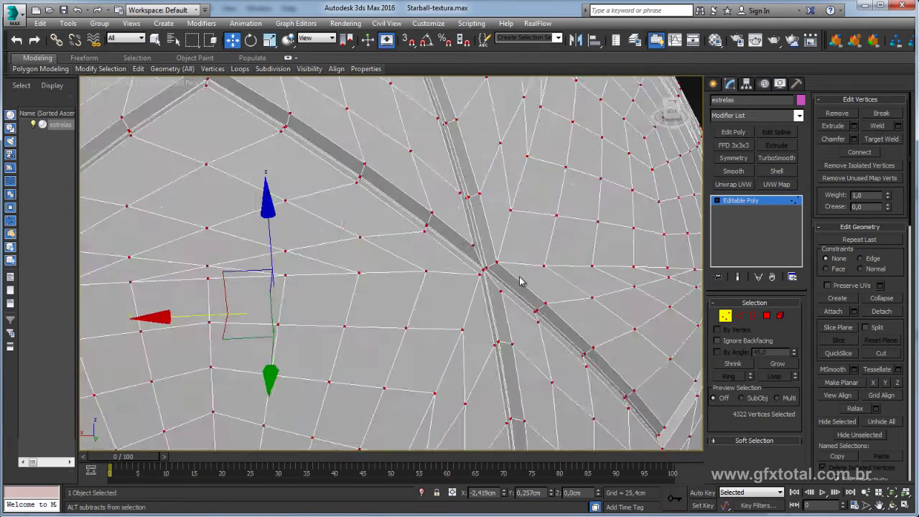
pyautogui.scroll(-5, 577, 296)
pyautogui.click(752, 317)
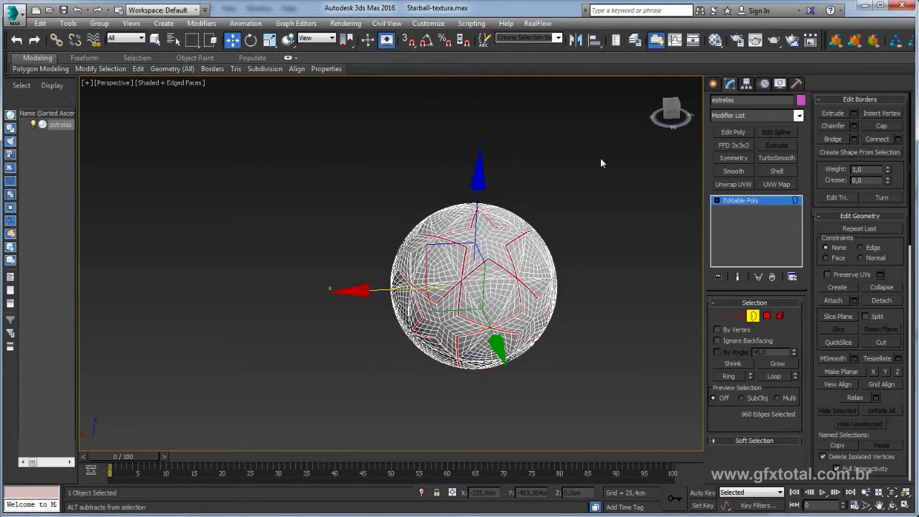
pyautogui.moveTo(557, 285); pyautogui.dragTo(352, 418)
pyautogui.moveTo(638, 136); pyautogui.dragTo(374, 408)
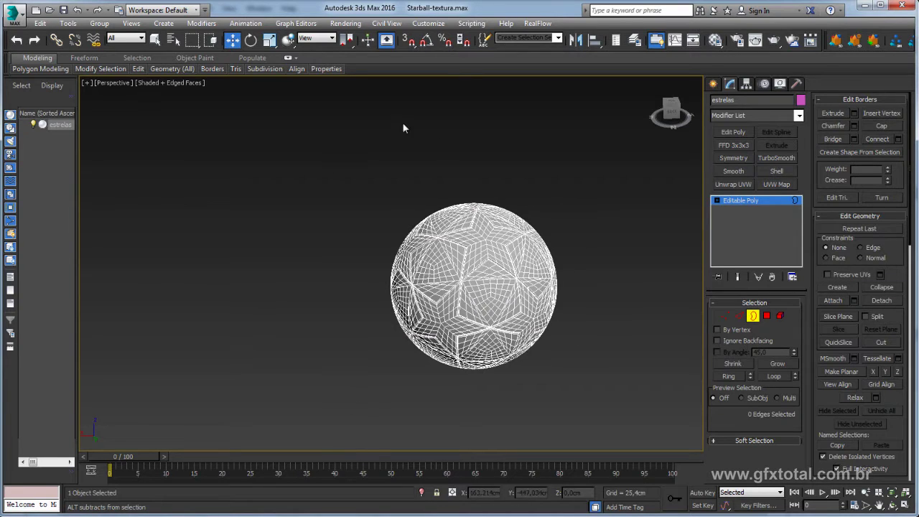
# Exit sub-object level and open the Material Editor on a new material slot
pyautogui.click(726, 202)
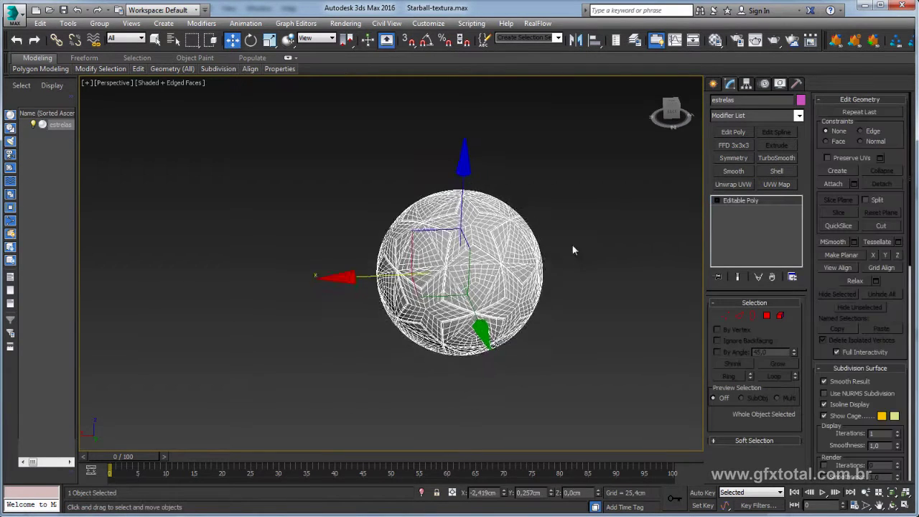
pyautogui.scroll(3, 528, 250)
pyautogui.scroll(3, 474, 278)
pyautogui.scroll(-3, 502, 216)
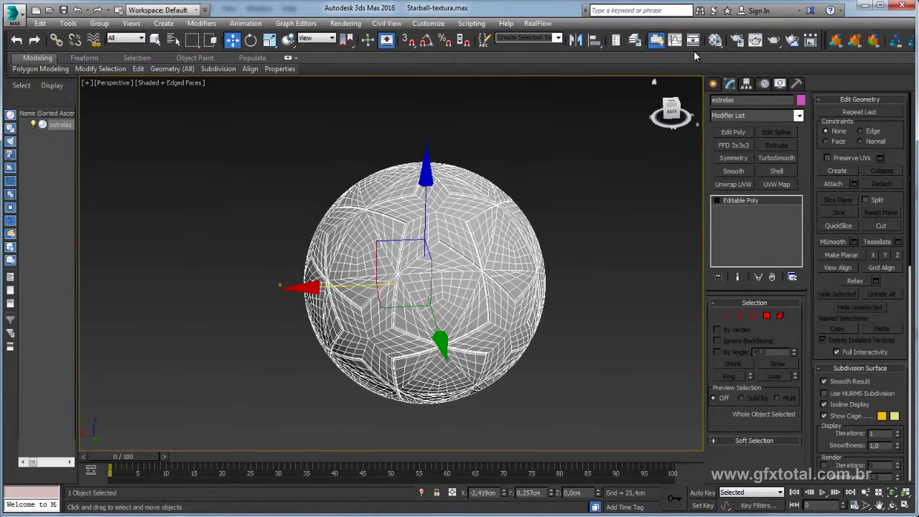
pyautogui.click(715, 40)
pyautogui.moveTo(601, 285); pyautogui.dragTo(466, 291, button='middle')
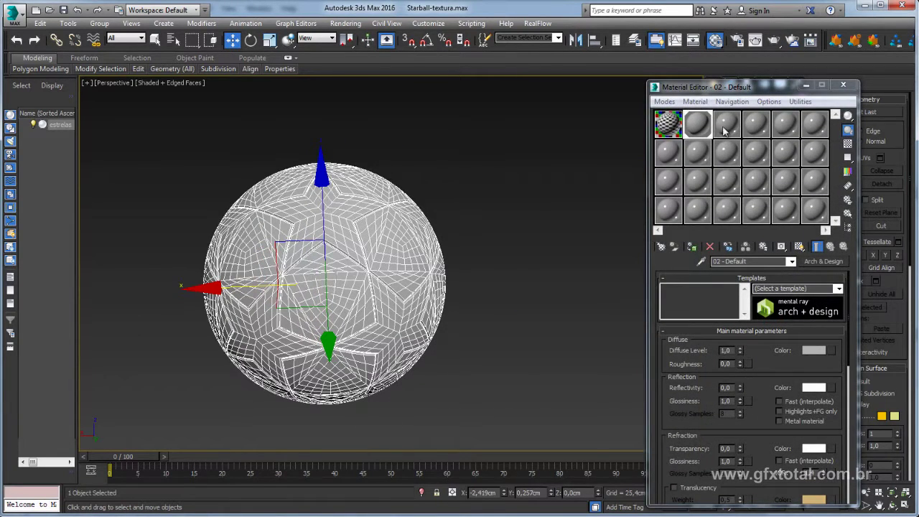
pyautogui.moveTo(719, 97); pyautogui.dragTo(673, 78)
pyautogui.click(686, 107)
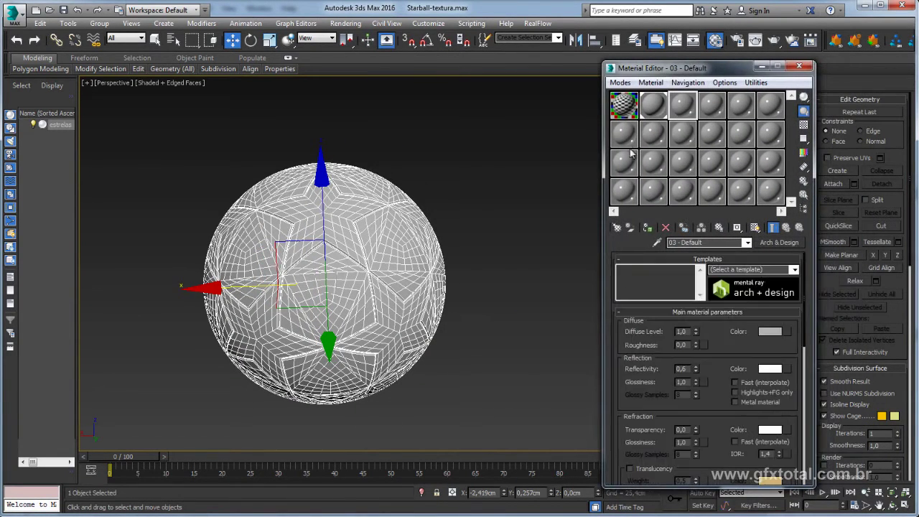
pyautogui.click(624, 134)
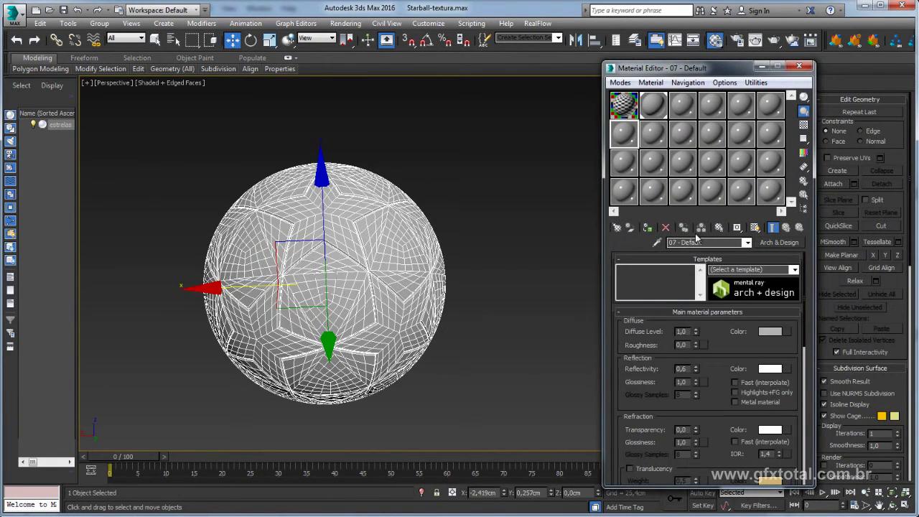
# Change the material to Multi/Sub-Object, keeping the old one as sub-material, and delete extra slots
pyautogui.click(782, 242)
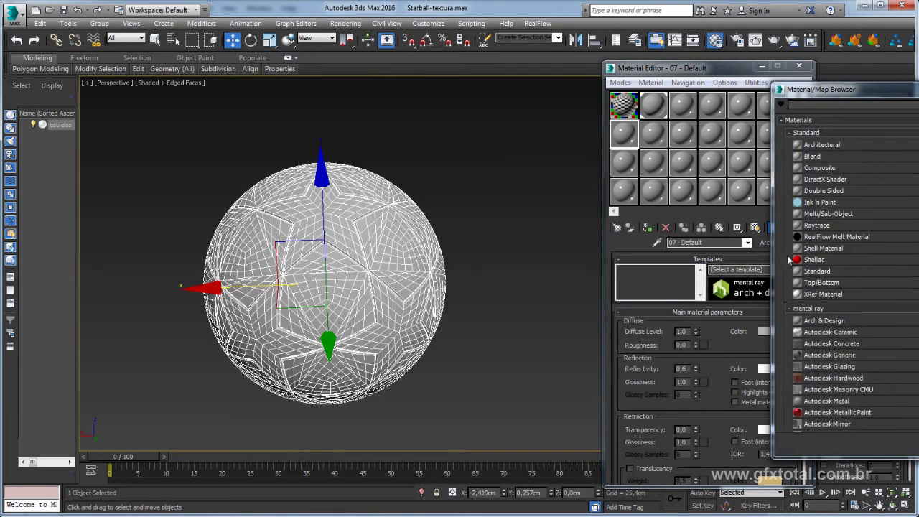
pyautogui.doubleClick(826, 214)
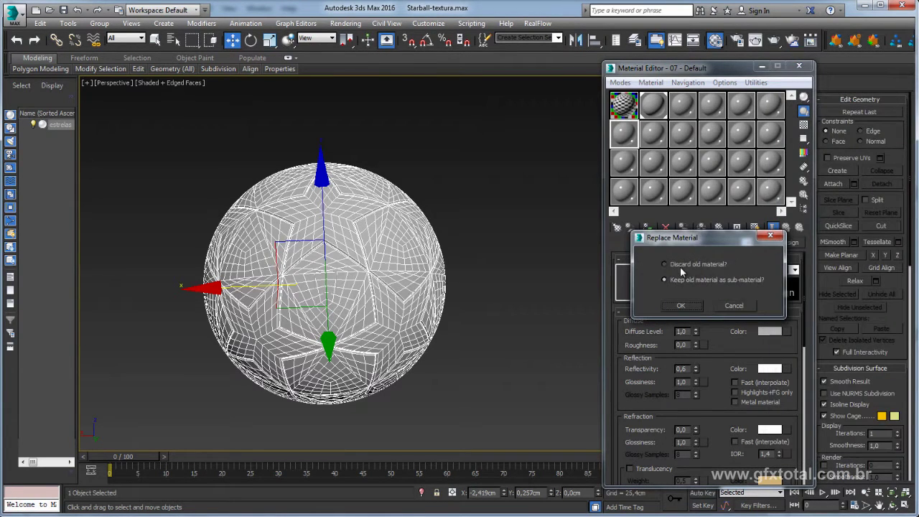
pyautogui.click(681, 307)
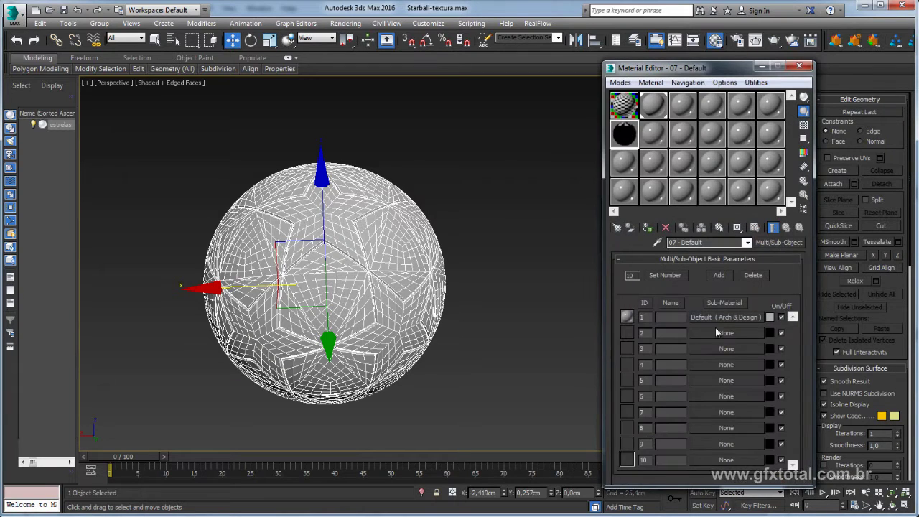
pyautogui.click(754, 276)
pyautogui.click(754, 276)
pyautogui.click(754, 275)
pyautogui.click(754, 276)
pyautogui.click(755, 276)
pyautogui.click(754, 275)
pyautogui.click(760, 279)
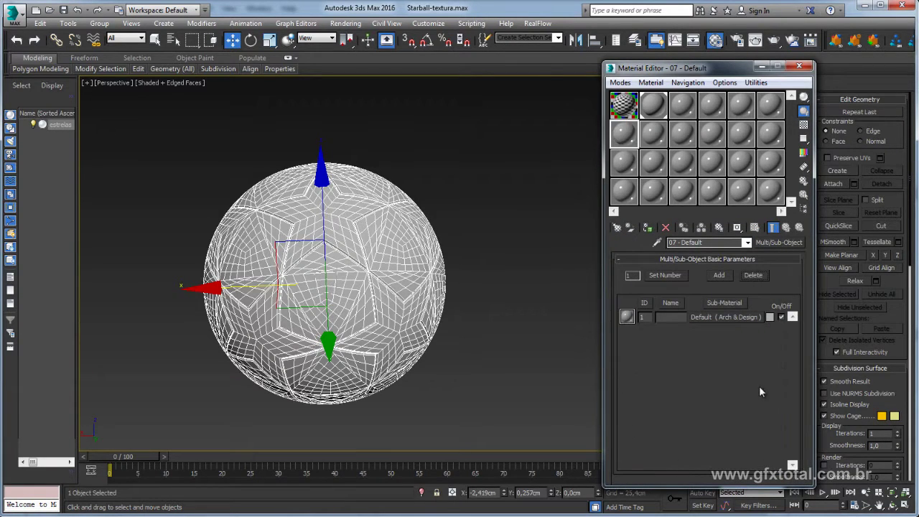
# Add two sub-material slots and copy the Default Arch & Design material into rows 2 and 3
pyautogui.click(726, 280)
pyautogui.click(726, 280)
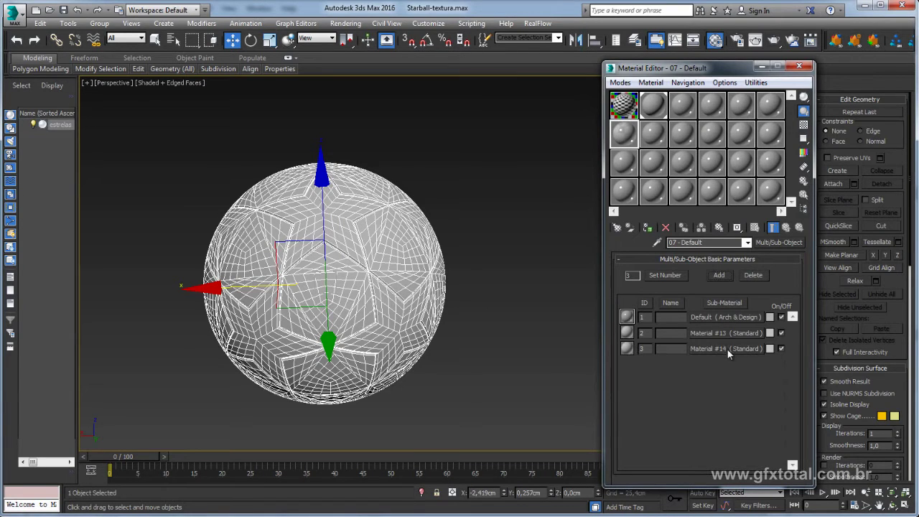
pyautogui.moveTo(714, 318); pyautogui.dragTo(713, 334)
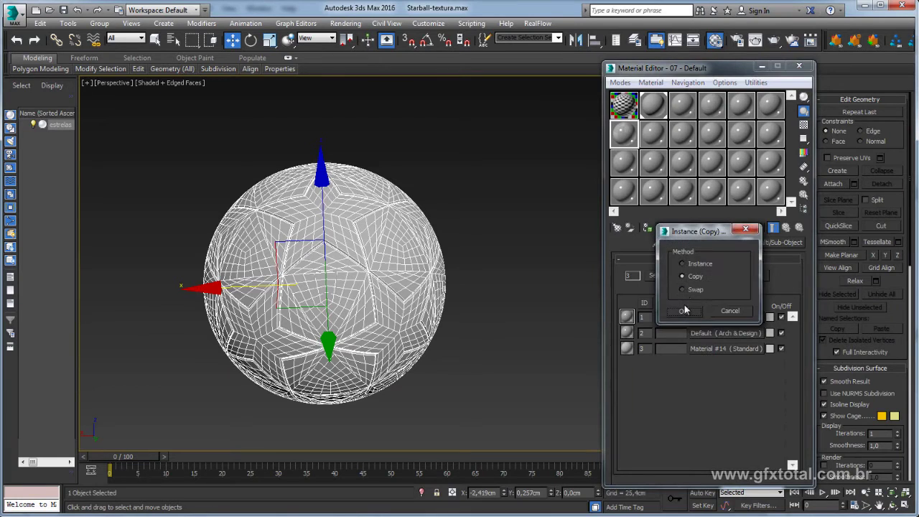
pyautogui.press('Return')
pyautogui.moveTo(493, 289); pyautogui.dragTo(507, 272, button='middle')
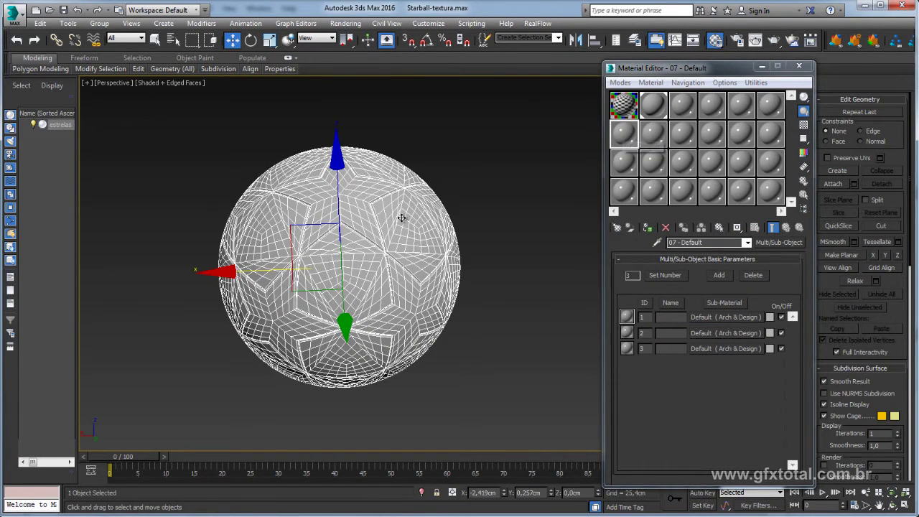
pyautogui.moveTo(403, 218); pyautogui.dragTo(537, 261, button='middle')
pyautogui.click(631, 332)
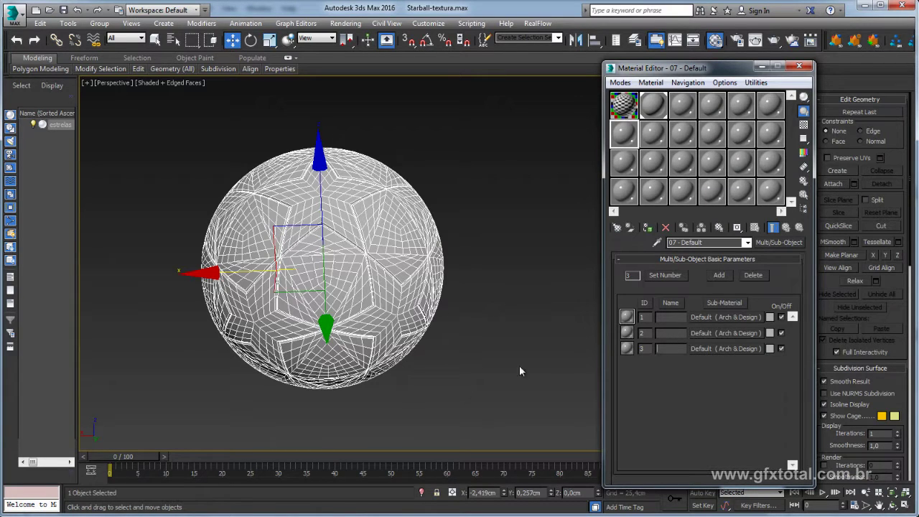
# Colour sub-materials 1, 2 and 3 yellow, blue and bright red
pyautogui.click(770, 317)
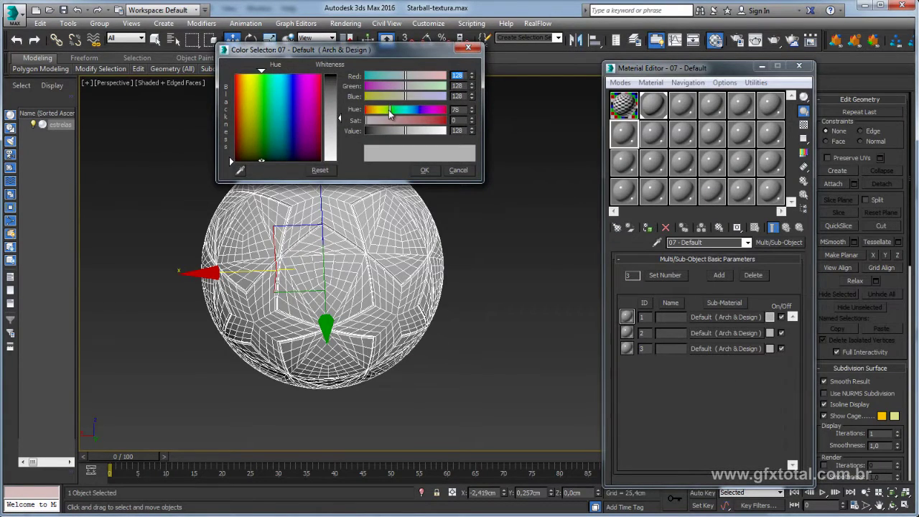
pyautogui.moveTo(387, 119); pyautogui.dragTo(439, 120)
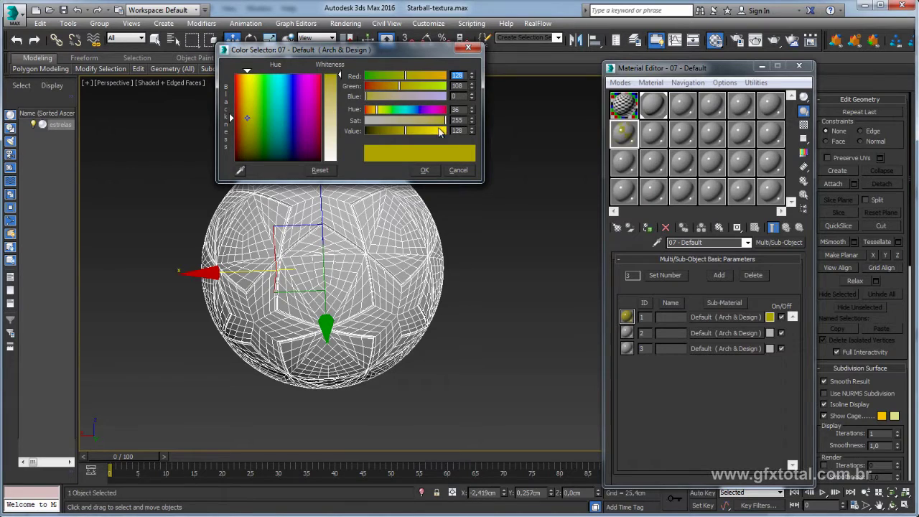
pyautogui.click(424, 170)
pyautogui.click(770, 334)
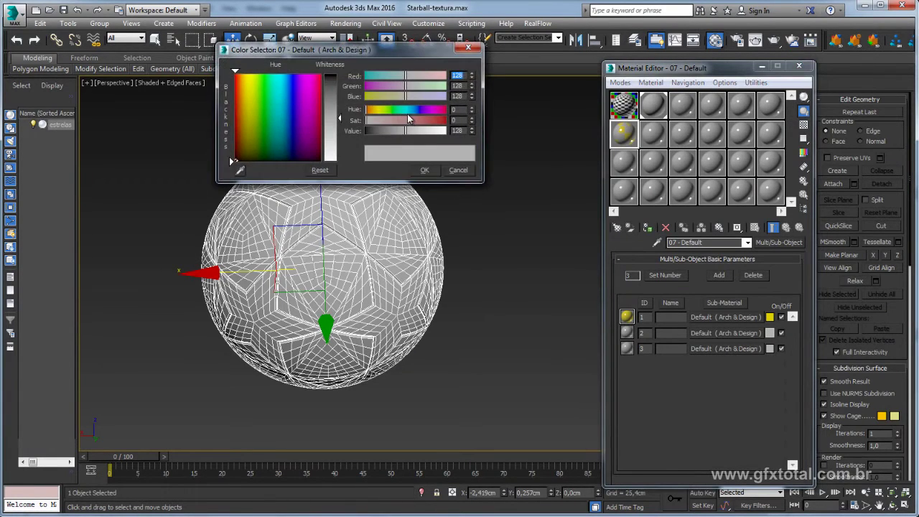
pyautogui.moveTo(414, 113); pyautogui.dragTo(419, 109)
pyautogui.moveTo(367, 120)
pyautogui.mouseDown()
pyautogui.moveTo(446, 120)
pyautogui.moveTo(428, 131)
pyautogui.mouseUp()
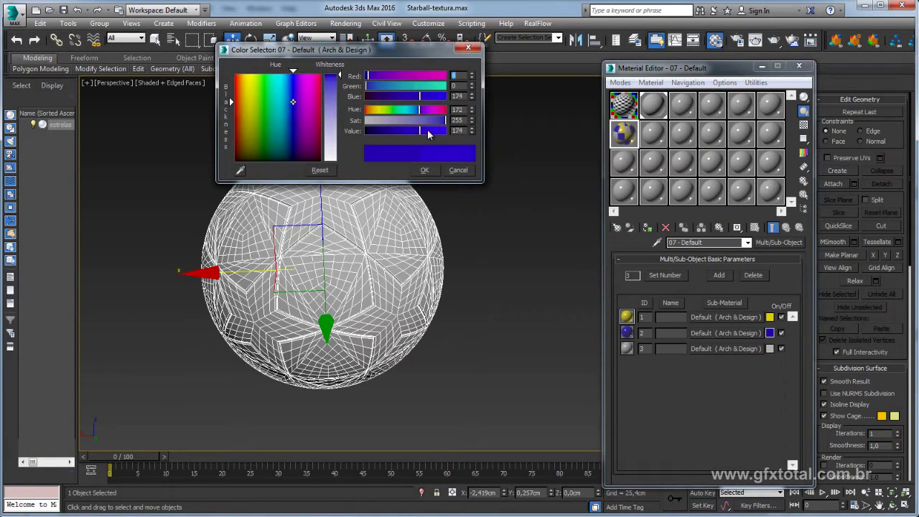
pyautogui.click(433, 170)
pyautogui.click(770, 349)
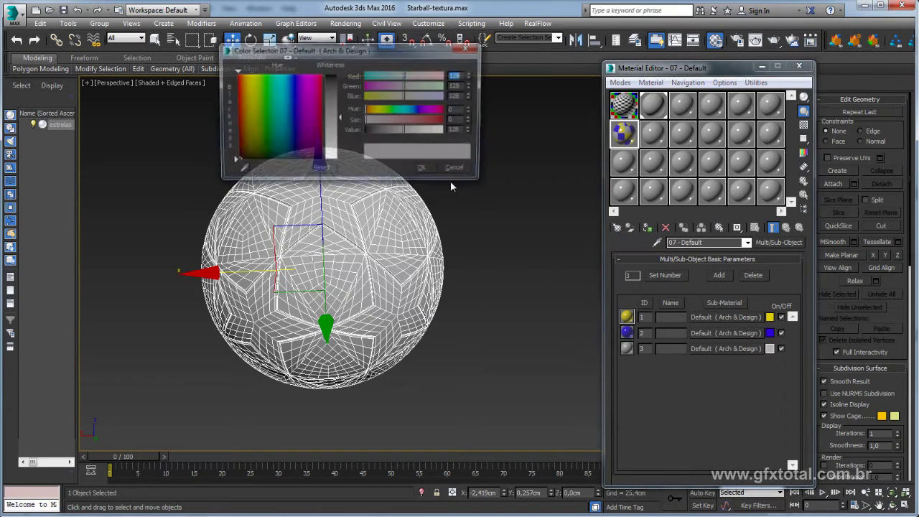
pyautogui.moveTo(367, 120)
pyautogui.mouseDown()
pyautogui.moveTo(445, 120)
pyautogui.moveTo(445, 131)
pyautogui.mouseUp()
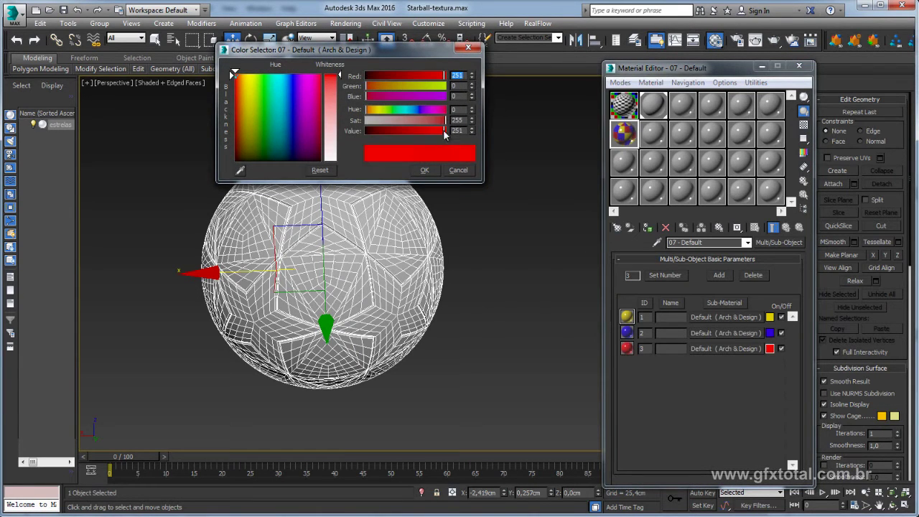
pyautogui.click(426, 170)
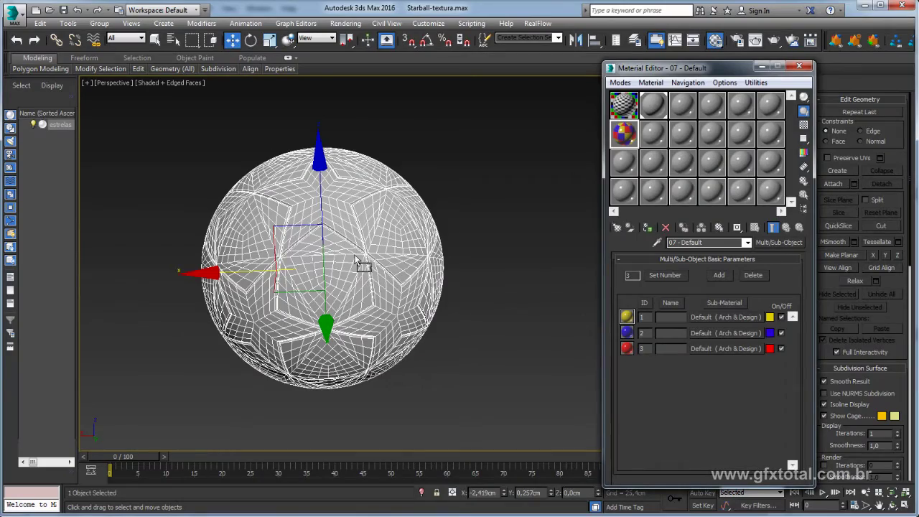
# Apply the multi-material to the Starball, then bring up the yellow sub-material's settings
pyautogui.moveTo(517, 268); pyautogui.dragTo(358, 256)
pyautogui.click(495, 220)
pyautogui.keyDown('alt'); pyautogui.moveTo(441, 211); pyautogui.dragTo(385, 339, button='middle'); pyautogui.keyUp('alt')
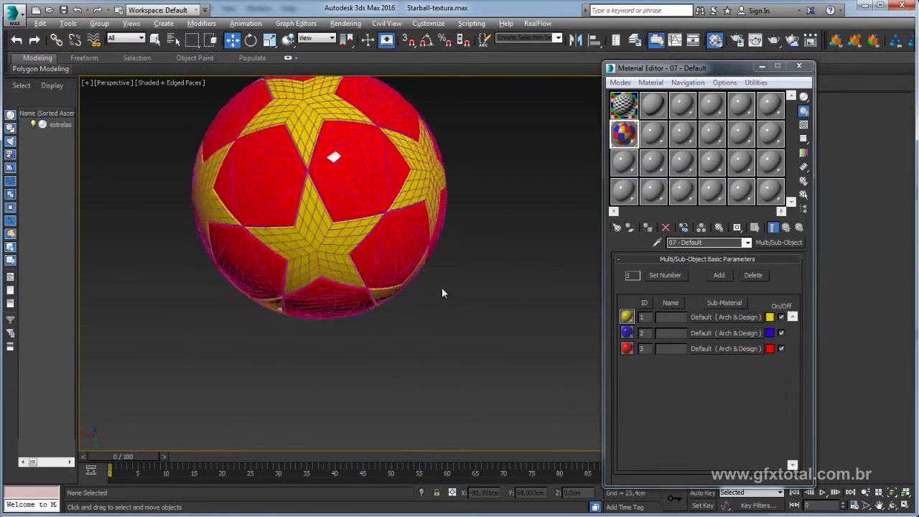
pyautogui.scroll(5, 384, 340)
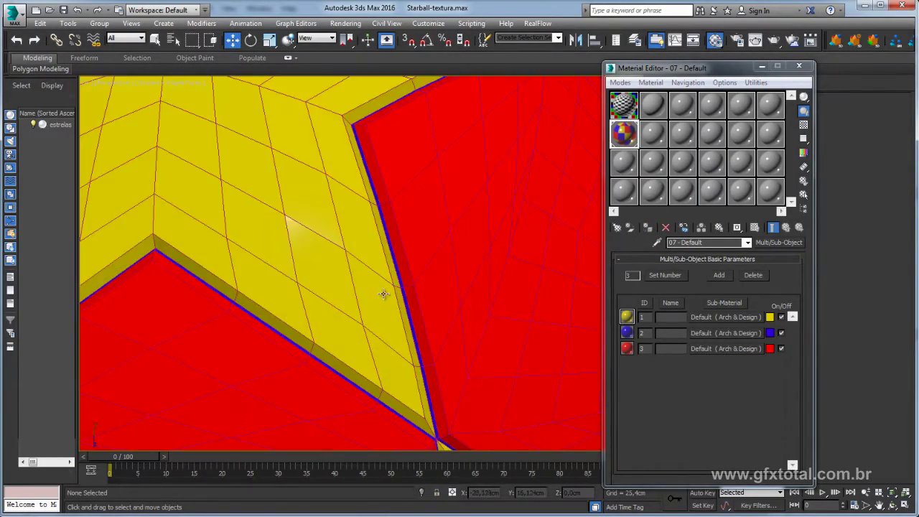
pyautogui.scroll(-2, 405, 306)
pyautogui.scroll(2, 398, 309)
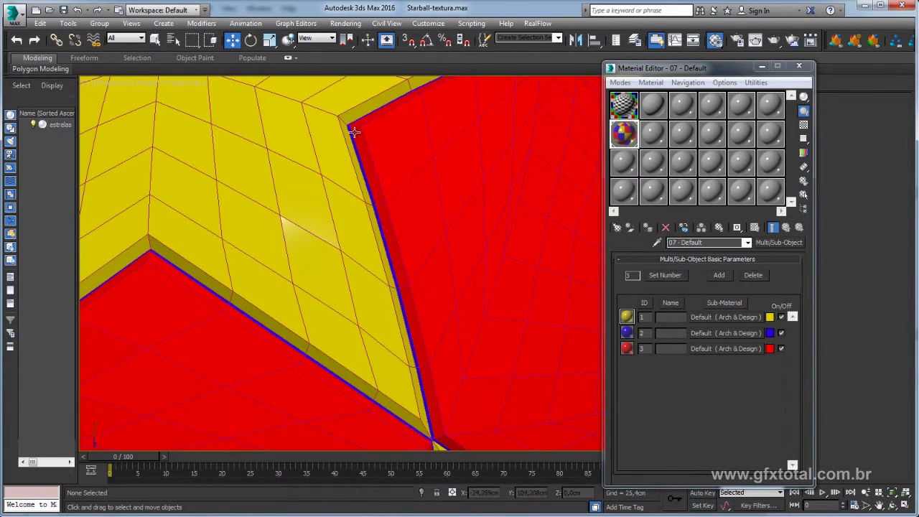
pyautogui.scroll(-5, 386, 273)
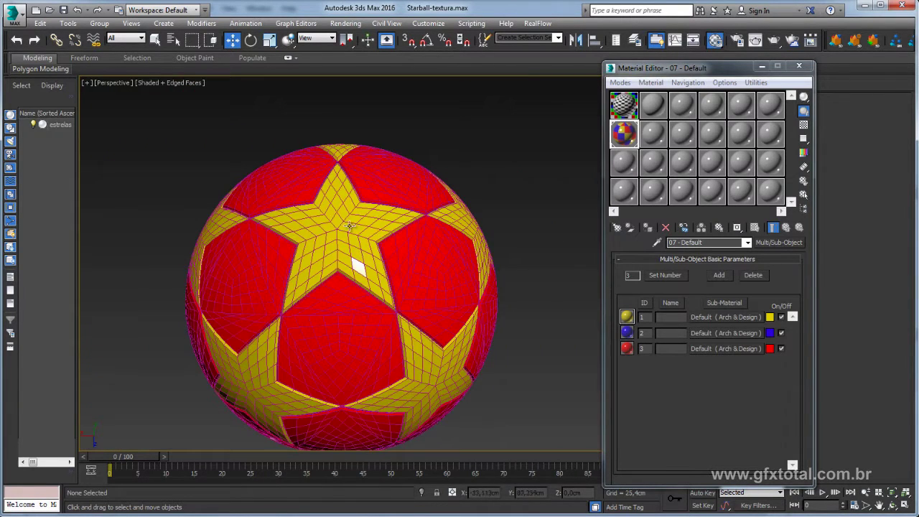
pyautogui.scroll(1, 359, 230)
pyautogui.scroll(-2, 374, 227)
pyautogui.scroll(2, 366, 219)
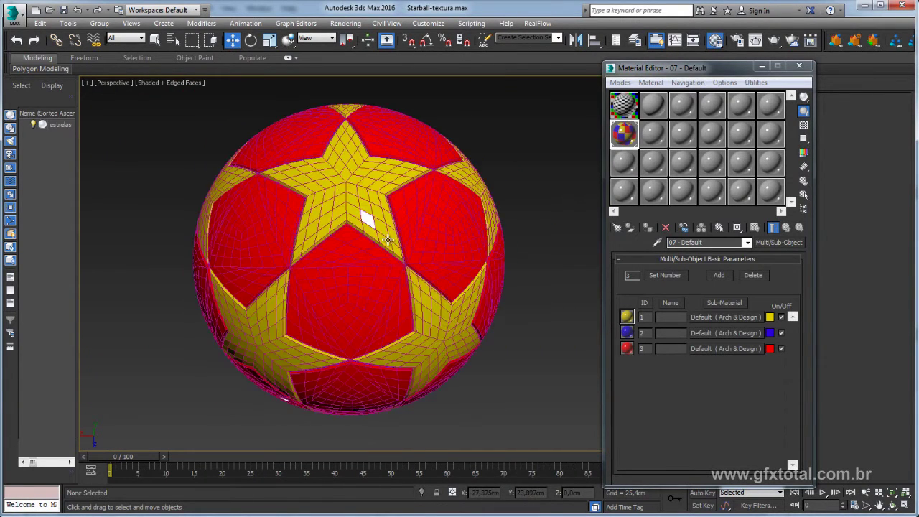
pyautogui.scroll(-1, 428, 227)
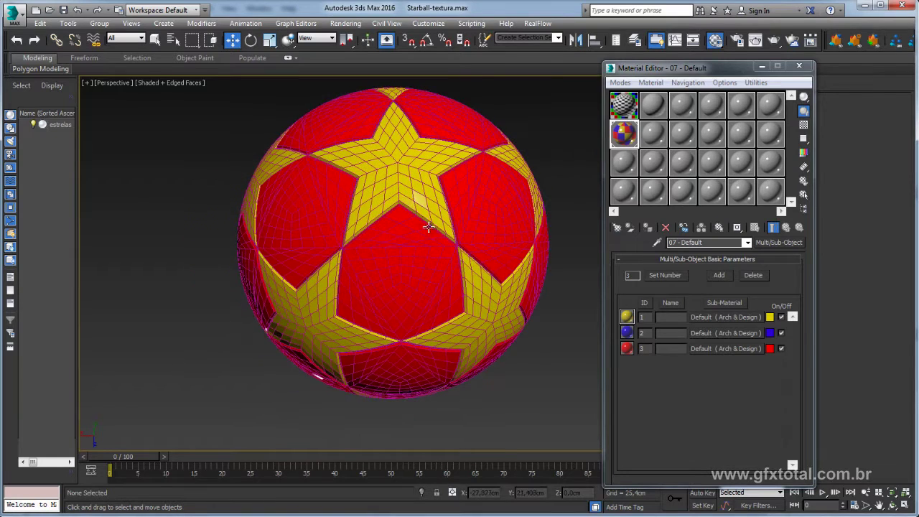
pyautogui.click(726, 317)
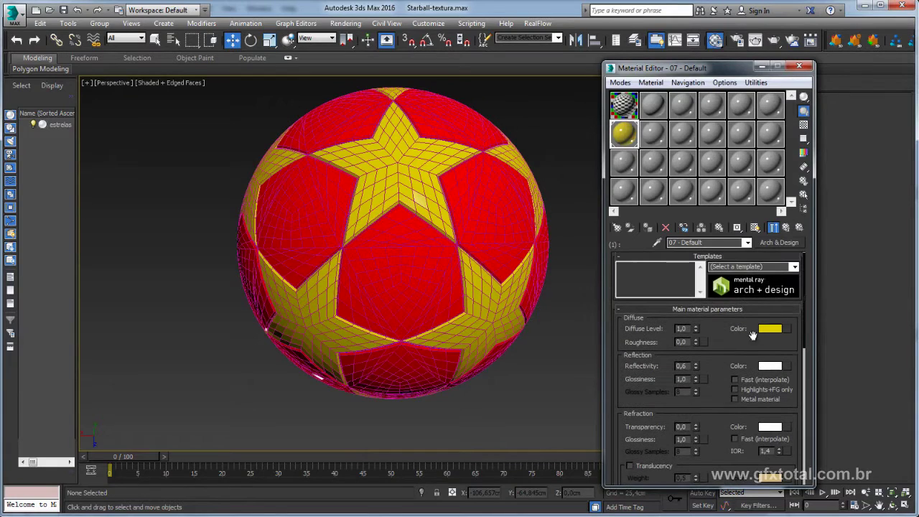
# Give the star sub-material the estrelas.jpg bitmap as its diffuse map, shown in the viewport
pyautogui.click(788, 329)
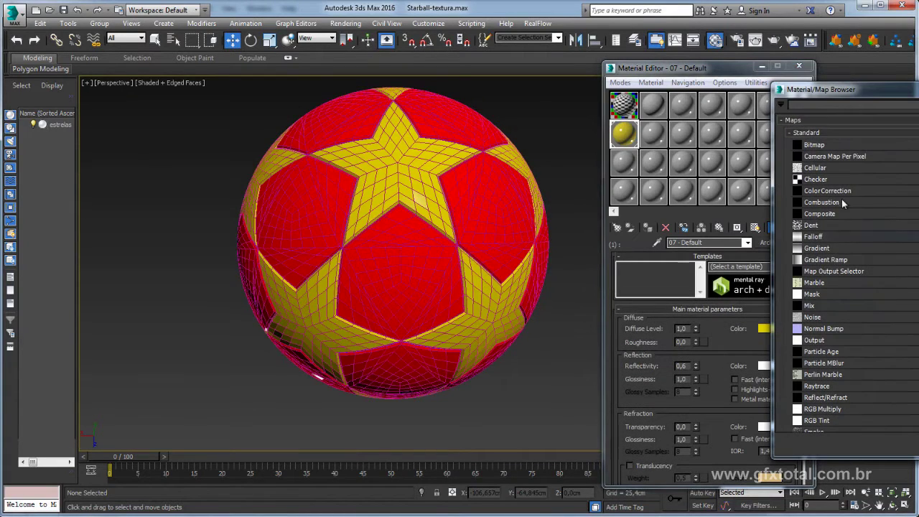
pyautogui.moveTo(861, 92); pyautogui.dragTo(635, 95)
pyautogui.doubleClick(595, 151)
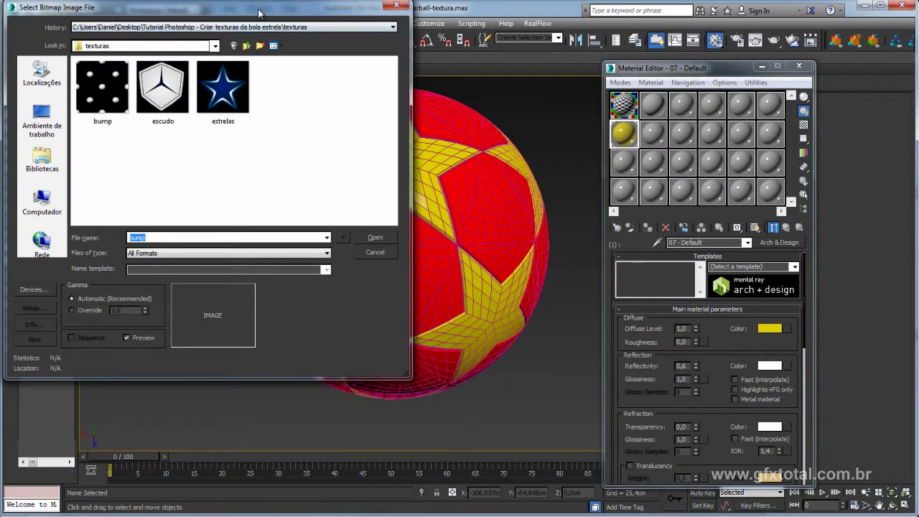
pyautogui.moveTo(259, 13); pyautogui.dragTo(296, 41)
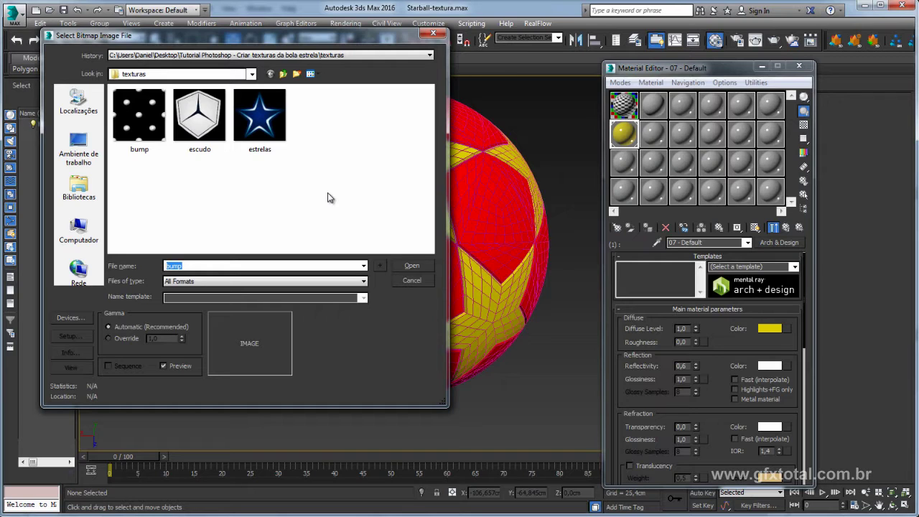
pyautogui.click(259, 117)
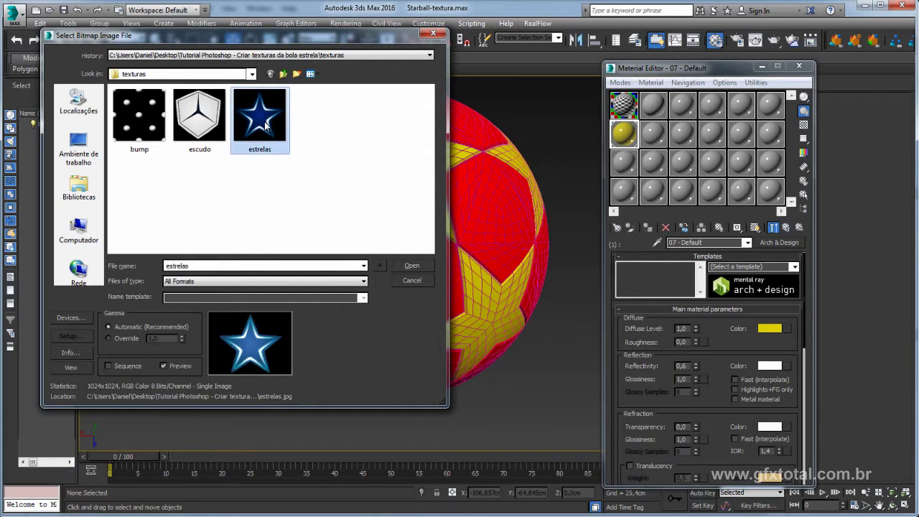
pyautogui.click(415, 271)
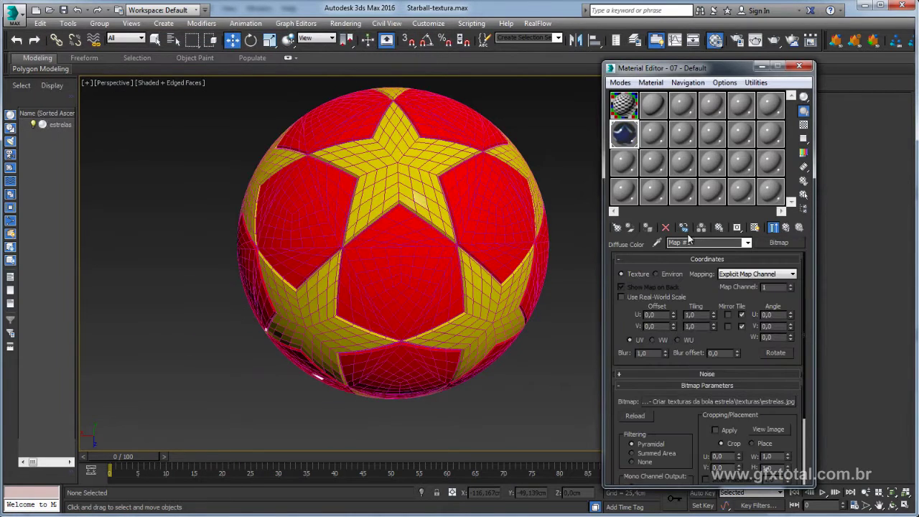
pyautogui.click(754, 228)
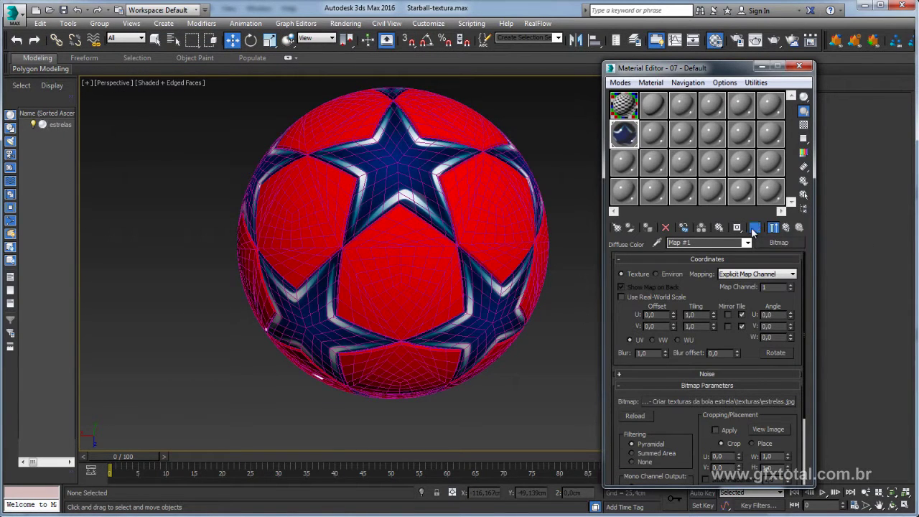
# Close the Material Editor and select the star-textured ball
pyautogui.moveTo(487, 212); pyautogui.dragTo(452, 233, button='middle')
pyautogui.scroll(1, 416, 244)
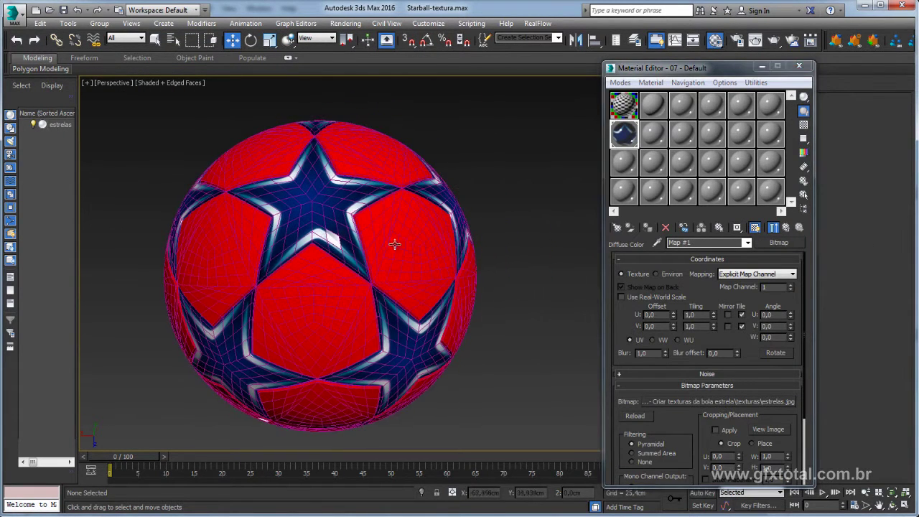
pyautogui.scroll(3, 308, 215)
pyautogui.scroll(-2, 314, 177)
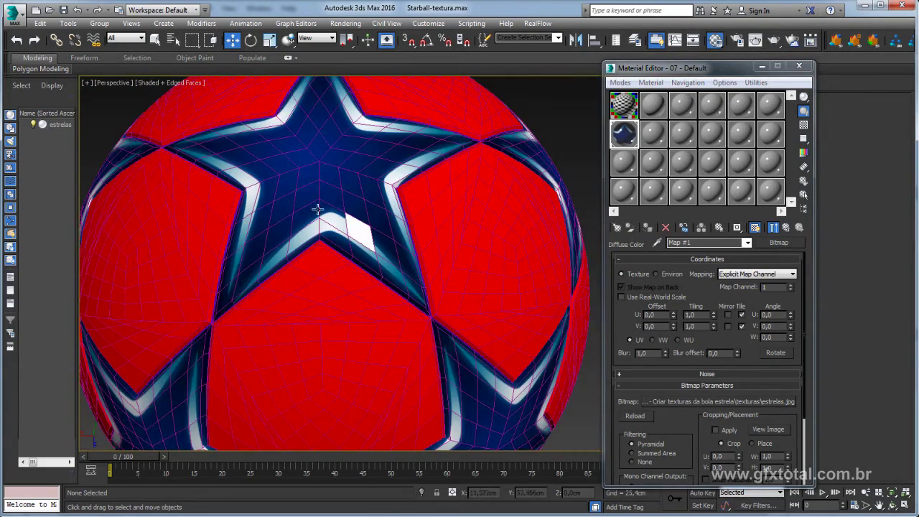
pyautogui.keyDown('alt'); pyautogui.moveTo(318, 211); pyautogui.dragTo(421, 240, button='middle'); pyautogui.keyUp('alt')
pyautogui.click(799, 66)
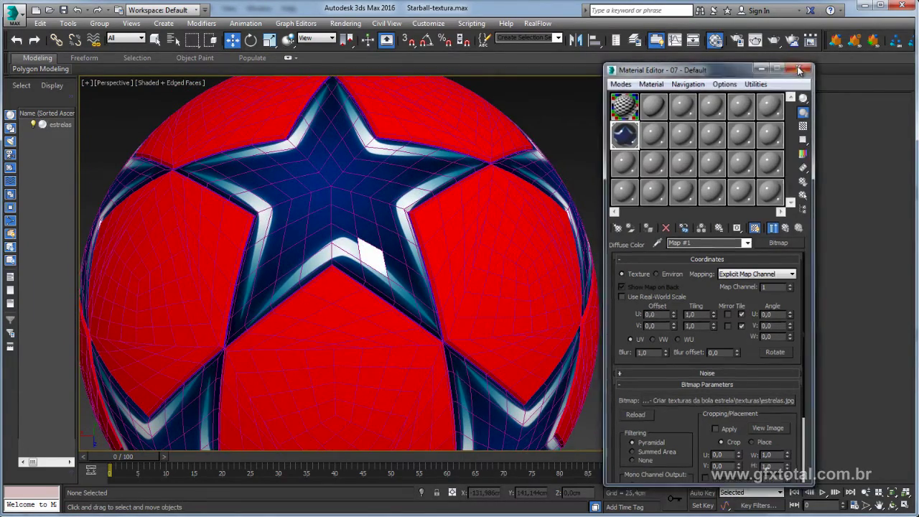
pyautogui.scroll(-3, 381, 237)
pyautogui.click(431, 237)
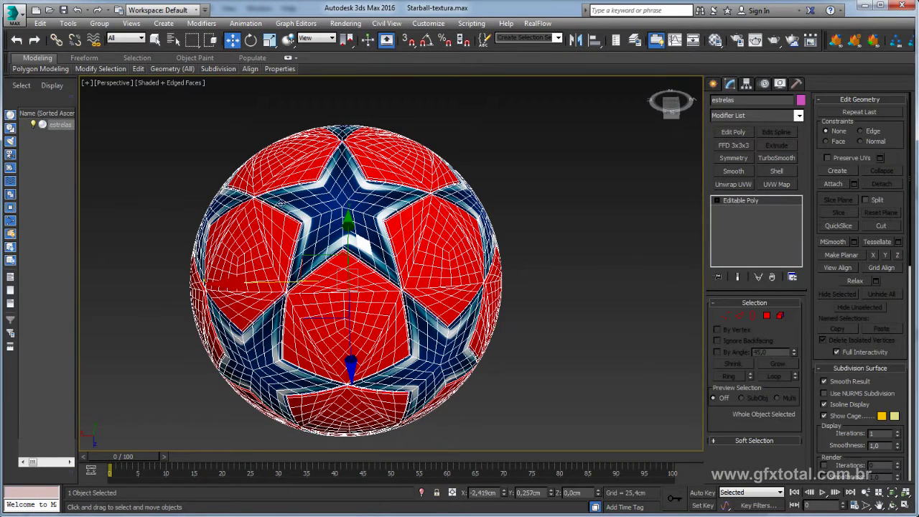
pyautogui.moveTo(490, 260); pyautogui.dragTo(529, 249, button='middle')
# Unwrap the ball's material ID 1 faces and show their star UVs with the texture list
pyautogui.click(783, 315)
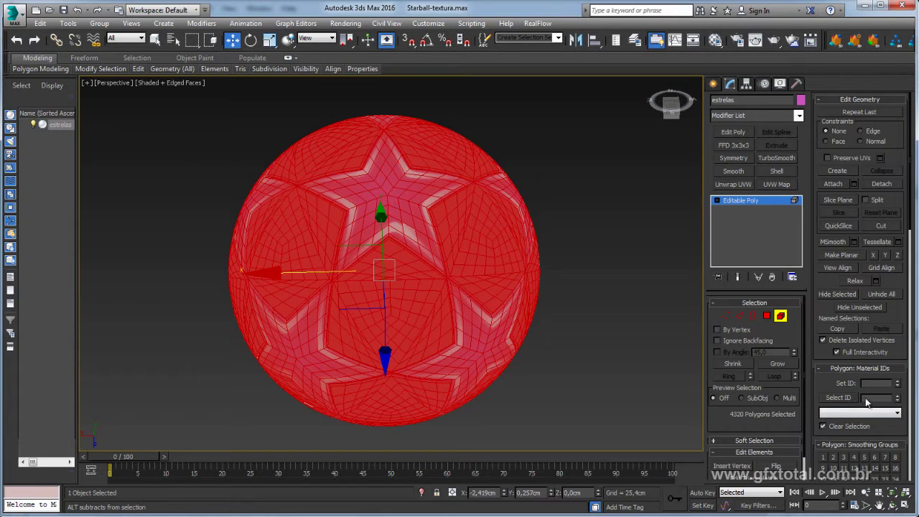
pyautogui.write('1')
pyautogui.click(838, 398)
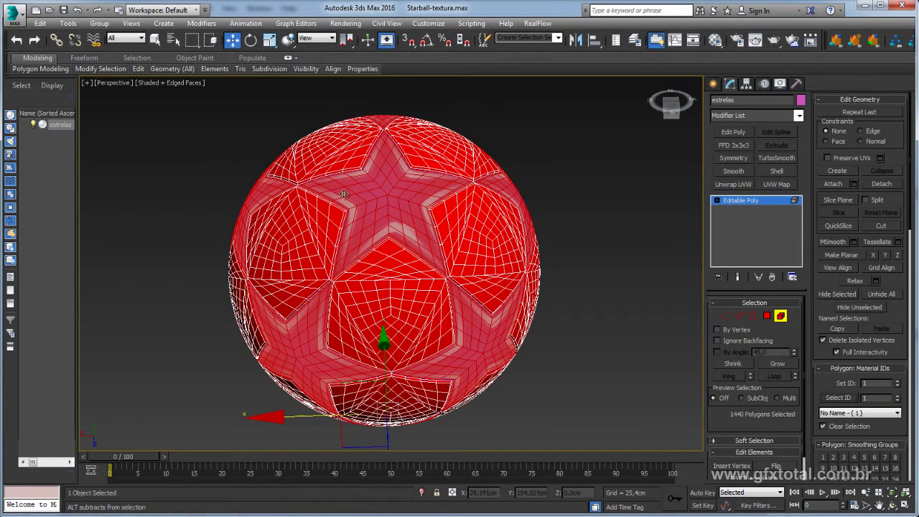
pyautogui.click(734, 183)
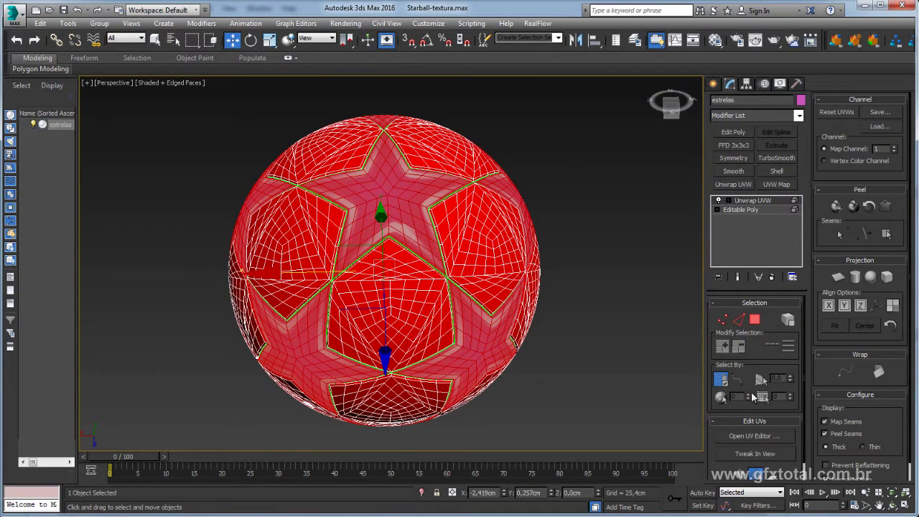
pyautogui.click(753, 438)
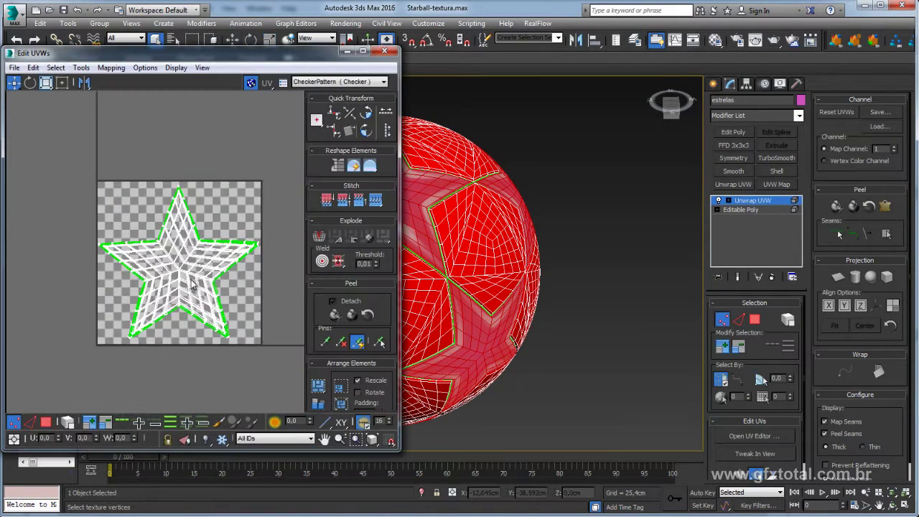
pyautogui.click(45, 423)
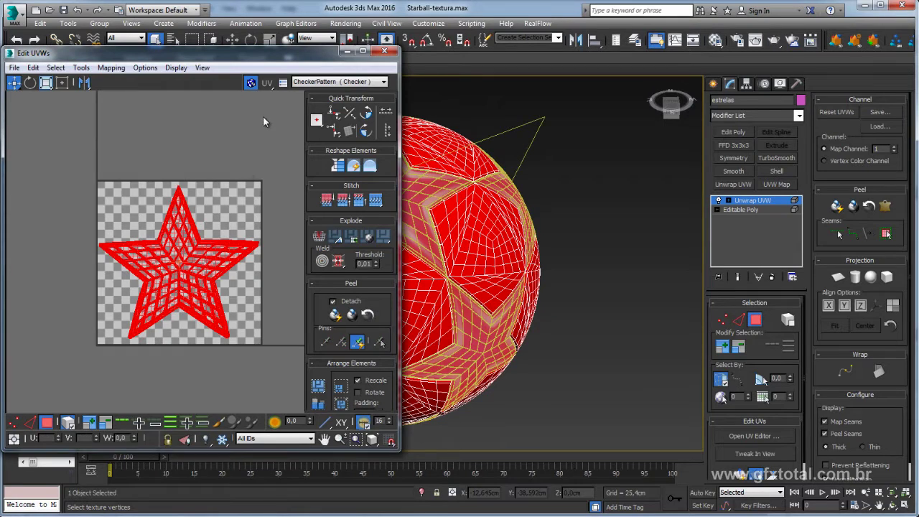
pyautogui.click(322, 84)
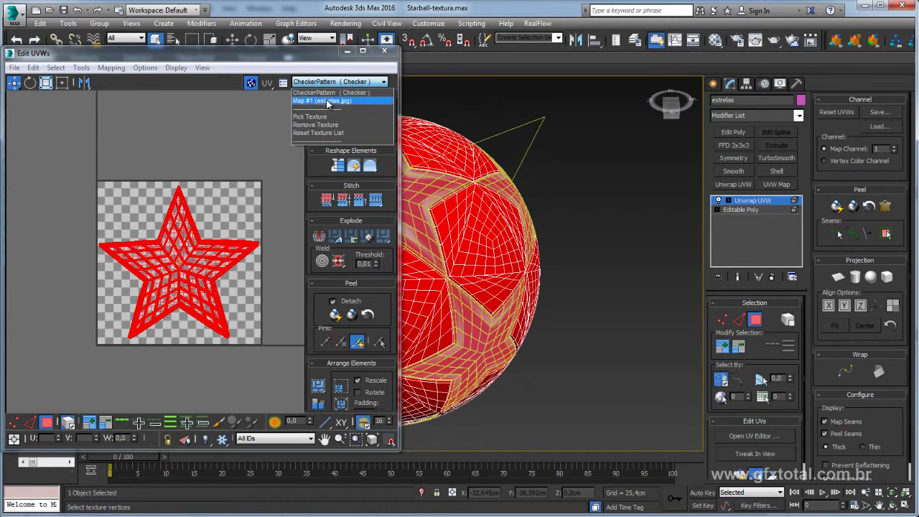
# Show estrelas.jpg behind the UVs and scale the star UVs with Freeform Mode
pyautogui.click(327, 101)
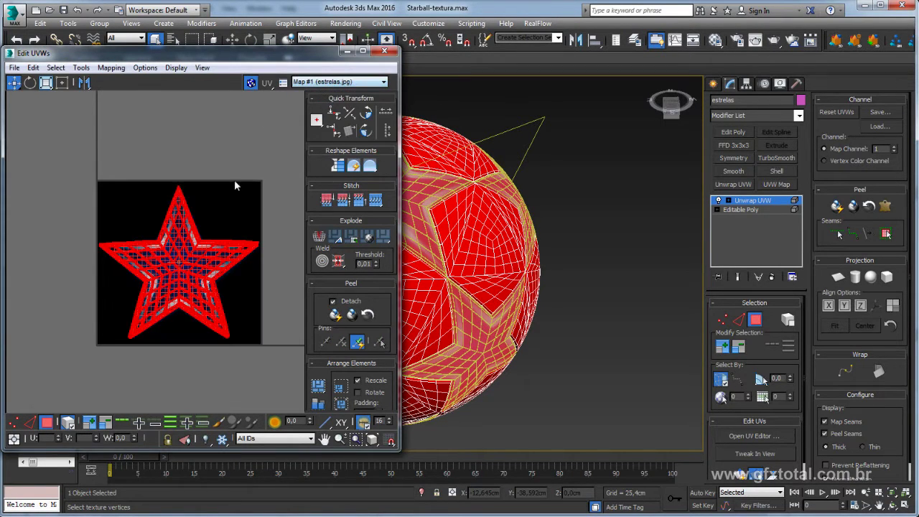
pyautogui.click(62, 83)
pyautogui.scroll(5, 144, 179)
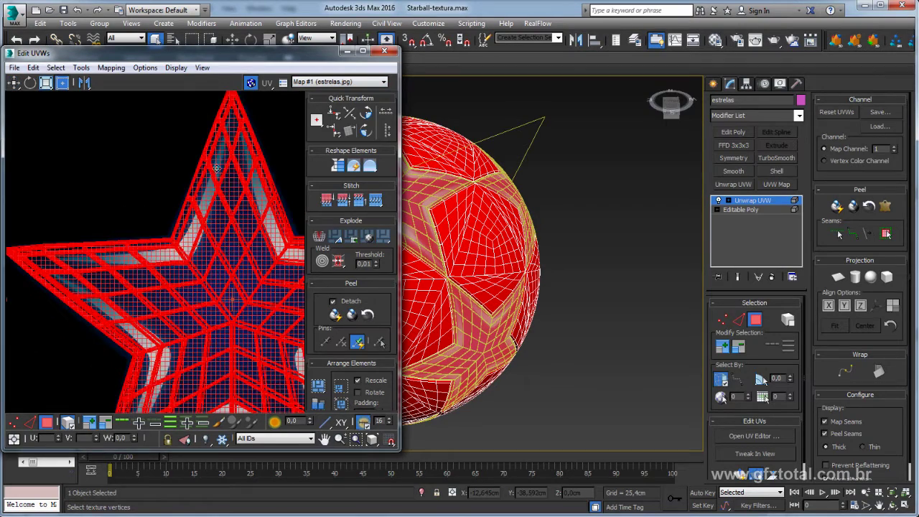
pyautogui.moveTo(180, 158); pyautogui.dragTo(189, 173, button='middle')
pyautogui.scroll(-5, 180, 166)
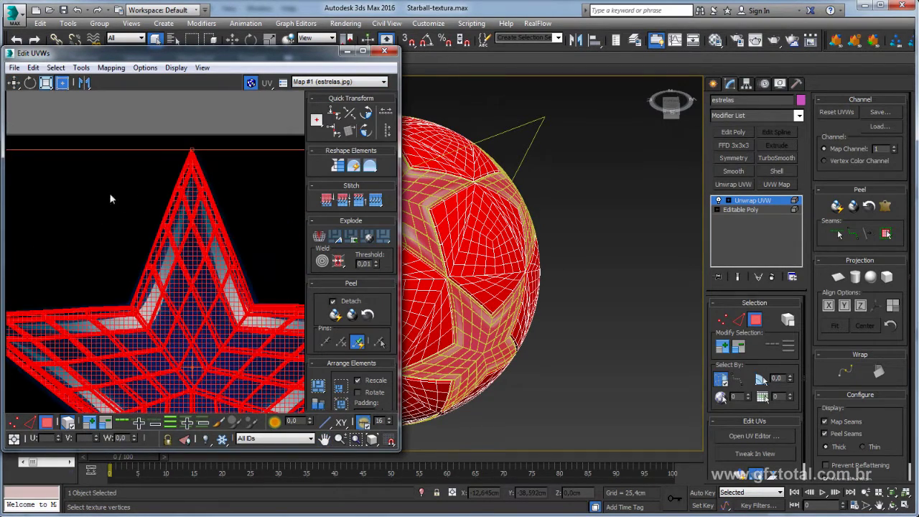
pyautogui.scroll(4, 164, 153)
pyautogui.moveTo(53, 131); pyautogui.dragTo(54, 130)
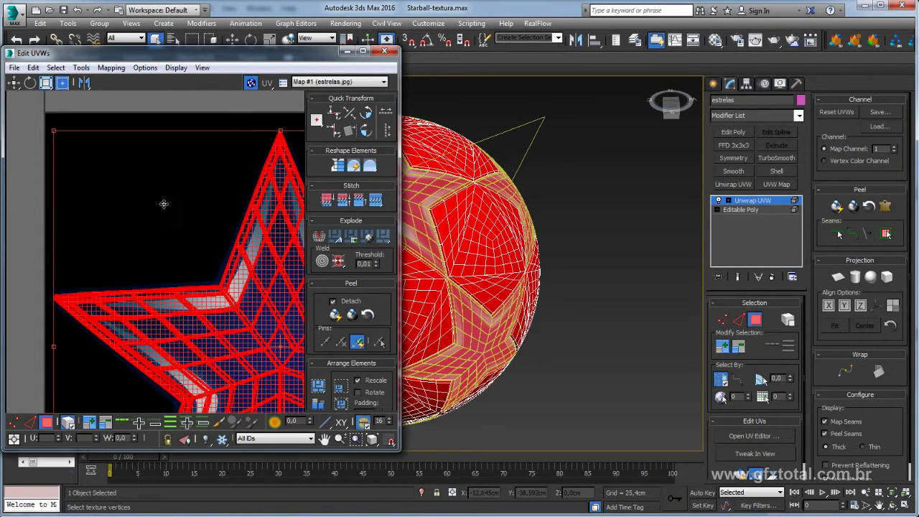
pyautogui.scroll(-3, 68, 185)
pyautogui.scroll(4, 70, 211)
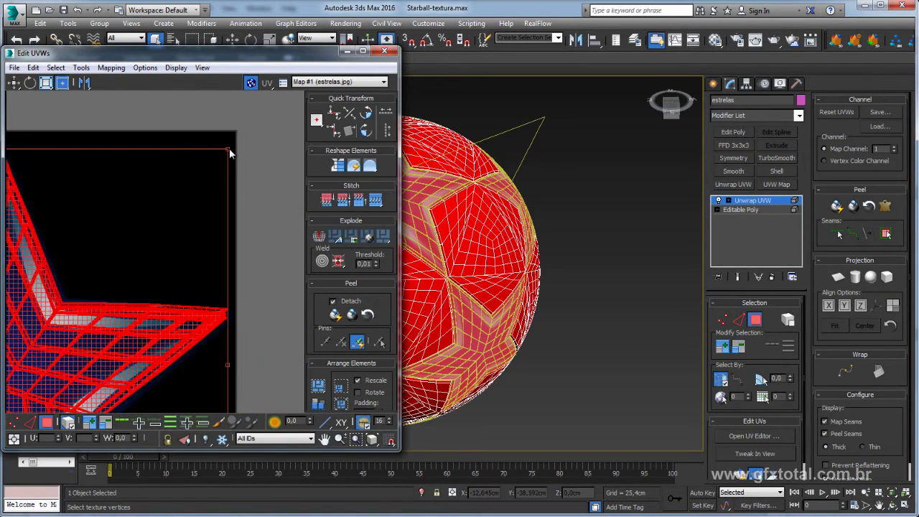
pyautogui.moveTo(230, 153); pyautogui.dragTo(231, 153)
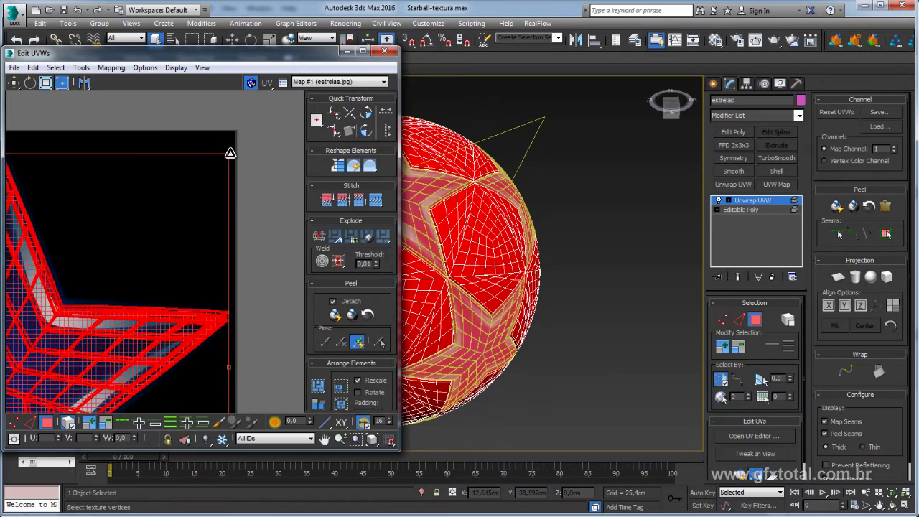
pyautogui.scroll(-3, 231, 153)
pyautogui.scroll(2, 244, 338)
pyautogui.scroll(2, 261, 349)
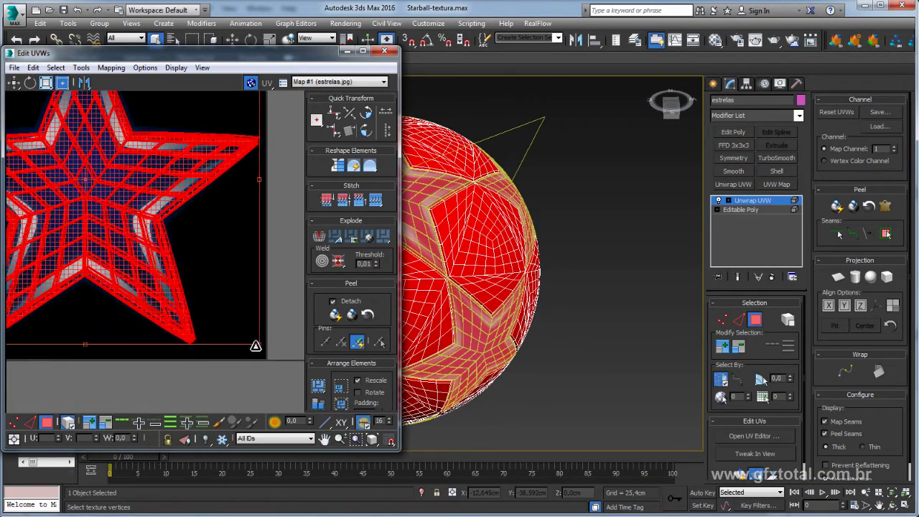
# Rotate the star UVs so one point faces up, then clear the selection
pyautogui.click(30, 82)
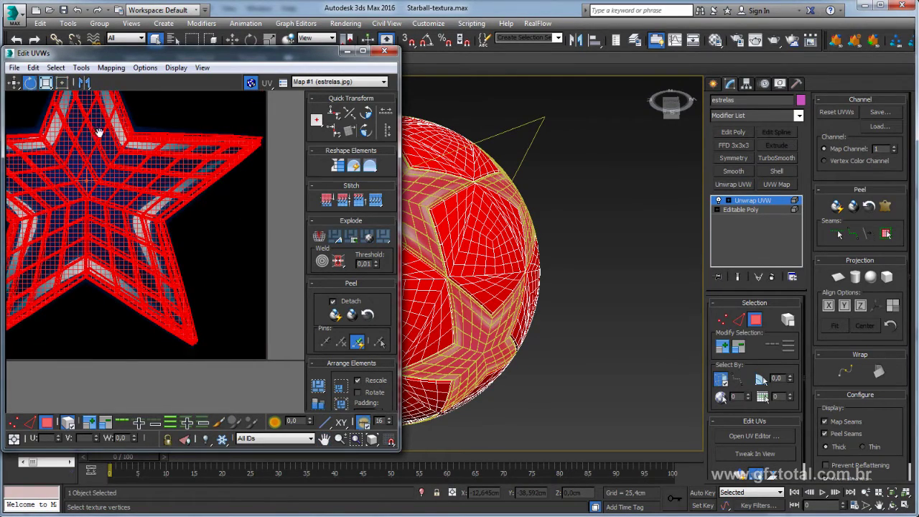
pyautogui.moveTo(99, 133)
pyautogui.mouseDown()
pyautogui.moveTo(206, 219)
pyautogui.moveTo(186, 195)
pyautogui.mouseUp()
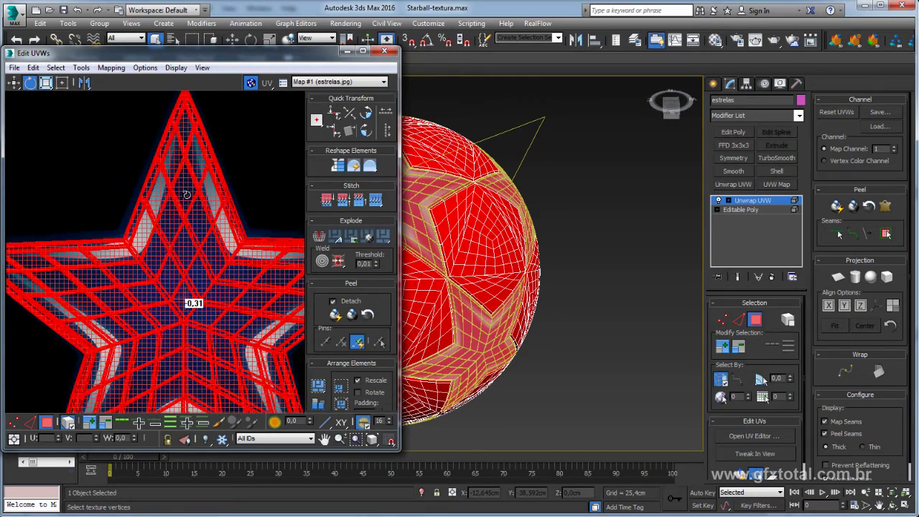
pyautogui.scroll(-2, 186, 194)
pyautogui.scroll(-2, 187, 194)
pyautogui.click(14, 83)
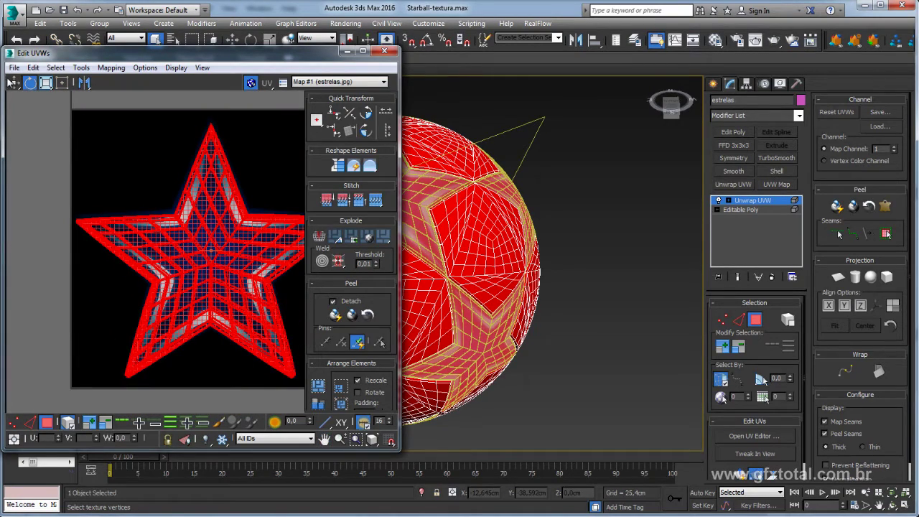
pyautogui.scroll(1, 215, 226)
pyautogui.scroll(1, 210, 228)
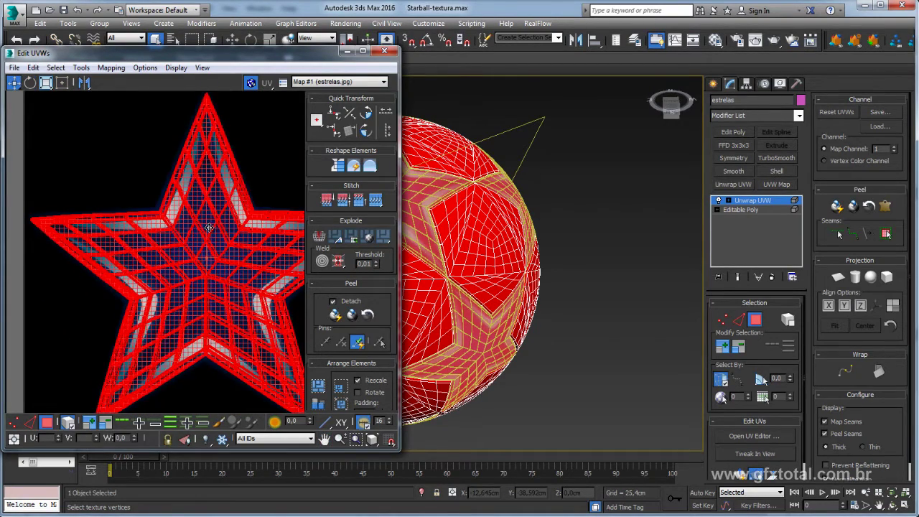
pyautogui.scroll(-1, 209, 228)
pyautogui.moveTo(209, 230); pyautogui.dragTo(129, 228, button='middle')
pyautogui.scroll(1, 170, 226)
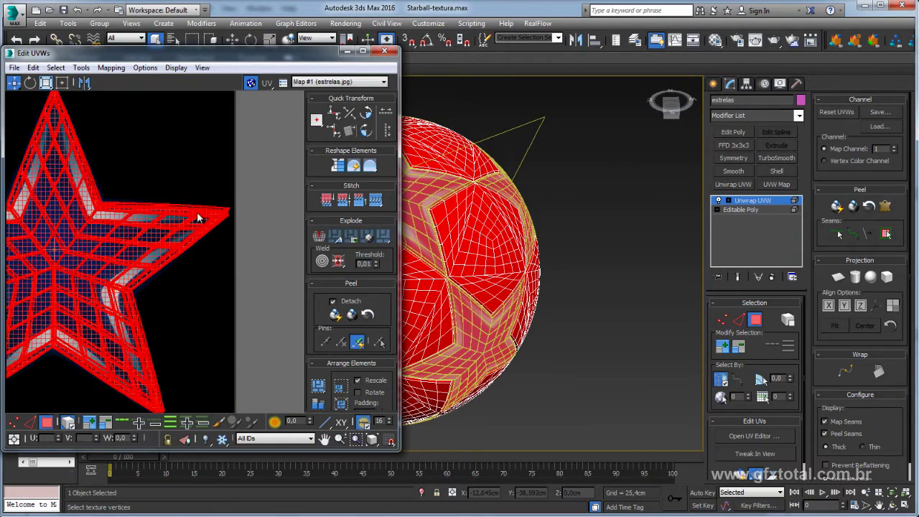
pyautogui.scroll(-1, 169, 226)
pyautogui.scroll(1, 169, 226)
pyautogui.scroll(1, 148, 336)
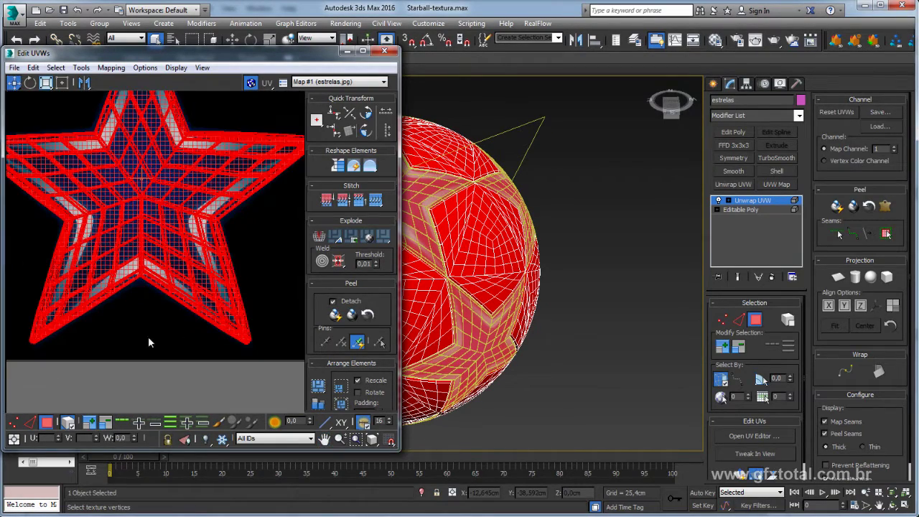
pyautogui.scroll(1, 183, 302)
pyautogui.scroll(2, 184, 298)
pyautogui.moveTo(102, 97); pyautogui.dragTo(108, 129, button='middle')
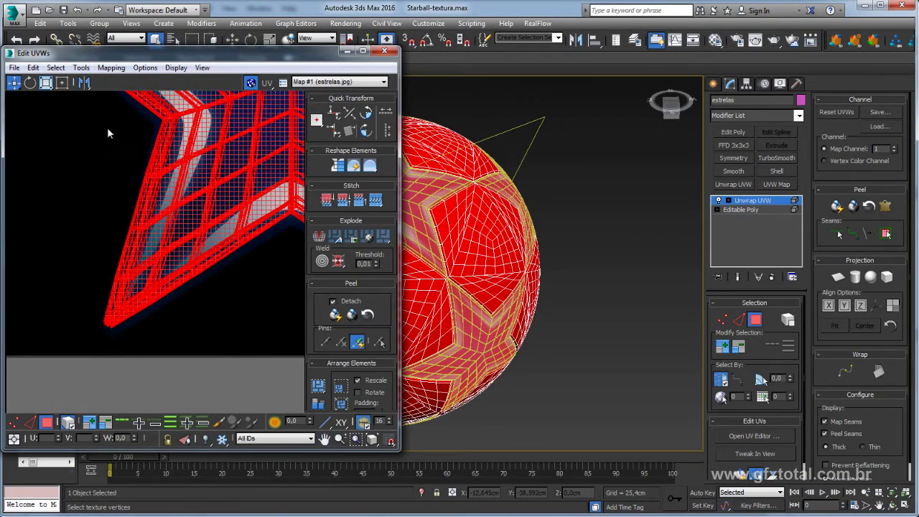
pyautogui.click(62, 83)
pyautogui.scroll(-4, 79, 316)
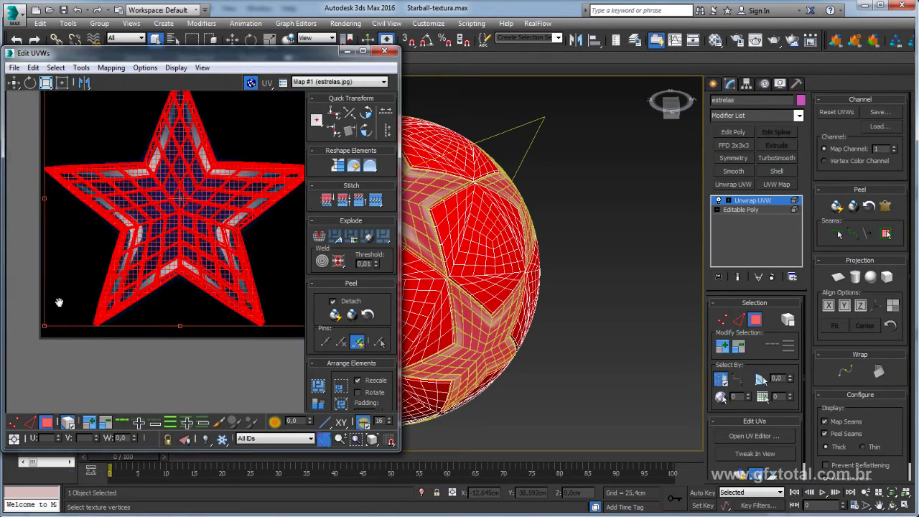
pyautogui.scroll(2, 59, 309)
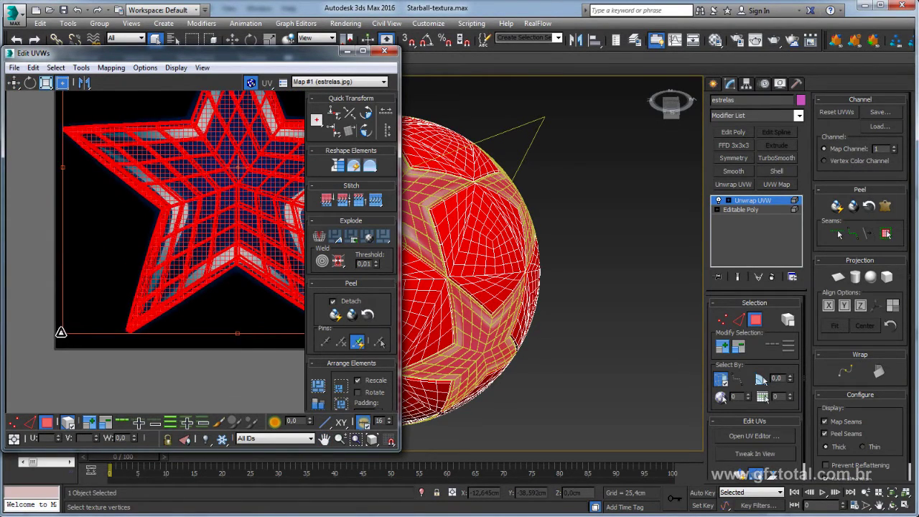
pyautogui.click(192, 369)
pyautogui.scroll(3, 192, 370)
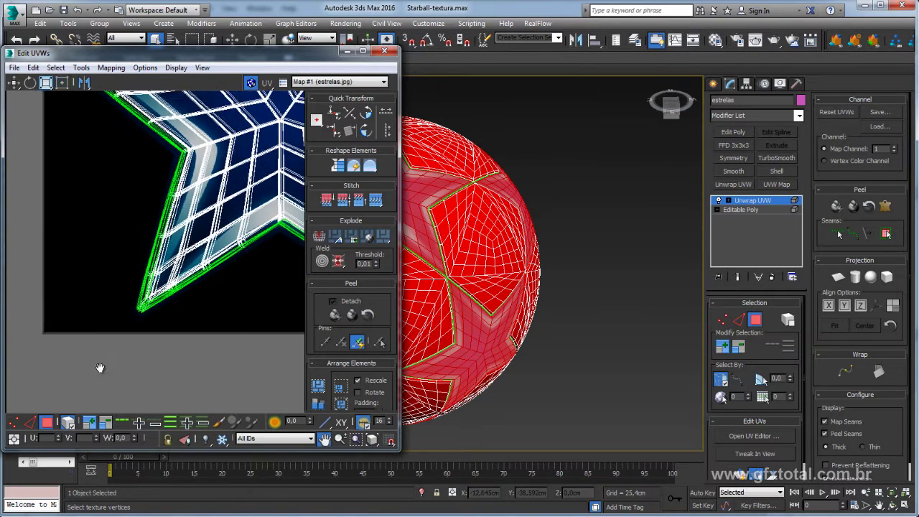
# Select a star tip's UV vertices with soft selection falloff 14,08
pyautogui.moveTo(96, 341); pyautogui.dragTo(97, 392, button='middle')
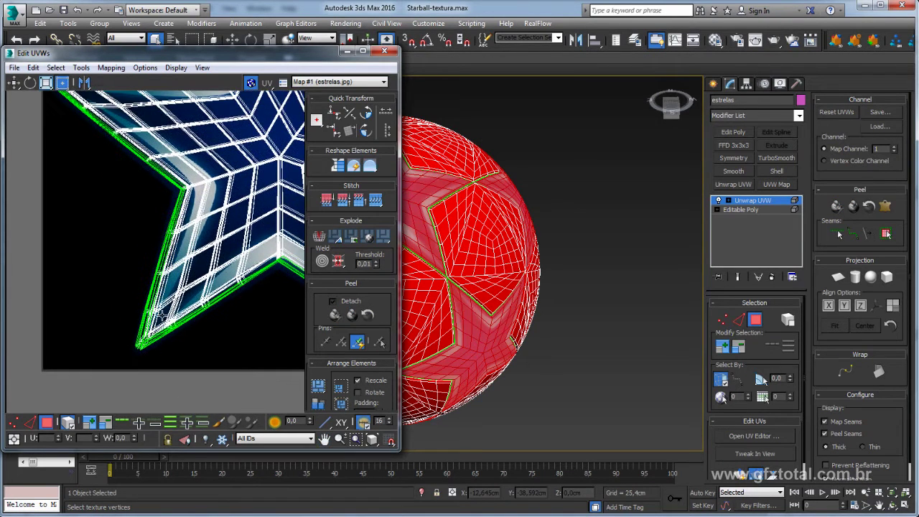
pyautogui.click(14, 423)
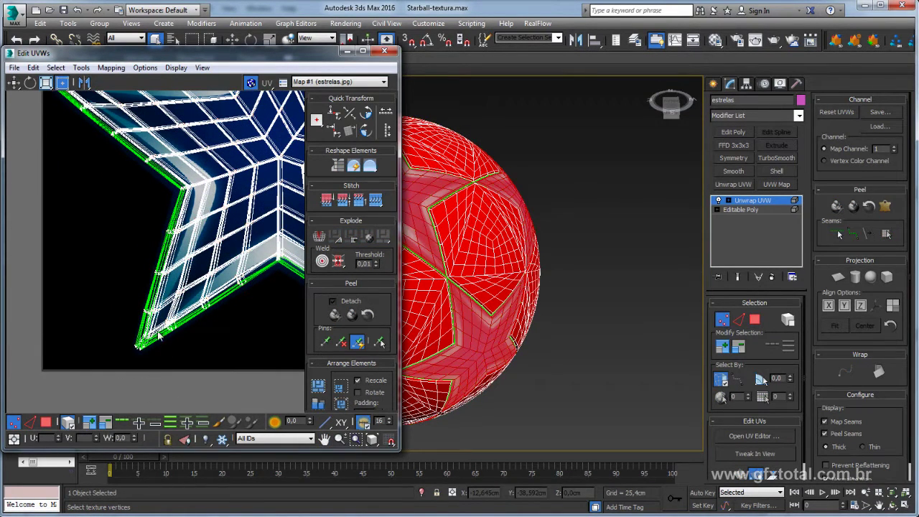
pyautogui.moveTo(160, 336)
pyautogui.mouseDown()
pyautogui.moveTo(128, 357)
pyautogui.moveTo(118, 335)
pyautogui.mouseUp()
pyautogui.moveTo(130, 347); pyautogui.dragTo(153, 320, button='middle')
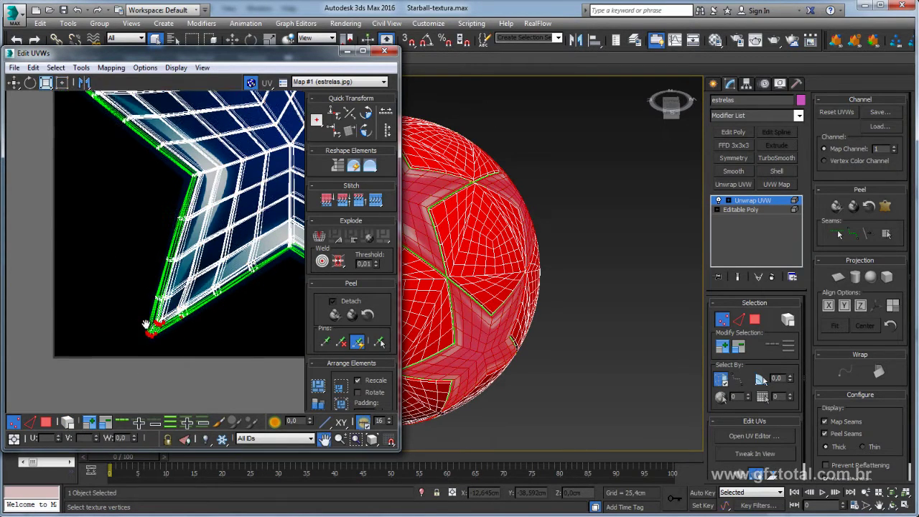
pyautogui.click(277, 423)
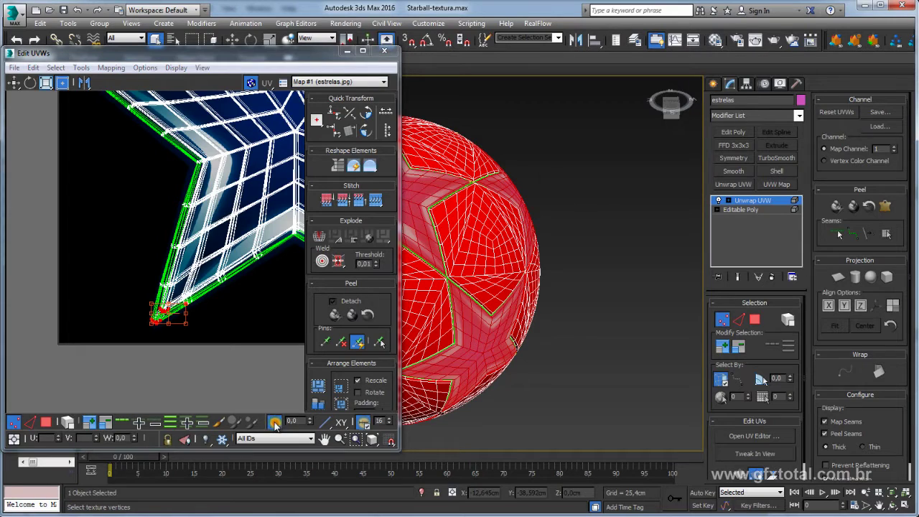
pyautogui.moveTo(304, 421); pyautogui.dragTo(379, 212)
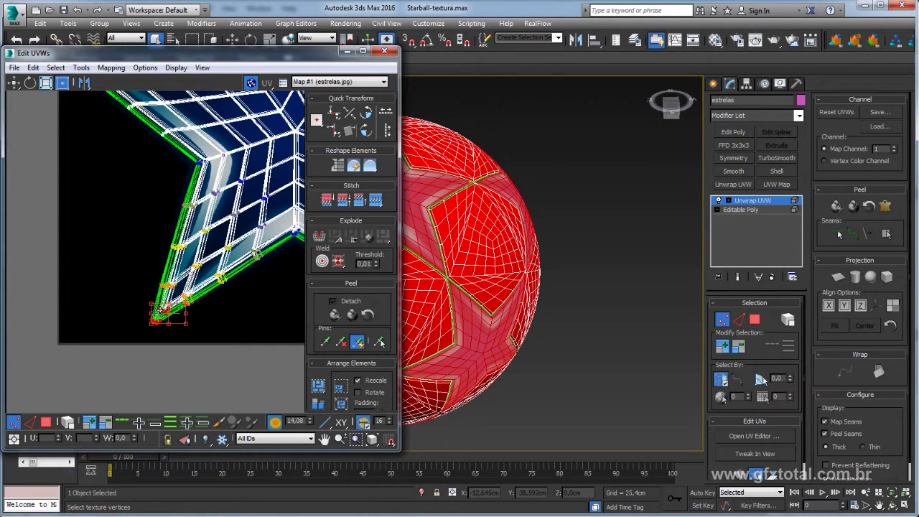
# Select the left star tip's vertices and fit the whole star in the UV view
pyautogui.scroll(-2, 284, 316)
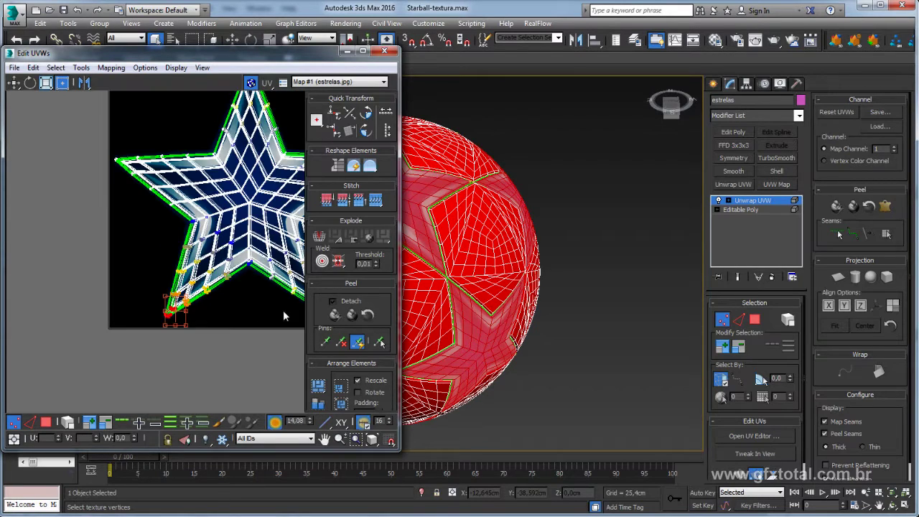
pyautogui.scroll(2, 284, 316)
pyautogui.scroll(3, 238, 320)
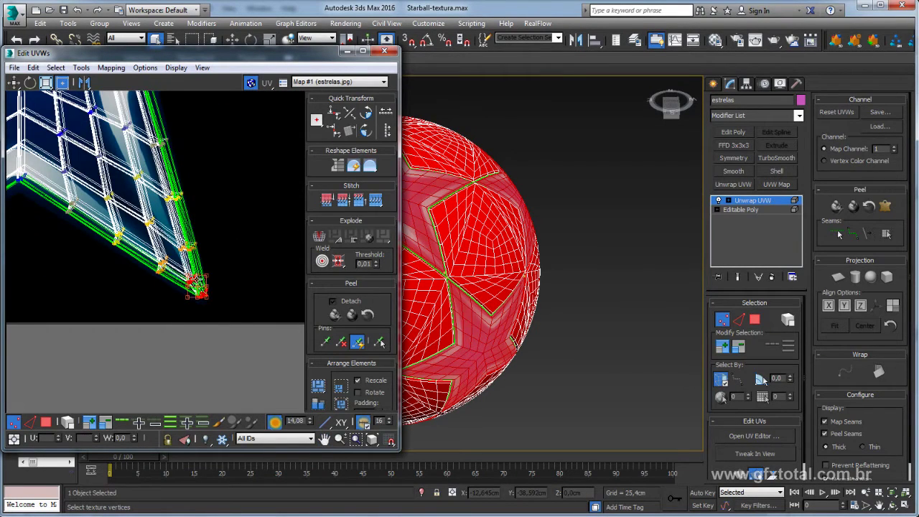
pyautogui.scroll(2, 194, 284)
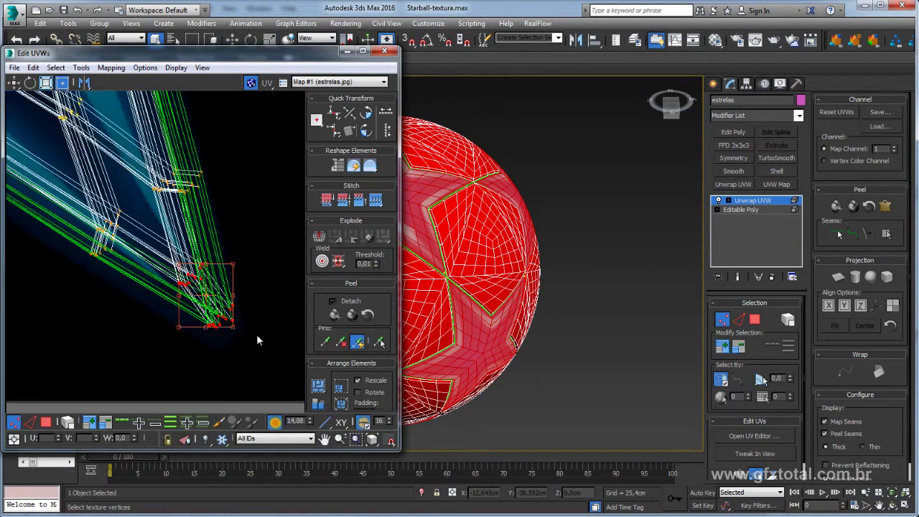
pyautogui.scroll(1, 194, 288)
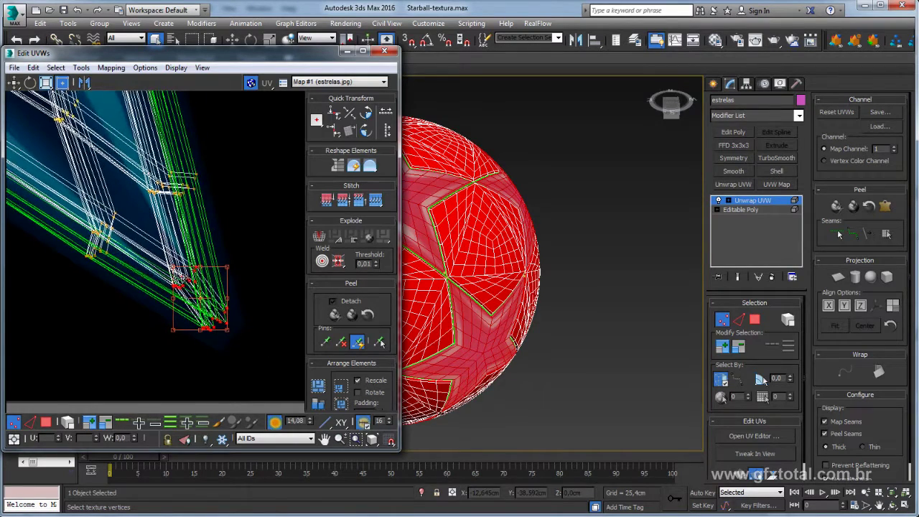
pyautogui.scroll(-5, 181, 259)
pyautogui.scroll(4, 211, 268)
pyautogui.scroll(2, 216, 271)
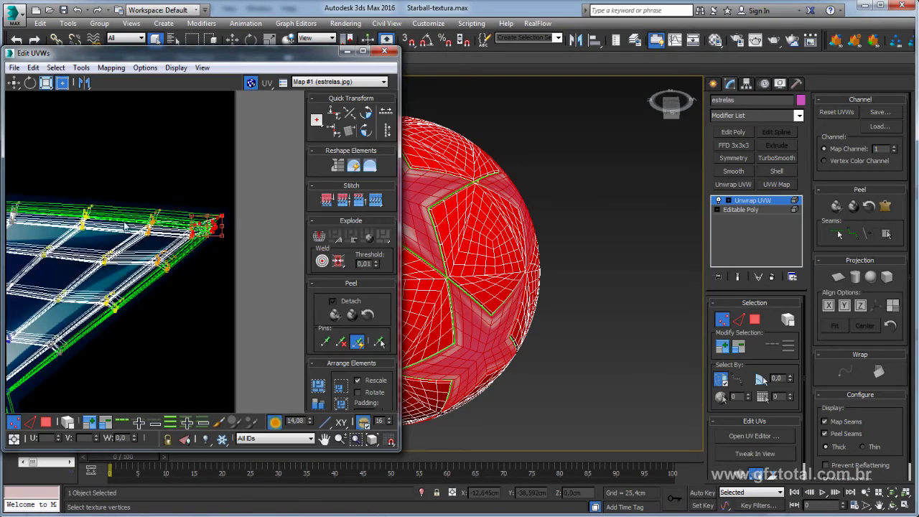
pyautogui.moveTo(161, 219); pyautogui.dragTo(103, 227, button='middle')
pyautogui.scroll(-3, 172, 197)
pyautogui.scroll(3, 246, 172)
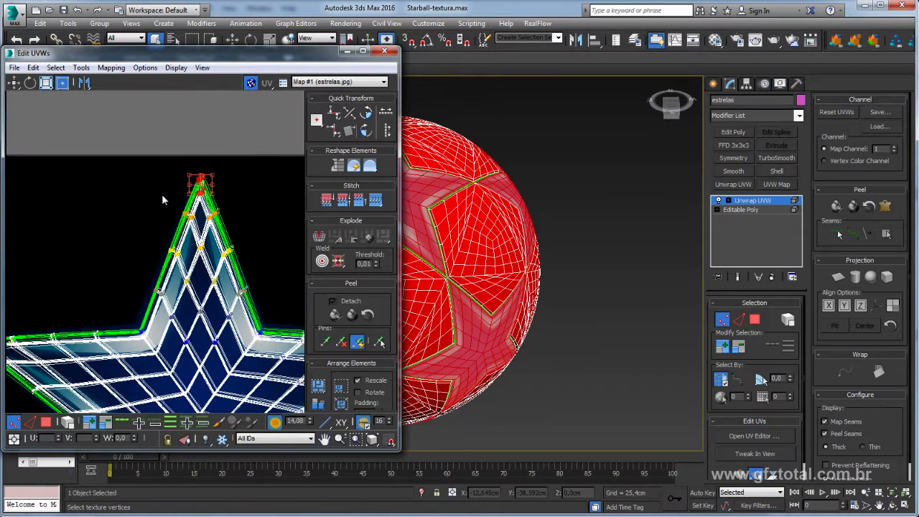
pyautogui.scroll(-3, 106, 294)
pyautogui.scroll(3, 79, 251)
pyautogui.moveTo(119, 279); pyautogui.dragTo(187, 292, button='middle')
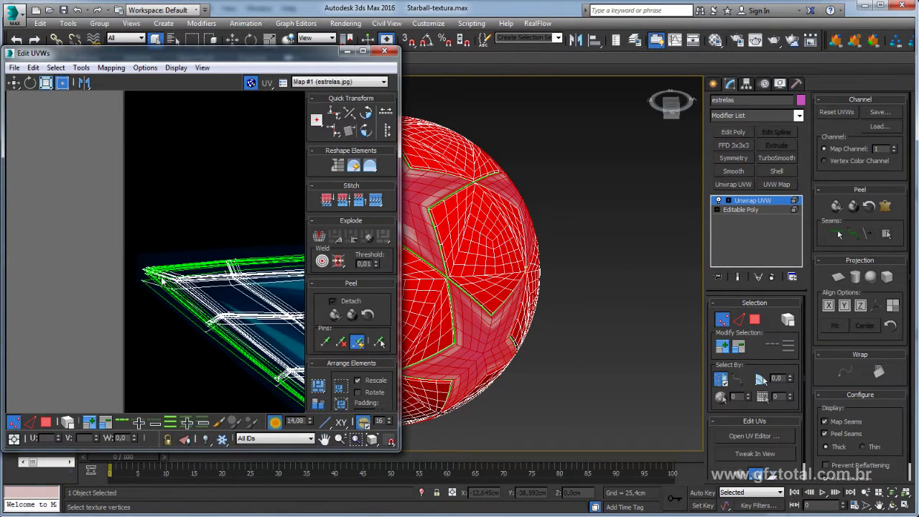
pyautogui.moveTo(114, 237); pyautogui.dragTo(197, 306)
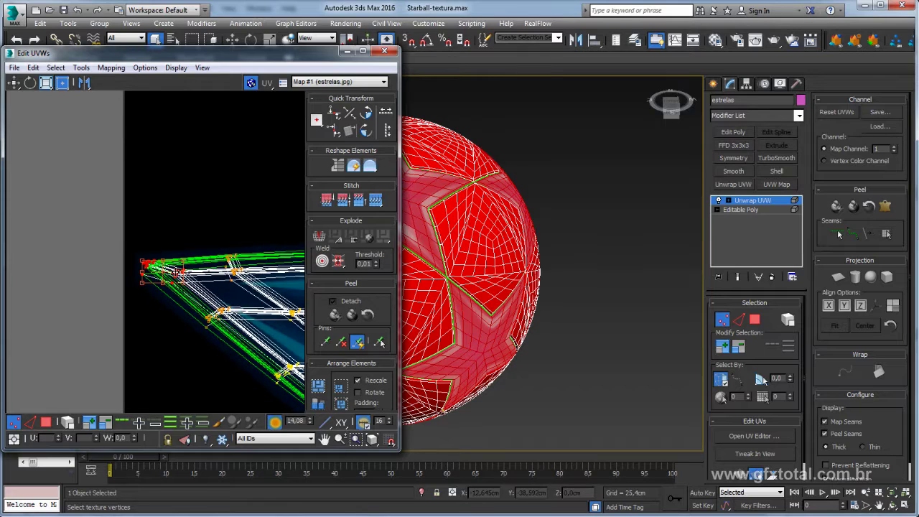
pyautogui.press('z')
pyautogui.scroll(-3, 531, 250)
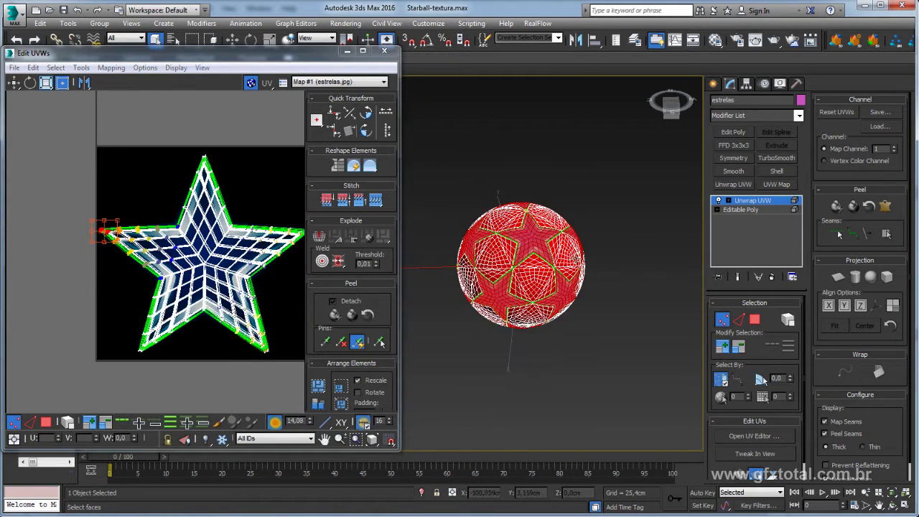
# Convert the ball to an editable poly
pyautogui.rightClick(532, 250)
pyautogui.click(677, 365)
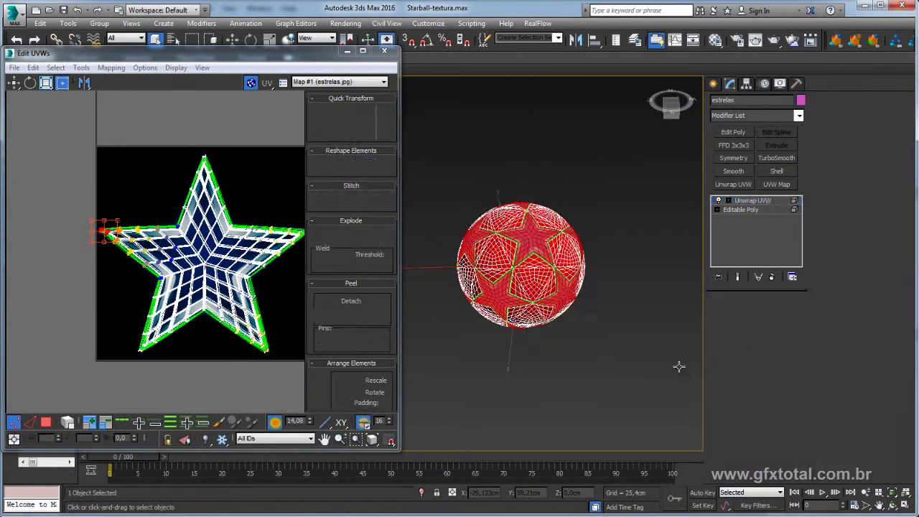
pyautogui.click(781, 316)
pyautogui.click(546, 273)
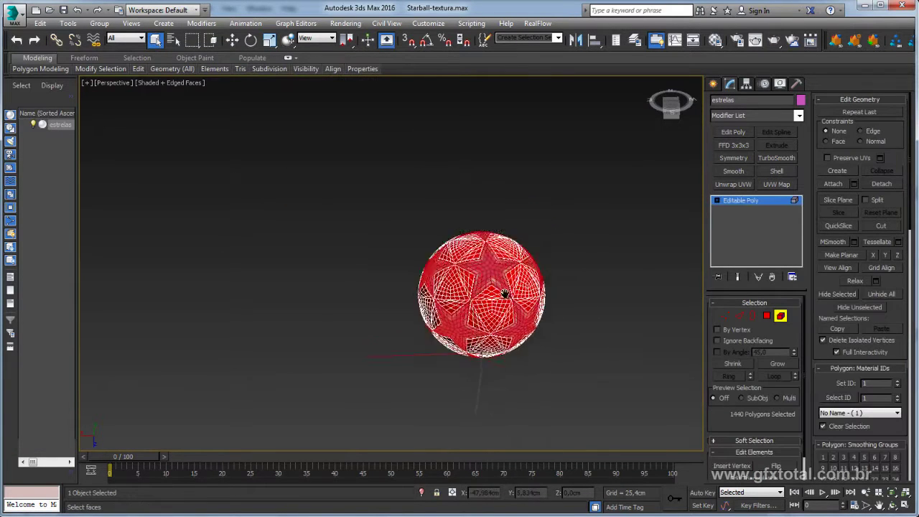
pyautogui.scroll(3, 502, 301)
pyautogui.click(743, 200)
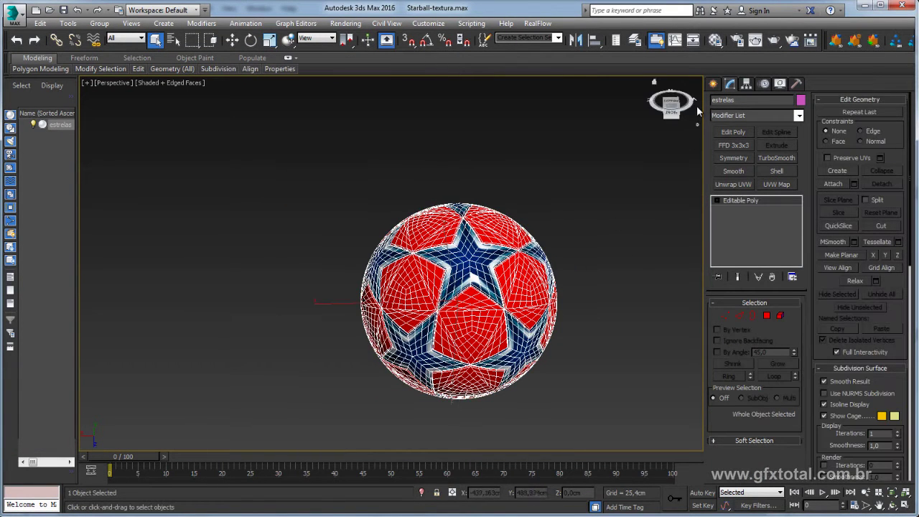
# Set the star material's reflectivity and glossiness to 0,5 with 32 glossy samples
pyautogui.click(716, 40)
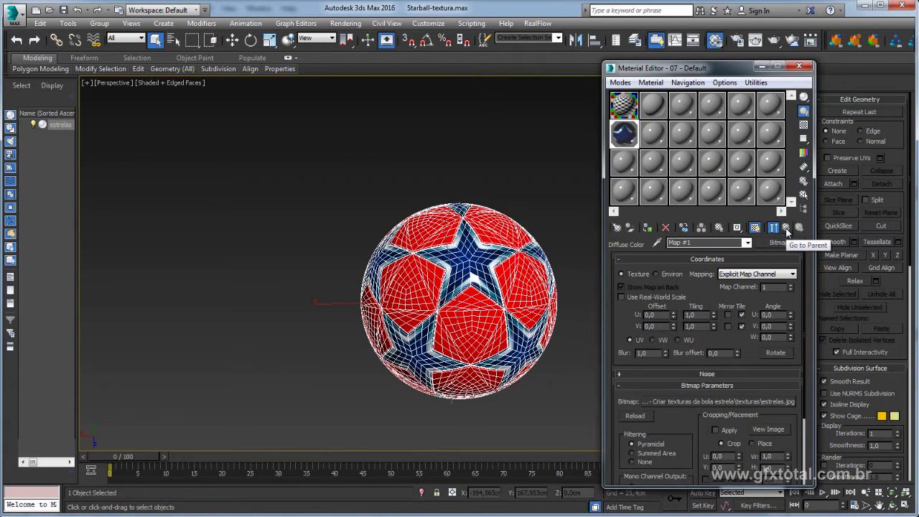
pyautogui.click(787, 229)
pyautogui.scroll(-3, 714, 330)
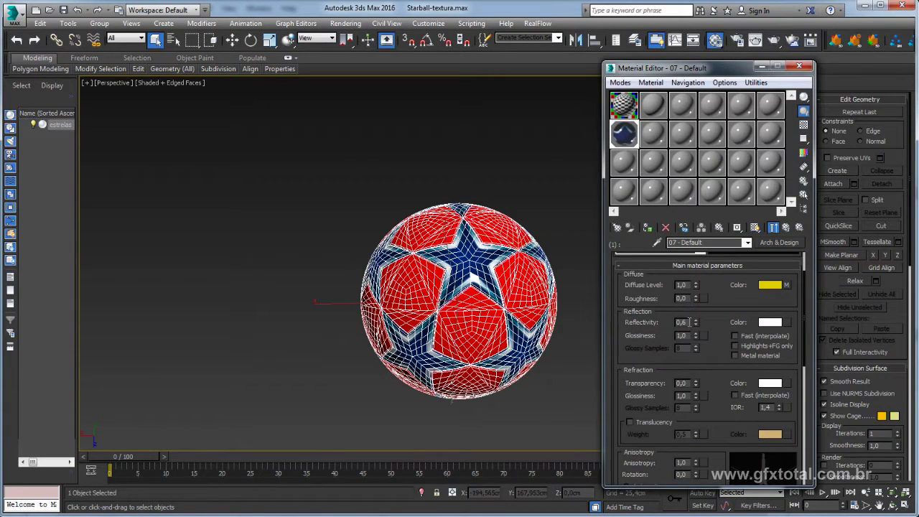
pyautogui.press('Tab')
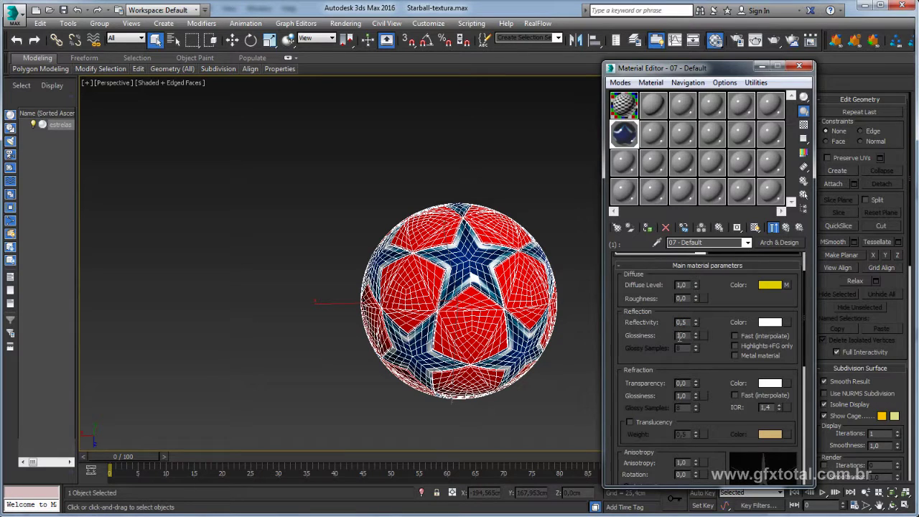
pyautogui.write('0,5')
pyautogui.press('Tab')
pyautogui.write('32')
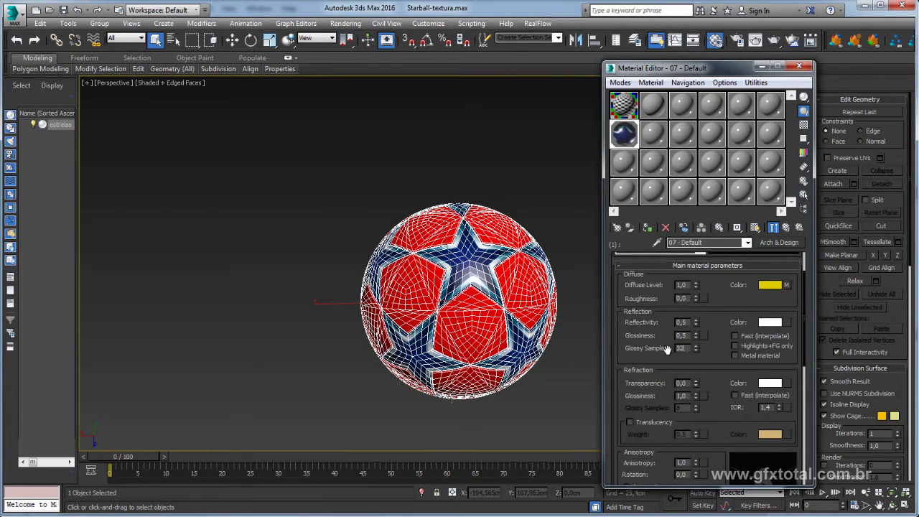
pyautogui.moveTo(548, 356); pyautogui.dragTo(515, 338, button='middle')
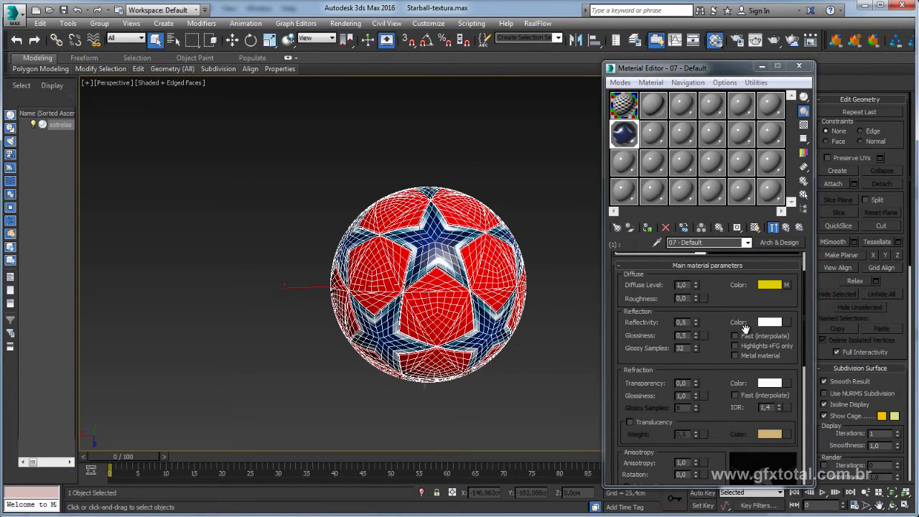
pyautogui.click(787, 228)
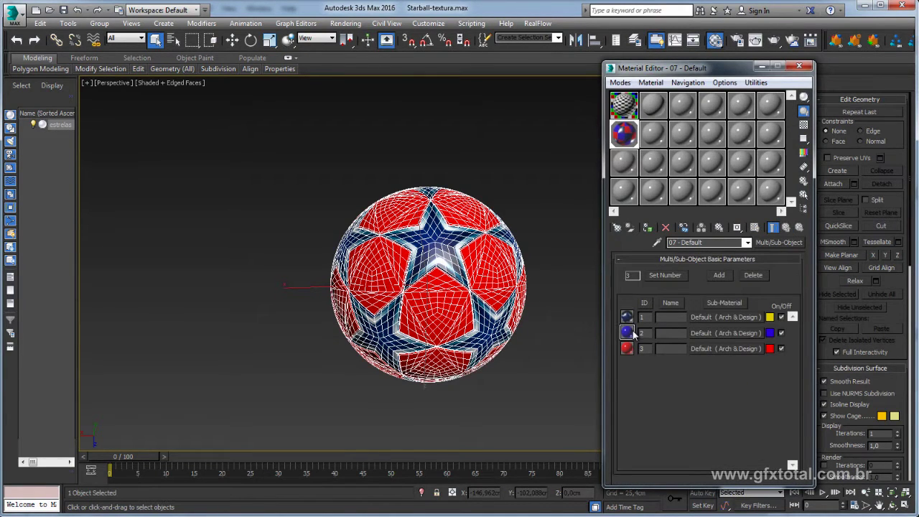
# Load escudo.jpg as sub-material 3's diffuse bitmap and show it shaded on the ball
pyautogui.click(627, 349)
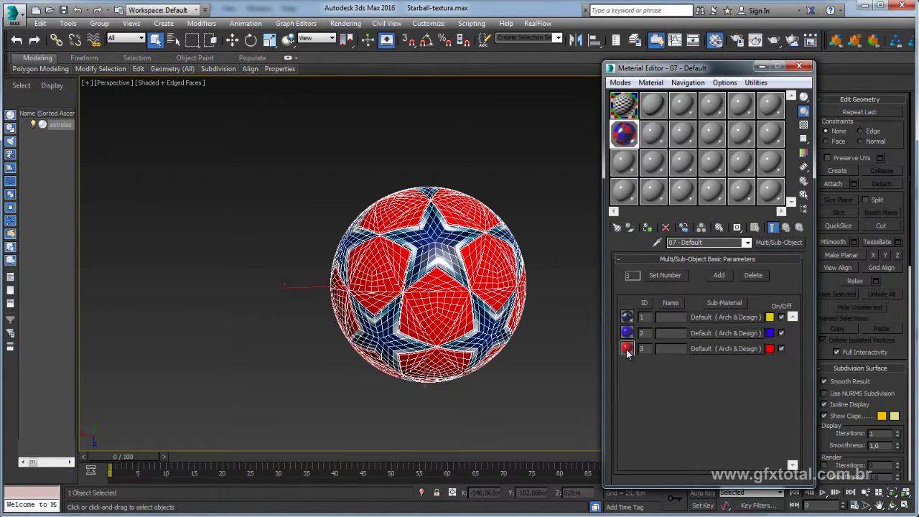
pyautogui.click(722, 351)
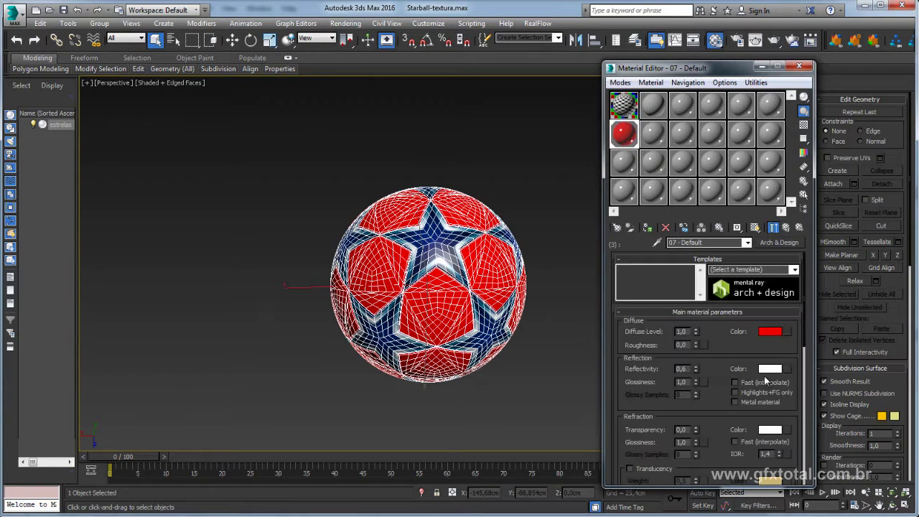
pyautogui.click(787, 332)
pyautogui.doubleClick(604, 151)
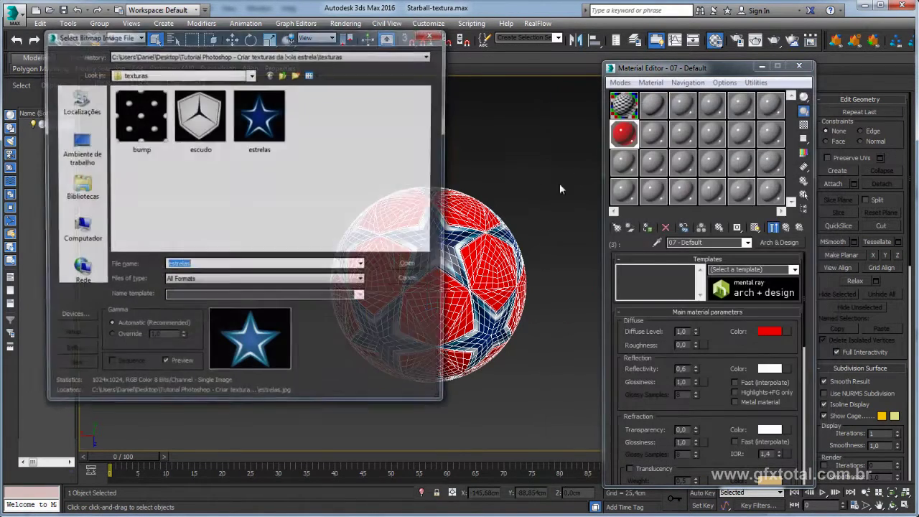
pyautogui.click(224, 127)
pyautogui.click(408, 265)
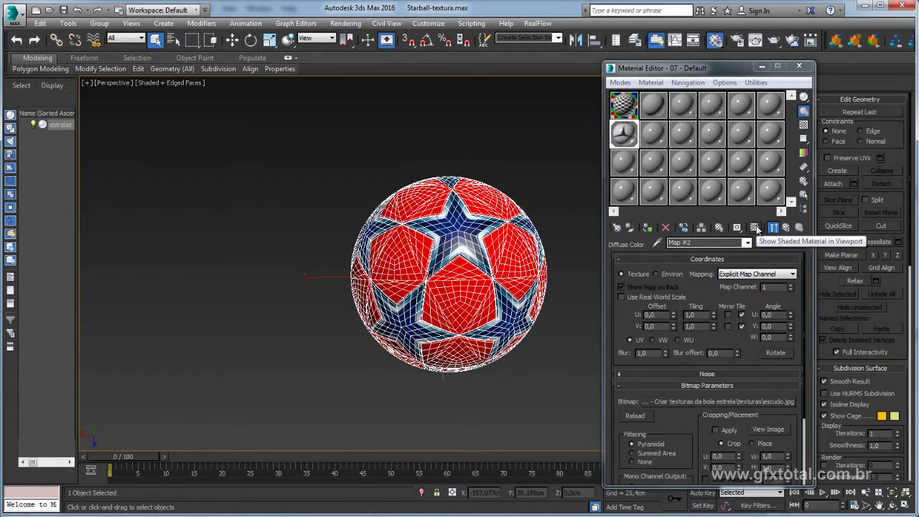
pyautogui.click(755, 227)
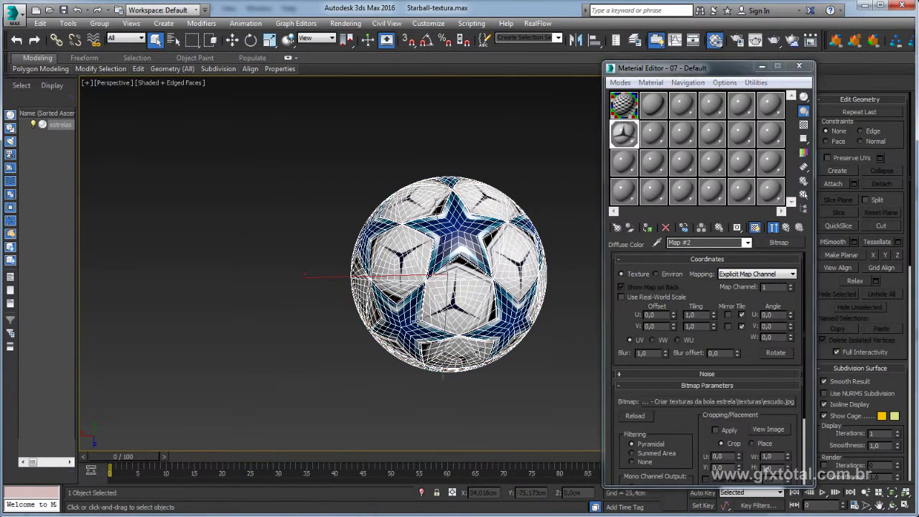
pyautogui.scroll(5, 446, 329)
pyautogui.scroll(5, 446, 329)
pyautogui.scroll(-5, 446, 329)
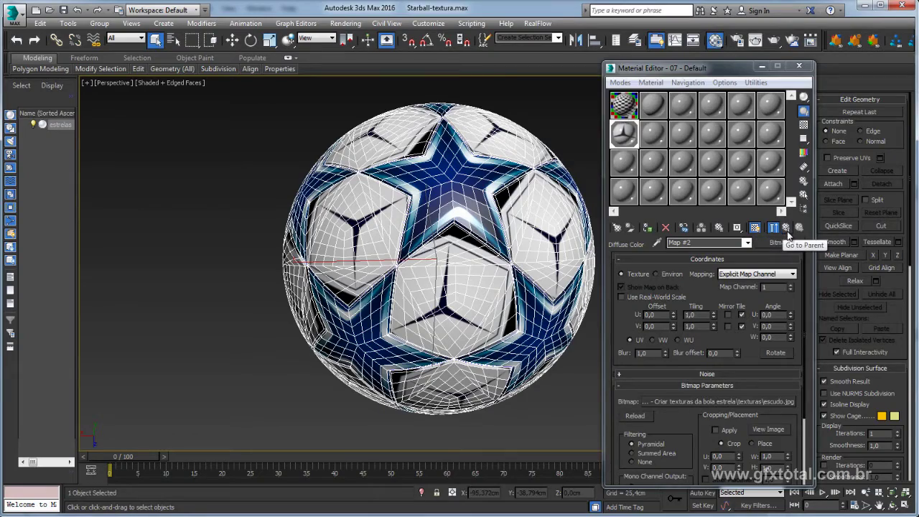
pyautogui.click(786, 227)
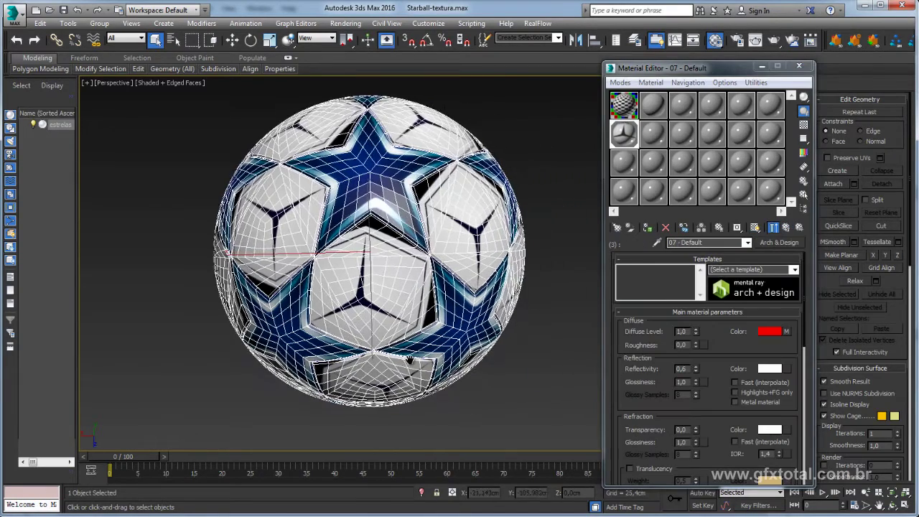
pyautogui.moveTo(496, 141); pyautogui.dragTo(433, 138, button='middle')
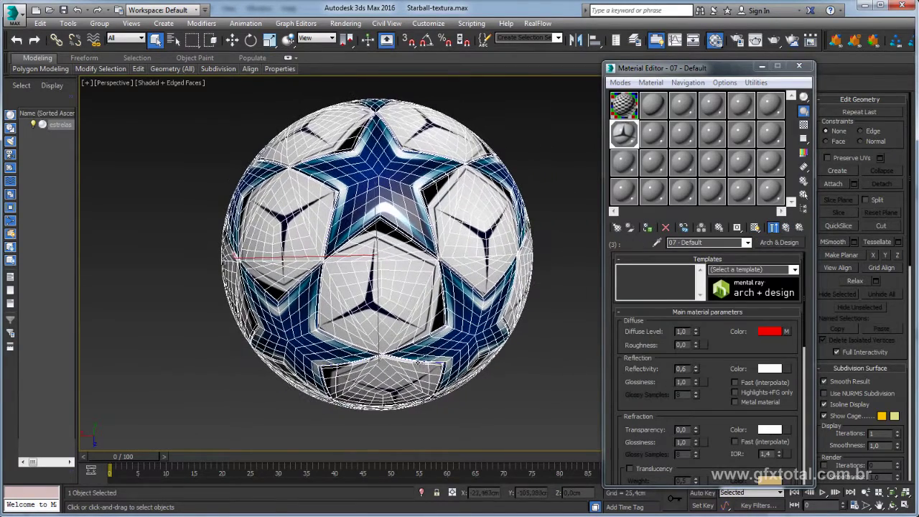
# Unwrap the ball's material ID 3 panels and show their UVs with the texture list
pyautogui.click(762, 67)
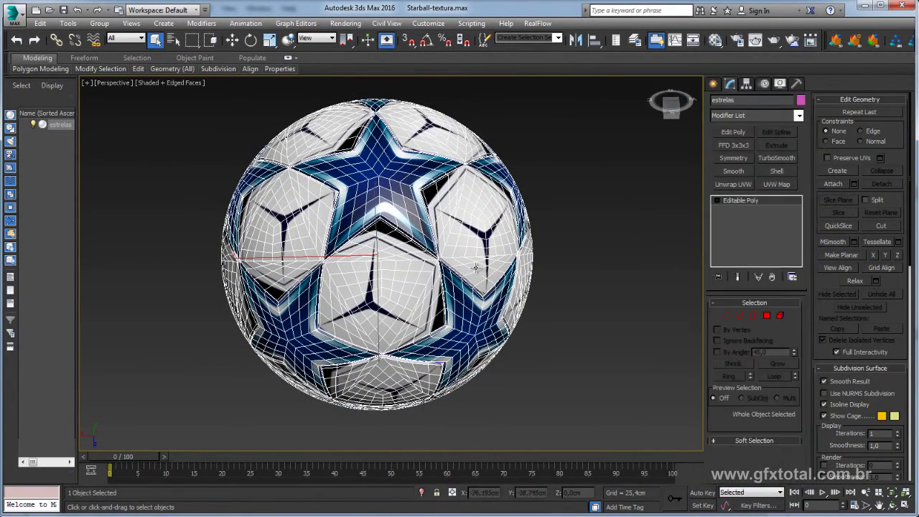
pyautogui.click(781, 319)
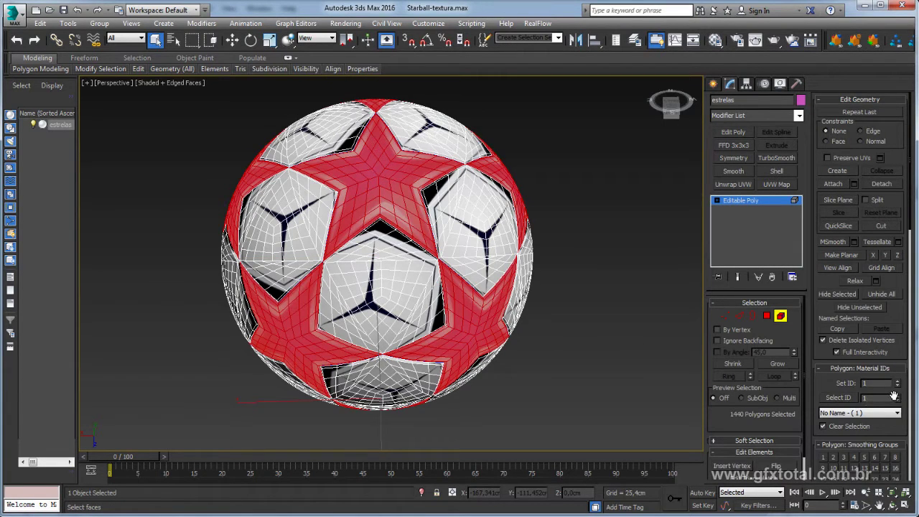
pyautogui.click(840, 398)
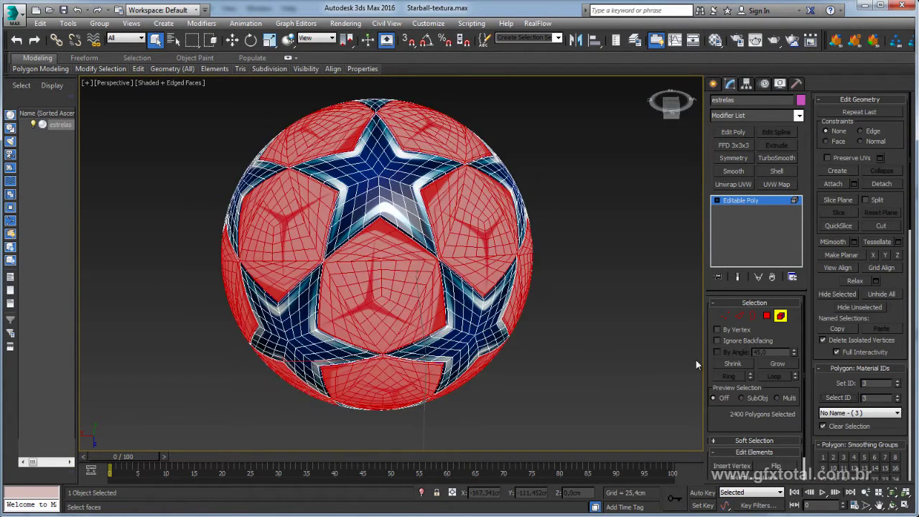
pyautogui.click(729, 185)
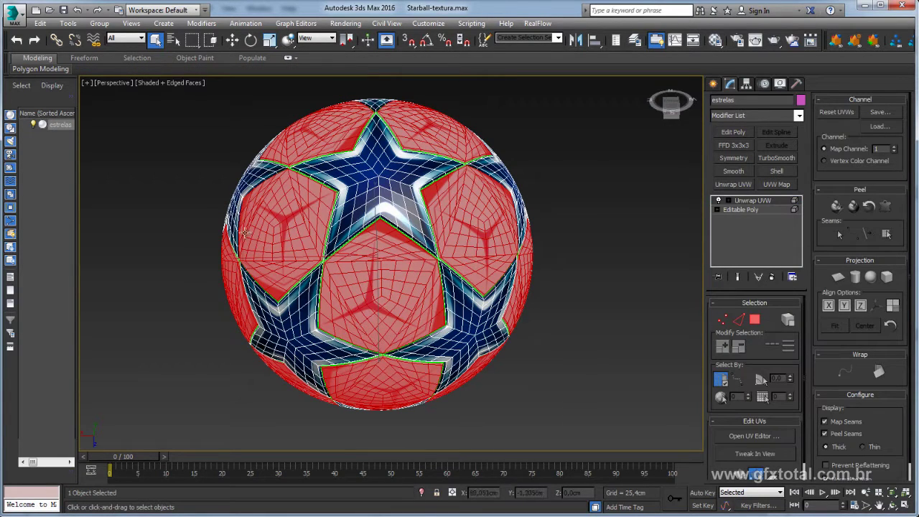
pyautogui.click(748, 436)
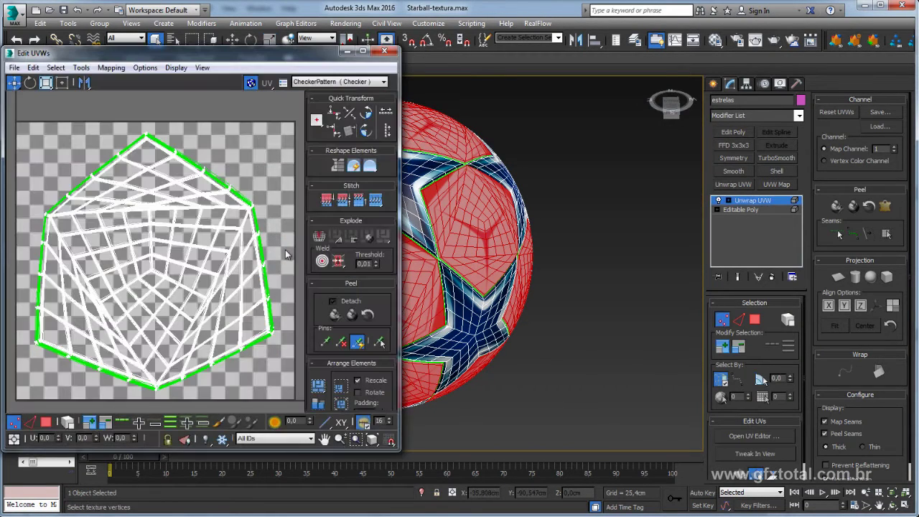
pyautogui.click(296, 82)
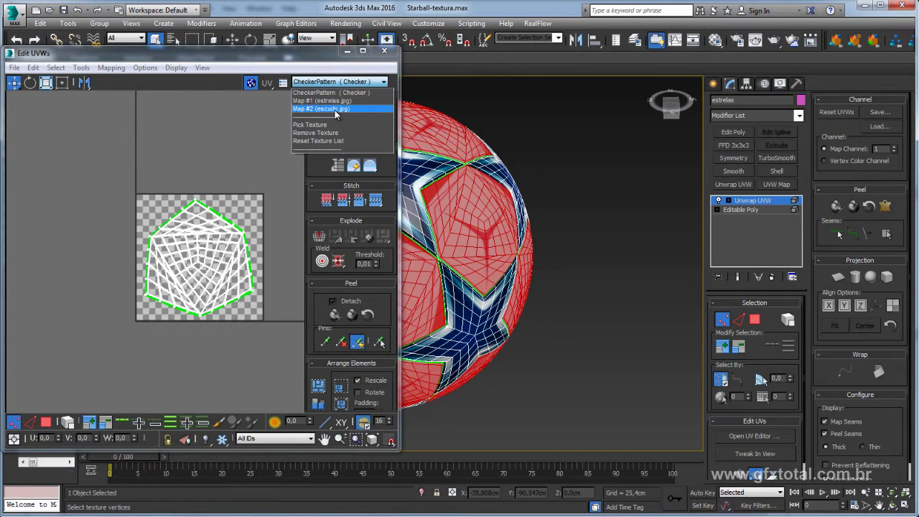
# Show the escudo.jpg map (Map #2) behind the UVs and select all UV faces
pyautogui.click(329, 110)
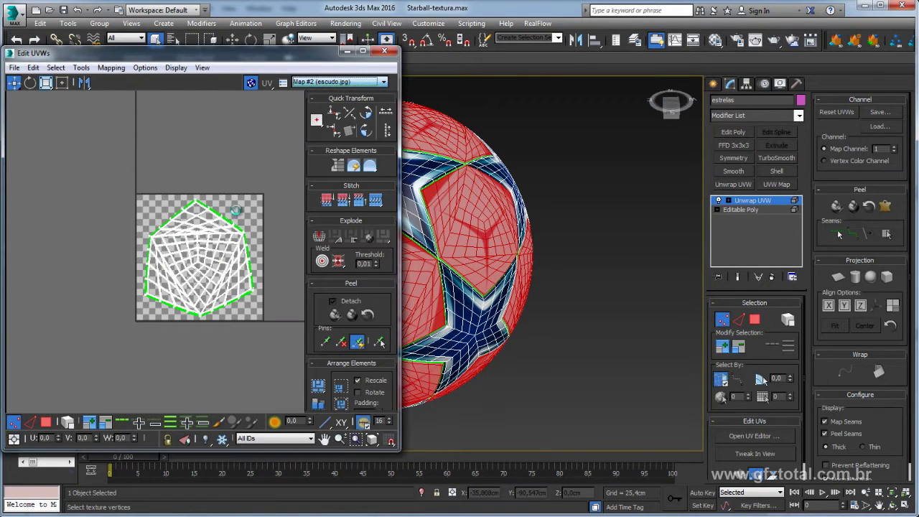
pyautogui.click(45, 422)
pyautogui.hotkey('ctrl', 'a')
pyautogui.scroll(3, 141, 278)
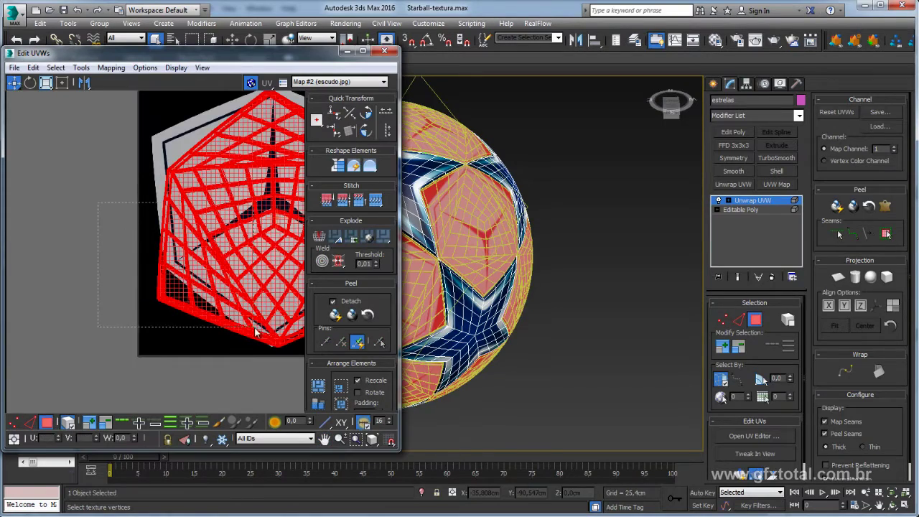
pyautogui.press('z')
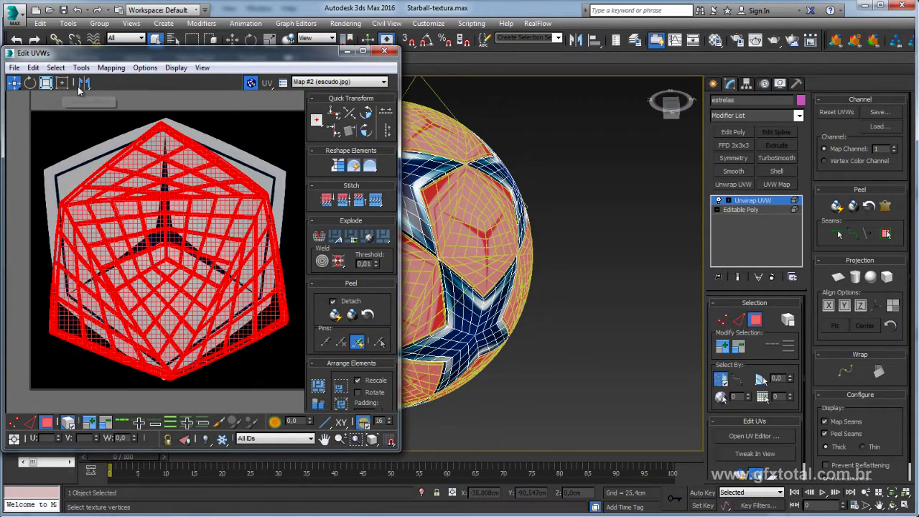
# Mirror the star's UV shell, then rotate and nudge it onto the texture
pyautogui.moveTo(84, 83); pyautogui.dragTo(85, 106)
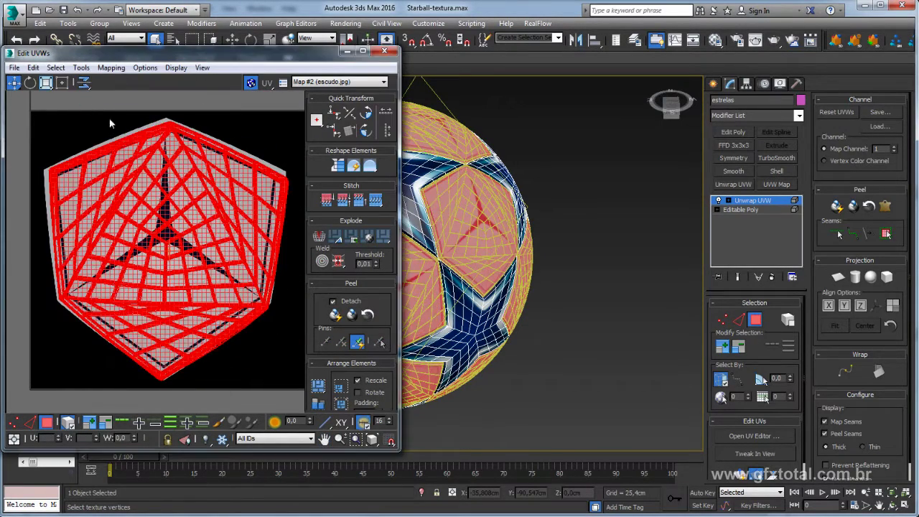
pyautogui.scroll(2, 191, 188)
pyautogui.scroll(2, 190, 188)
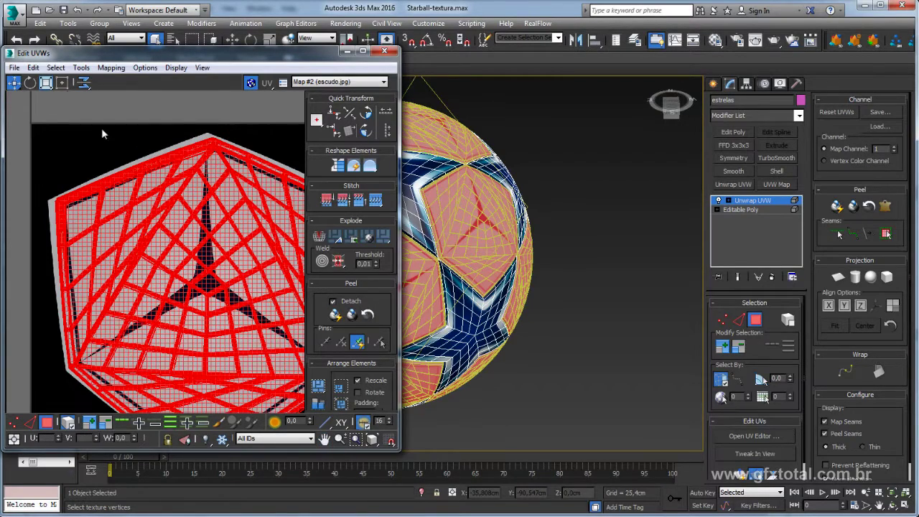
pyautogui.click(30, 83)
pyautogui.moveTo(215, 309); pyautogui.dragTo(217, 313)
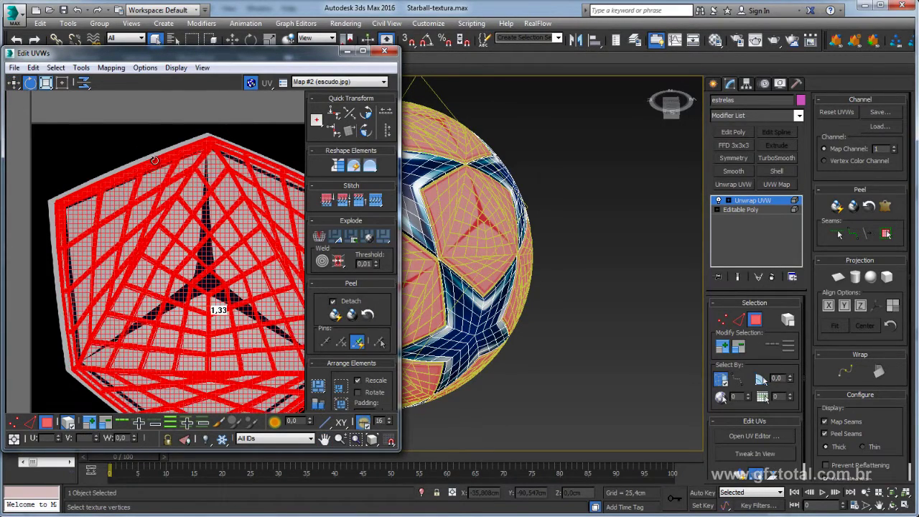
pyautogui.click(13, 83)
pyautogui.moveTo(165, 161); pyautogui.dragTo(168, 164)
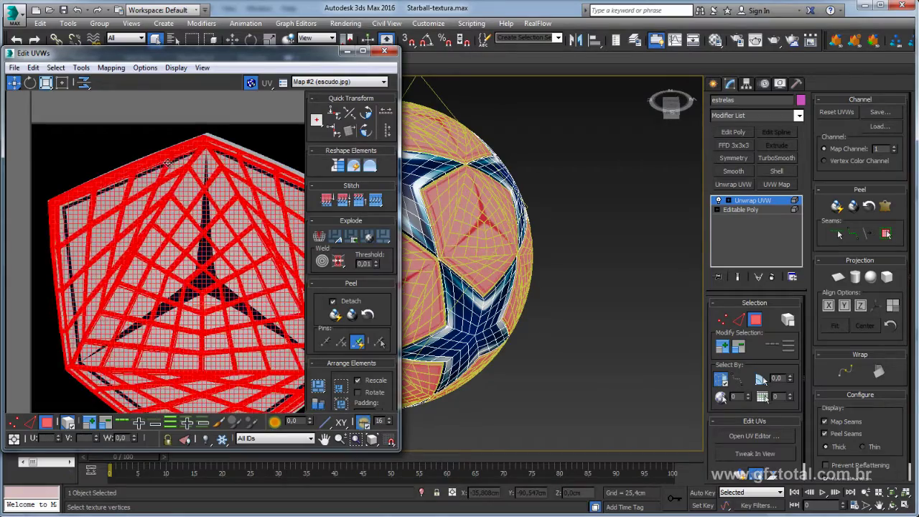
# Fine-tune the shell's rotation and position while zoomed in, then switch to vertex selection
pyautogui.click(30, 83)
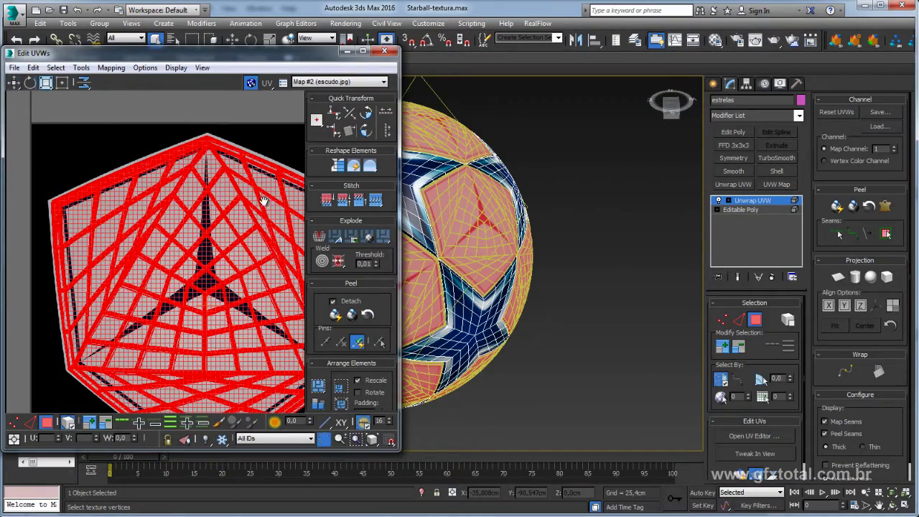
pyautogui.scroll(-2, 226, 222)
pyautogui.scroll(1, 226, 223)
pyautogui.scroll(1, 225, 222)
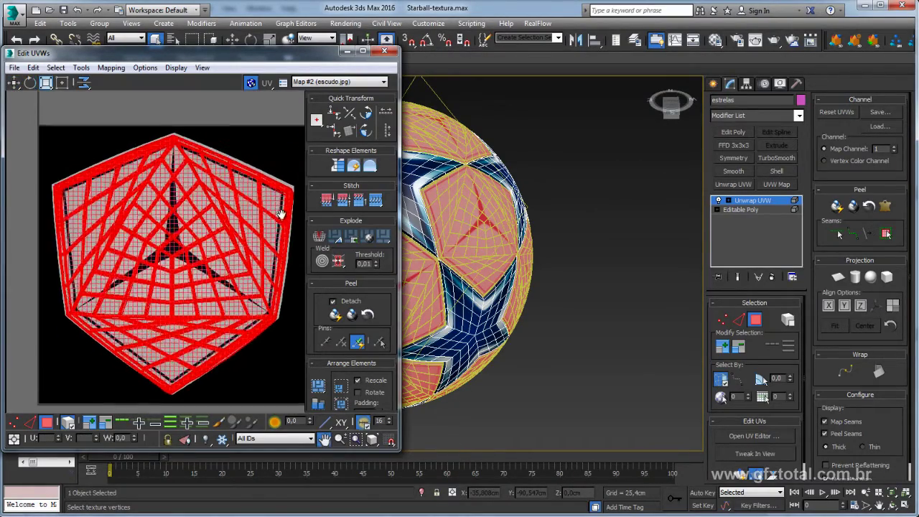
pyautogui.scroll(2, 297, 191)
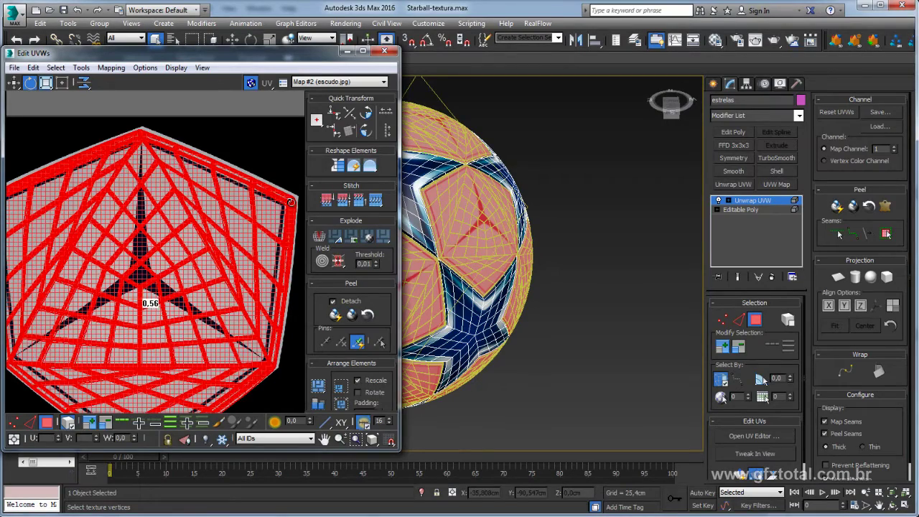
pyautogui.click(13, 85)
pyautogui.scroll(3, 200, 178)
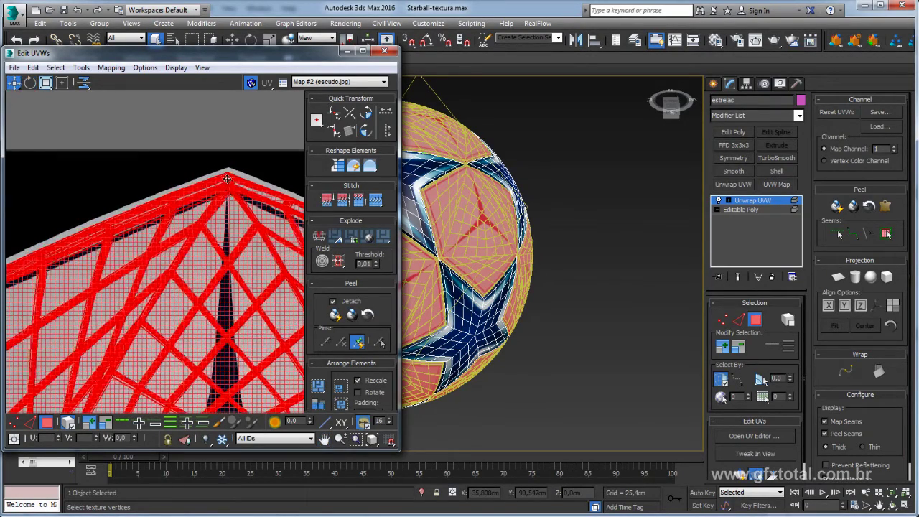
pyautogui.scroll(2, 223, 179)
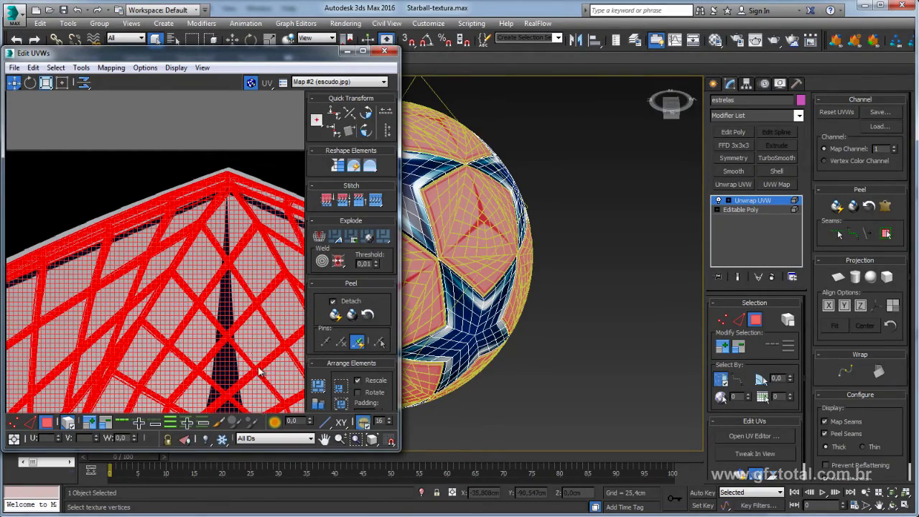
pyautogui.scroll(-3, 251, 222)
pyautogui.scroll(-3, 251, 222)
pyautogui.scroll(2, 192, 311)
pyautogui.scroll(2, 192, 311)
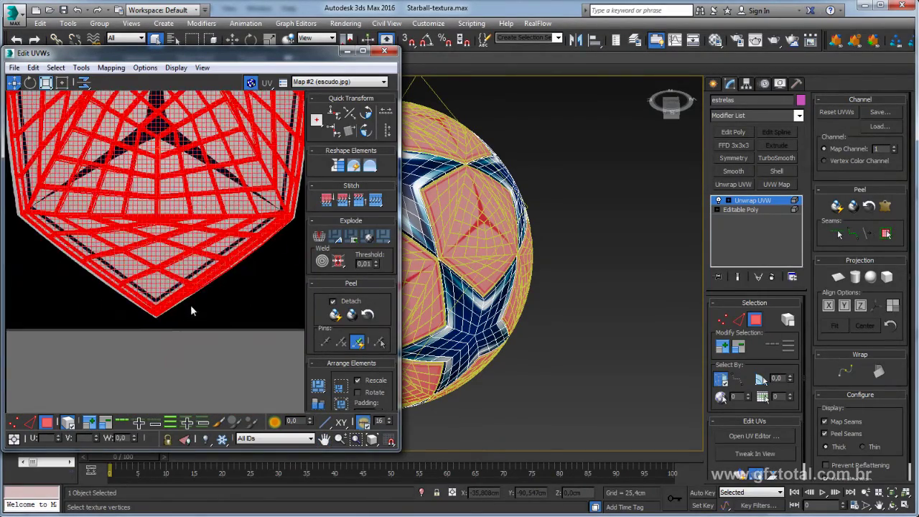
pyautogui.scroll(1, 151, 339)
pyautogui.scroll(1, 156, 327)
pyautogui.scroll(1, 157, 327)
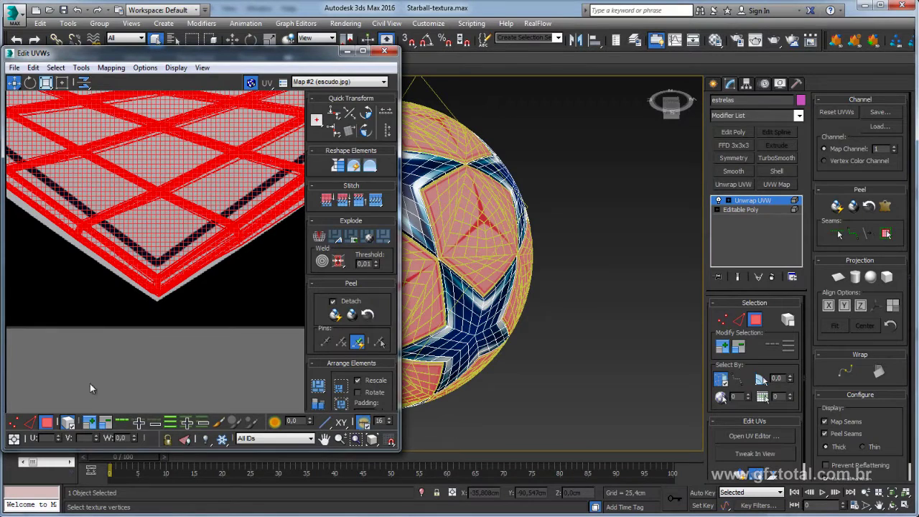
pyautogui.click(13, 421)
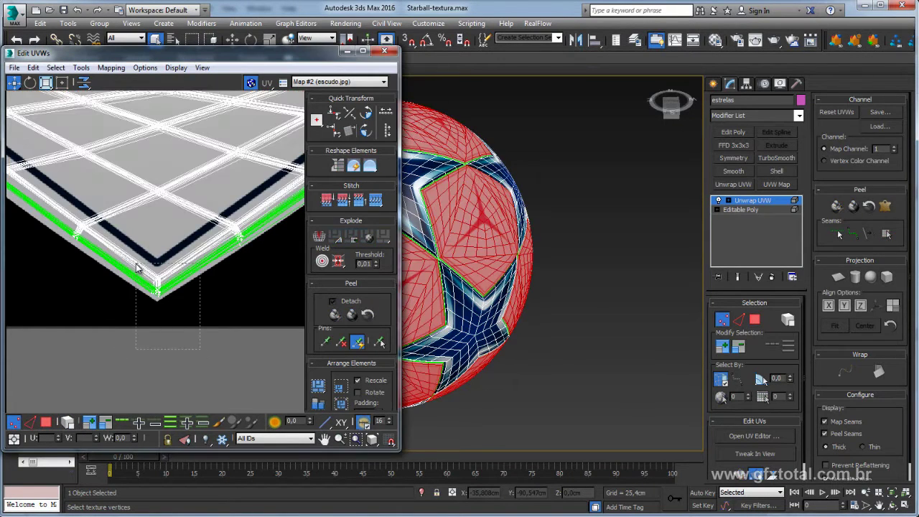
pyautogui.moveTo(138, 268); pyautogui.dragTo(138, 269)
pyautogui.scroll(-2, 239, 232)
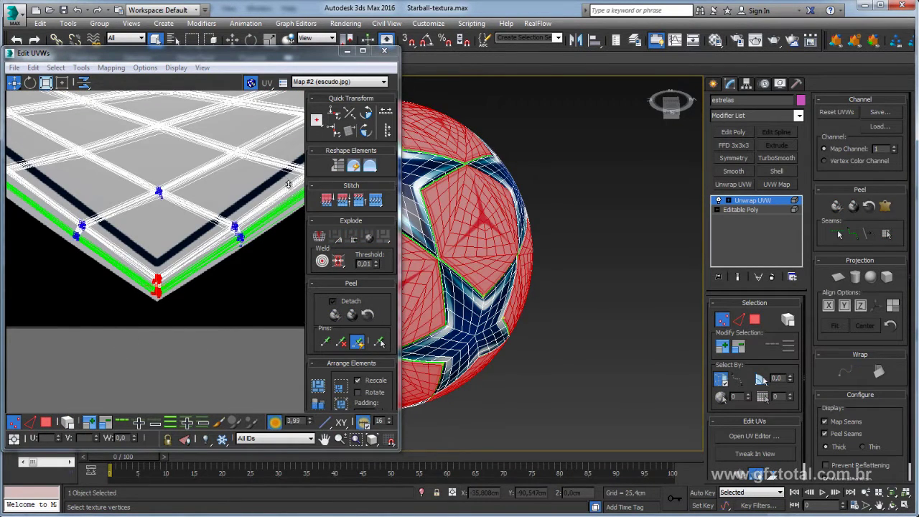
pyautogui.scroll(-1, 211, 237)
pyautogui.scroll(2, 211, 237)
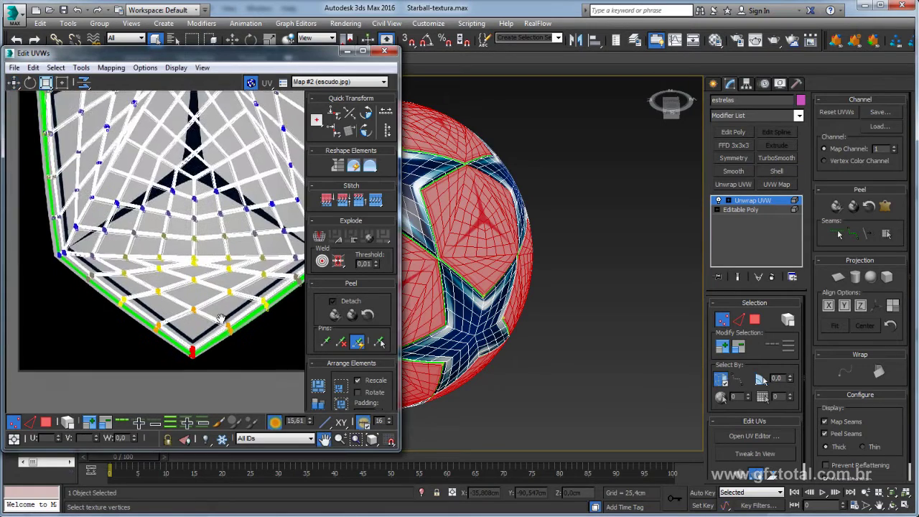
pyautogui.scroll(-3, 219, 334)
pyautogui.scroll(3, 207, 346)
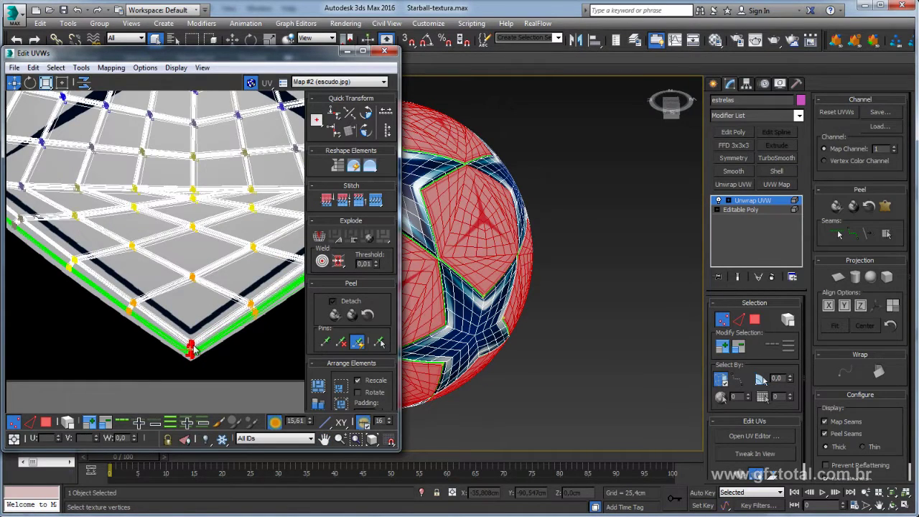
pyautogui.scroll(-3, 216, 337)
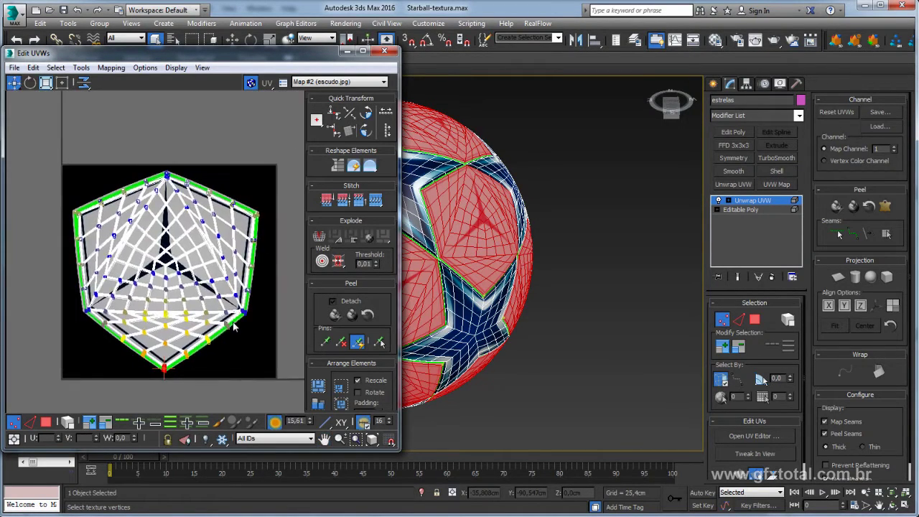
pyautogui.scroll(4, 233, 326)
pyautogui.click(250, 275)
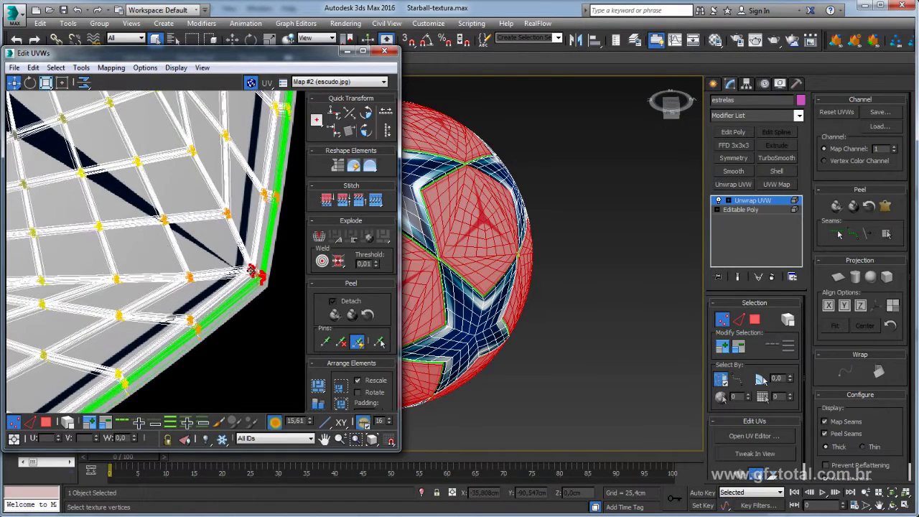
pyautogui.scroll(-3, 250, 275)
pyautogui.scroll(4, 273, 241)
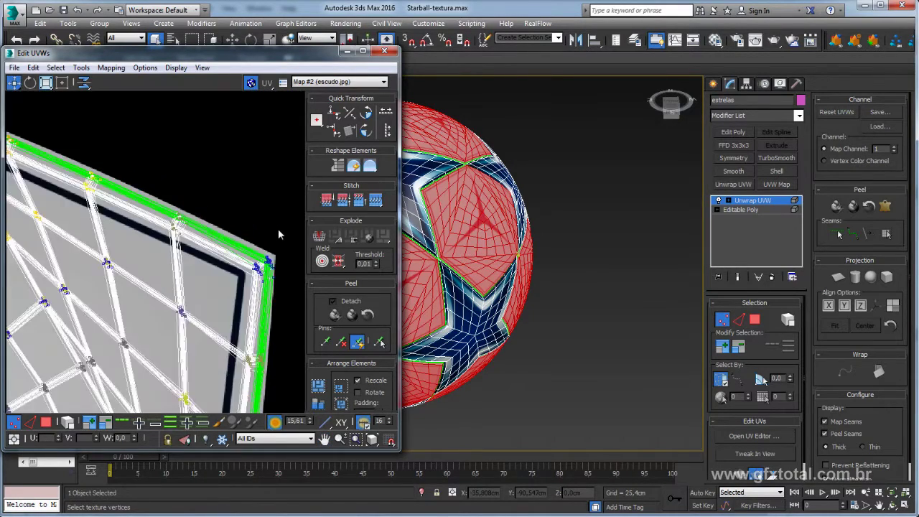
pyautogui.scroll(-2, 264, 271)
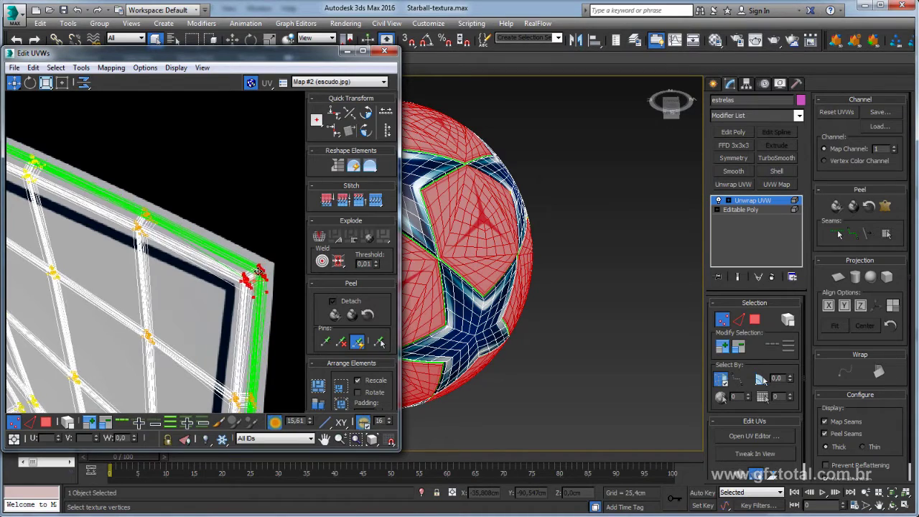
pyautogui.scroll(-2, 264, 271)
pyautogui.moveTo(125, 151); pyautogui.dragTo(208, 190, button='middle')
pyautogui.scroll(2, 208, 190)
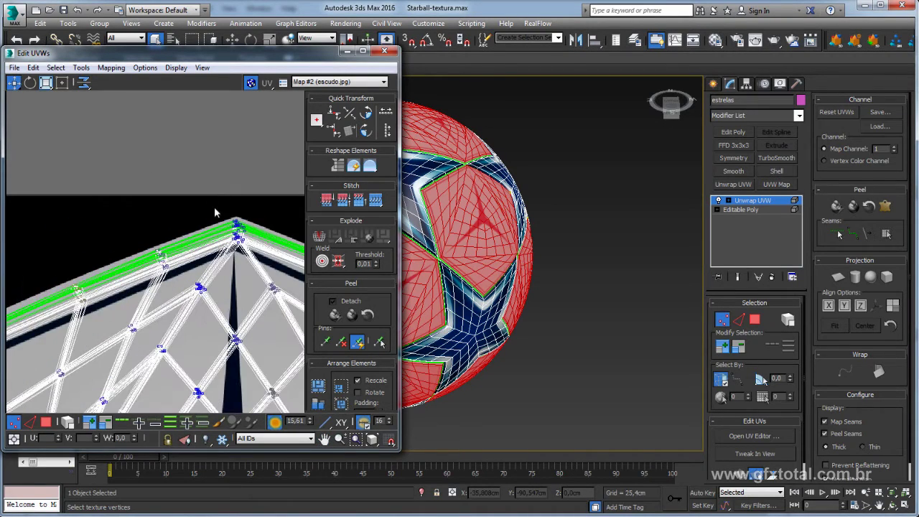
pyautogui.click(235, 224)
pyautogui.scroll(-3, 237, 237)
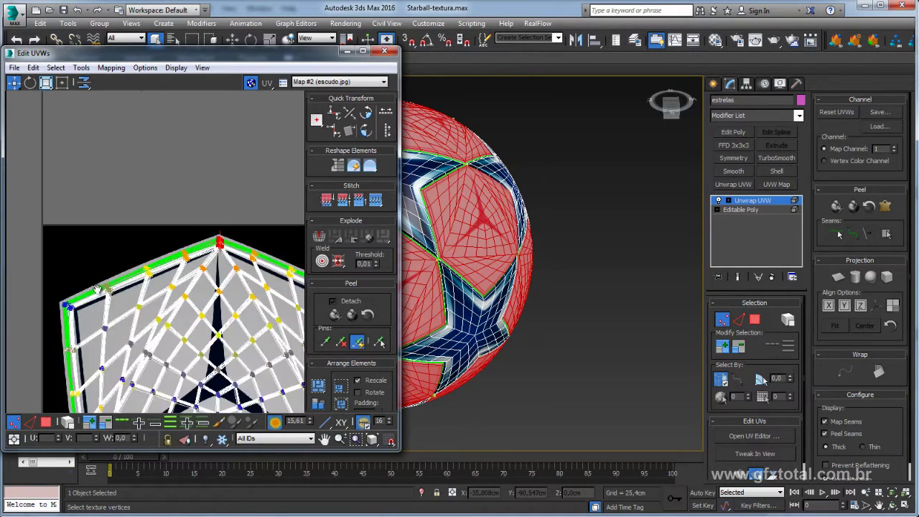
pyautogui.scroll(3, 152, 214)
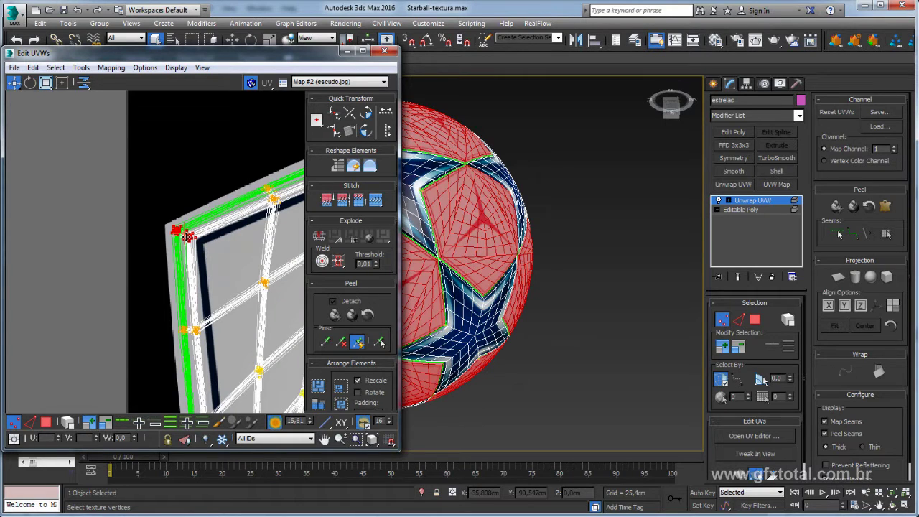
pyautogui.scroll(-3, 208, 254)
pyautogui.moveTo(245, 316)
pyautogui.mouseDown(button='middle')
pyautogui.moveTo(242, 285)
pyautogui.moveTo(166, 281)
pyautogui.mouseUp(button='middle')
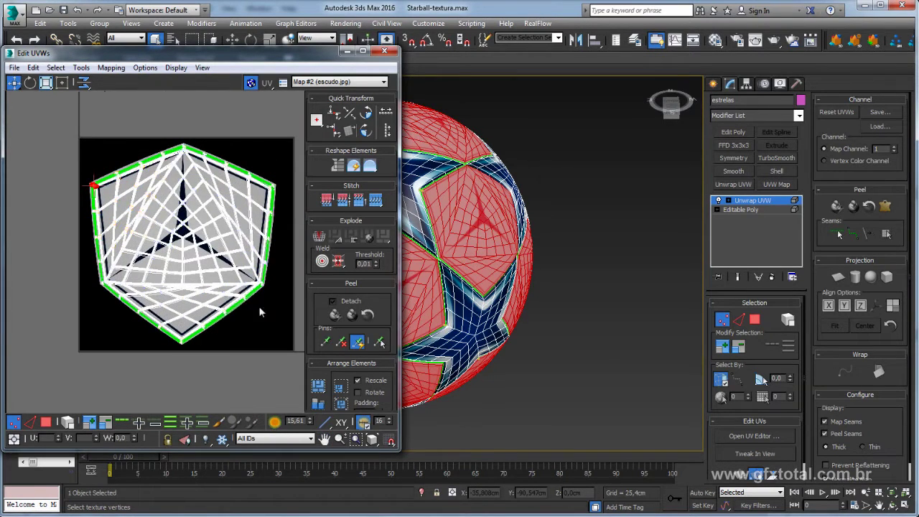
pyautogui.scroll(-3, 251, 309)
pyautogui.rightClick(507, 235)
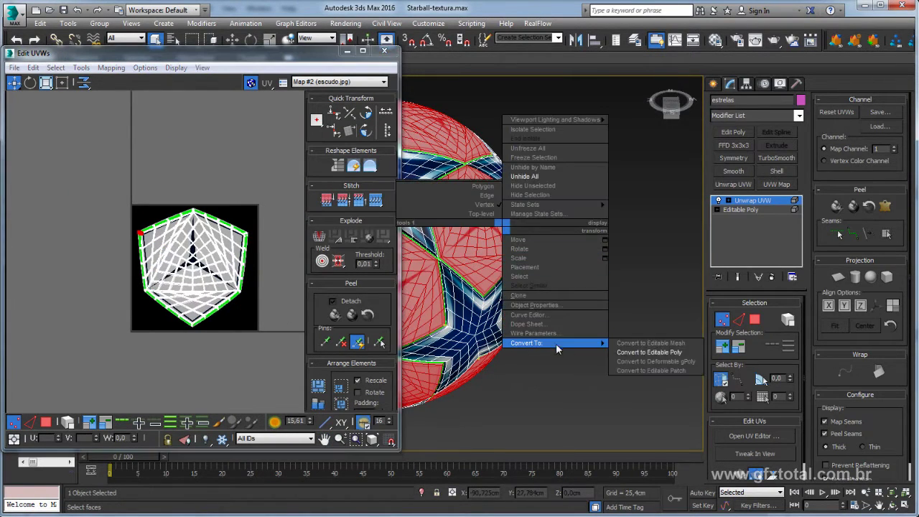
pyautogui.click(632, 351)
pyautogui.scroll(3, 479, 240)
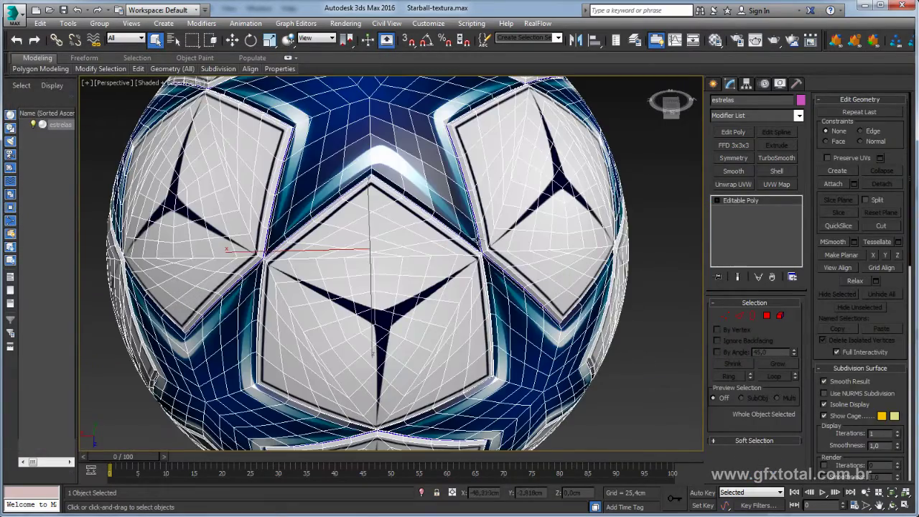
pyautogui.scroll(3, 478, 240)
pyautogui.scroll(3, 481, 244)
pyautogui.scroll(-9, 482, 251)
pyautogui.scroll(5, 465, 276)
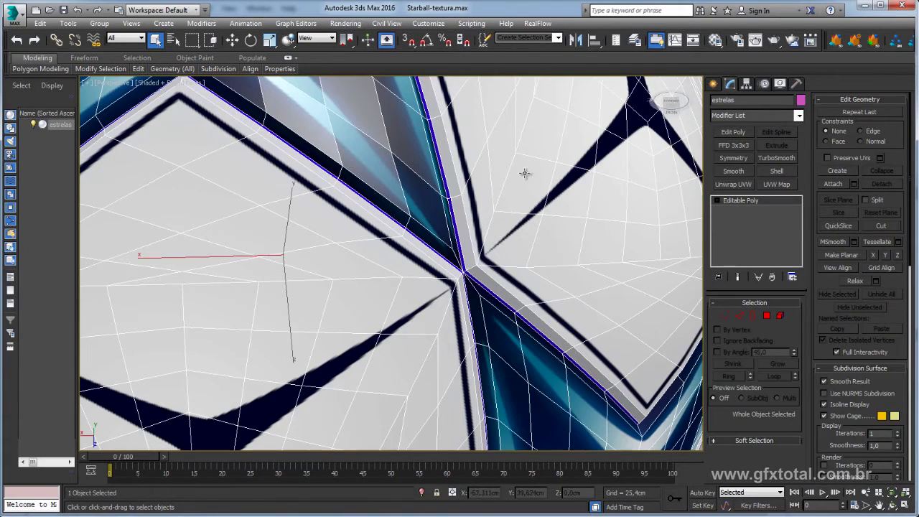
pyautogui.scroll(-10, 618, 114)
# Make sub-material 2's diffuse grey (saturation 0, value 0,381) and check the enlarged preview
pyautogui.click(716, 39)
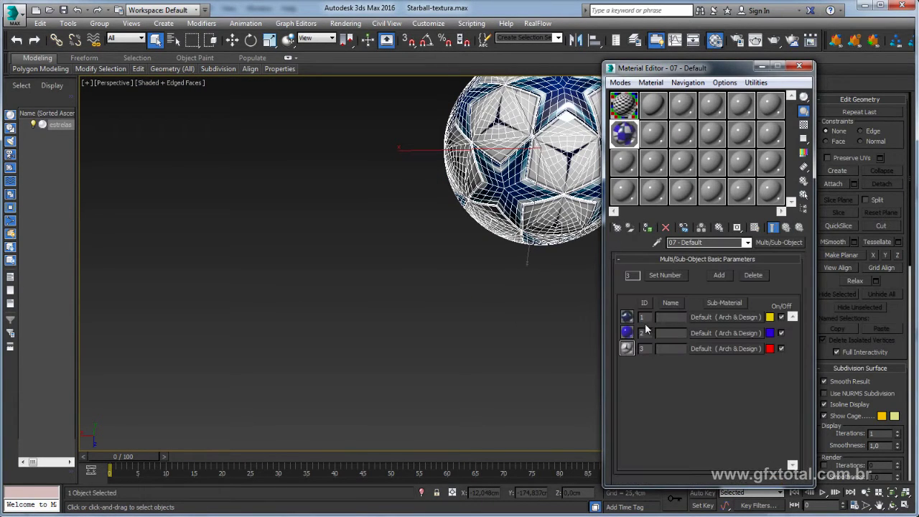
pyautogui.click(713, 333)
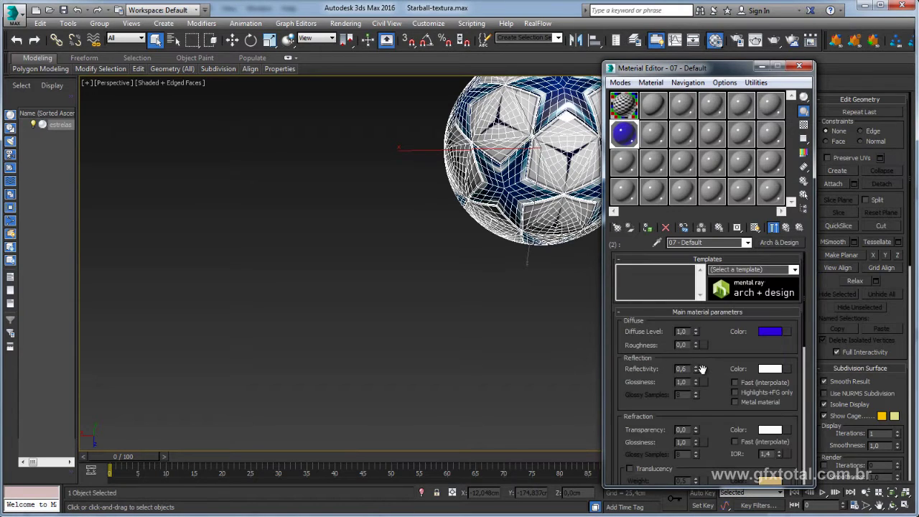
pyautogui.click(770, 331)
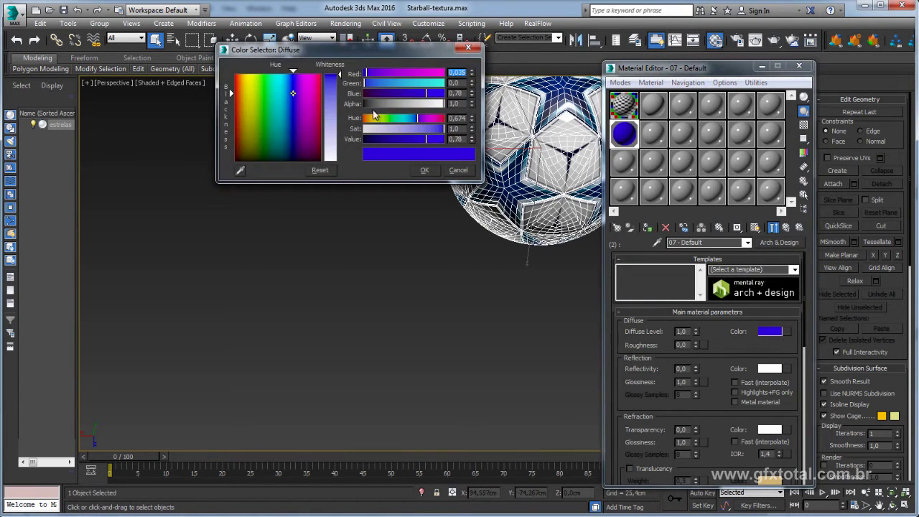
pyautogui.moveTo(420, 106); pyautogui.dragTo(370, 114)
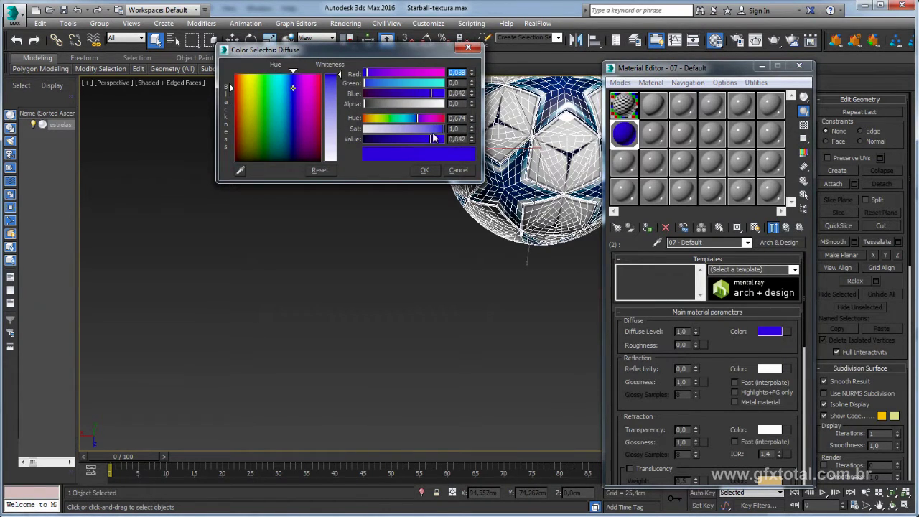
pyautogui.moveTo(434, 128); pyautogui.dragTo(365, 129)
pyautogui.moveTo(427, 138); pyautogui.dragTo(395, 139)
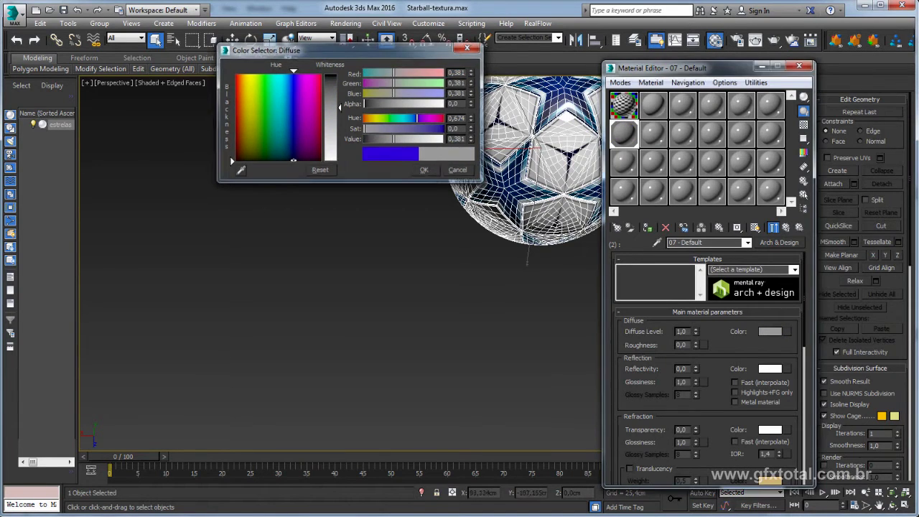
pyautogui.click(424, 170)
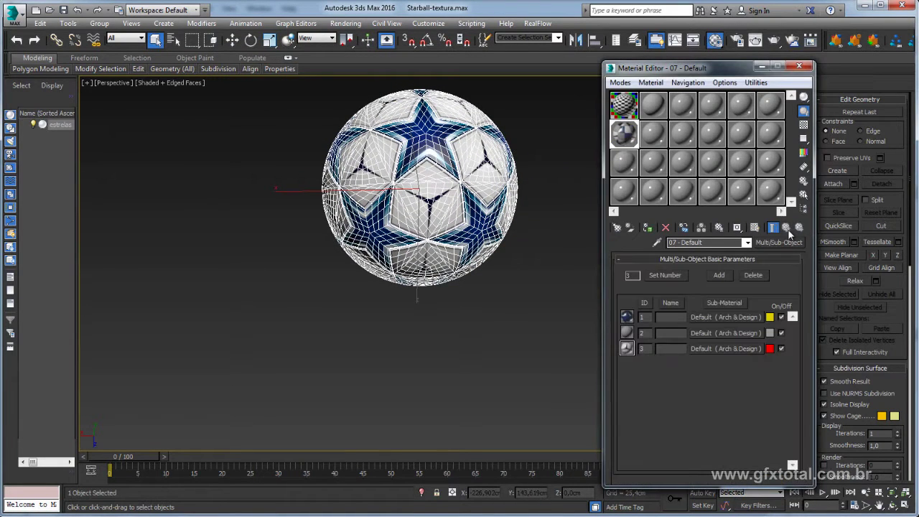
pyautogui.doubleClick(632, 137)
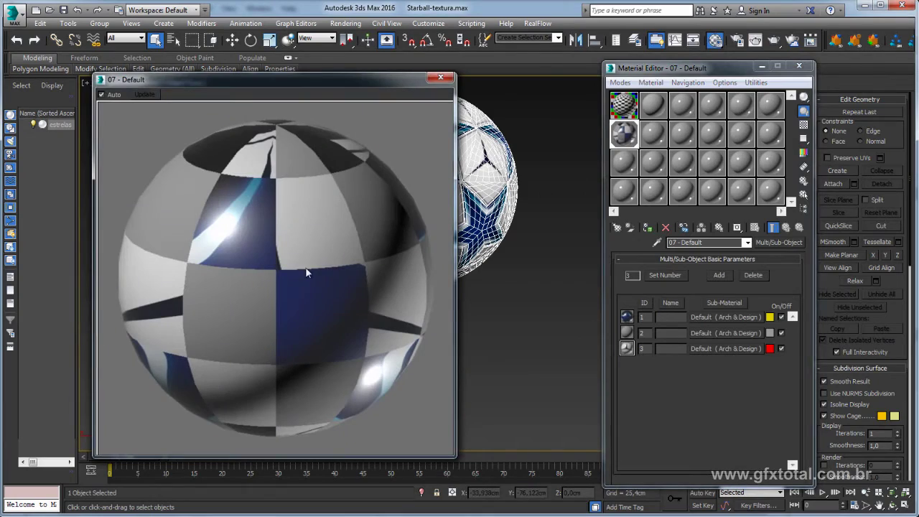
pyautogui.click(441, 77)
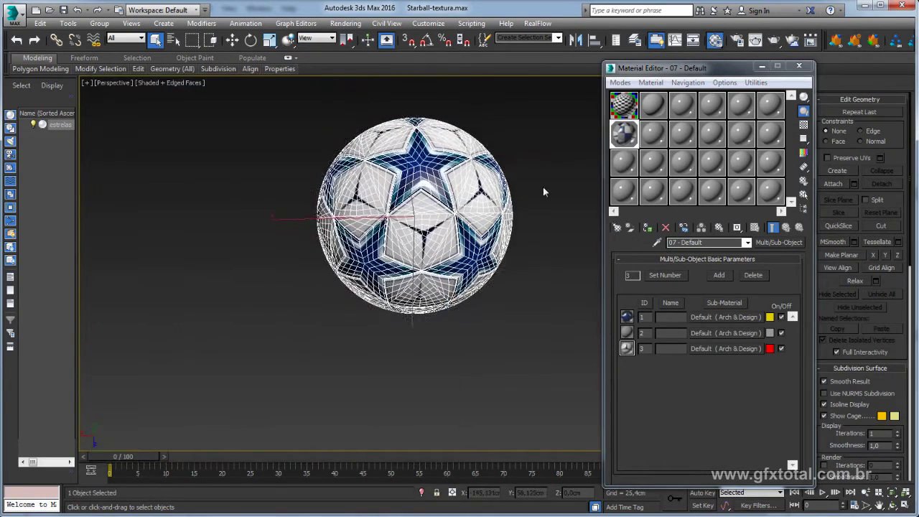
# Close the Material Editor and add a TurboSmooth modifier with increased iterations
pyautogui.press('m')
pyautogui.scroll(3, 515, 191)
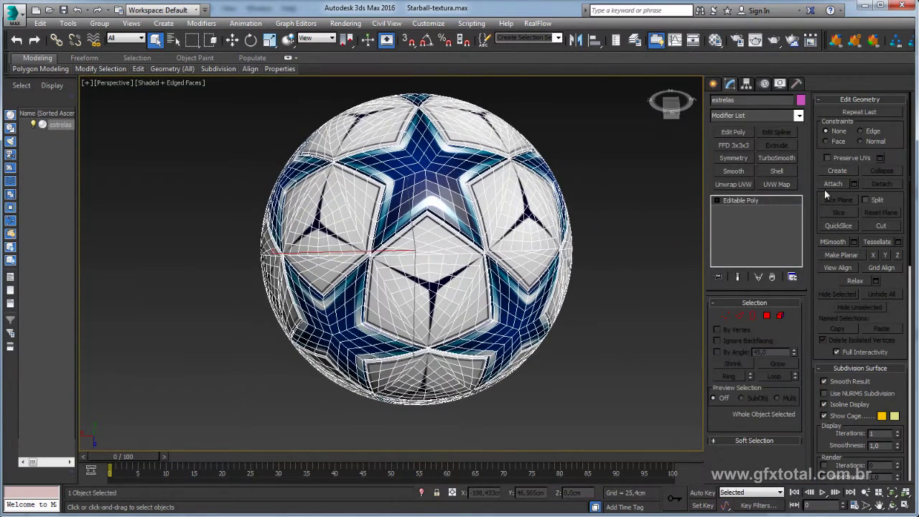
pyautogui.click(777, 157)
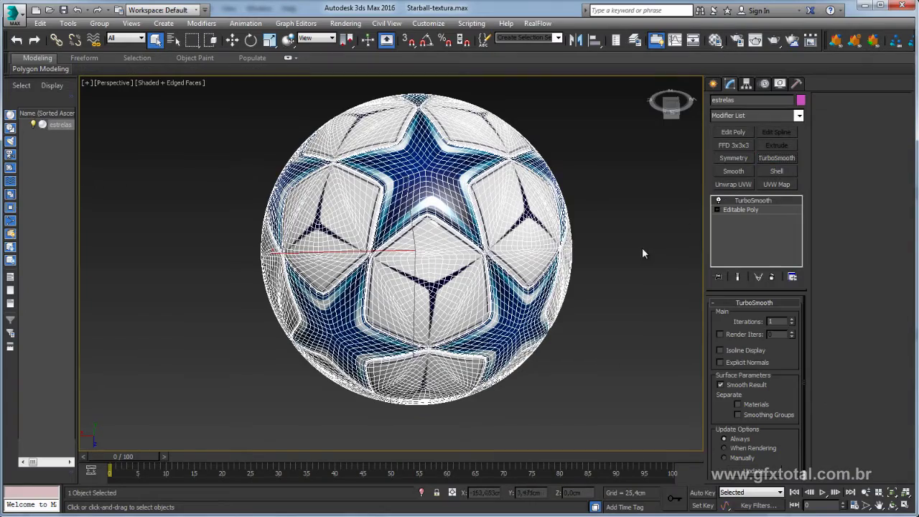
pyautogui.click(793, 319)
# Deselect the ball, hide edged faces with F4, and frame the whole ball
pyautogui.click(653, 293)
pyautogui.moveTo(653, 293); pyautogui.dragTo(578, 307, button='middle')
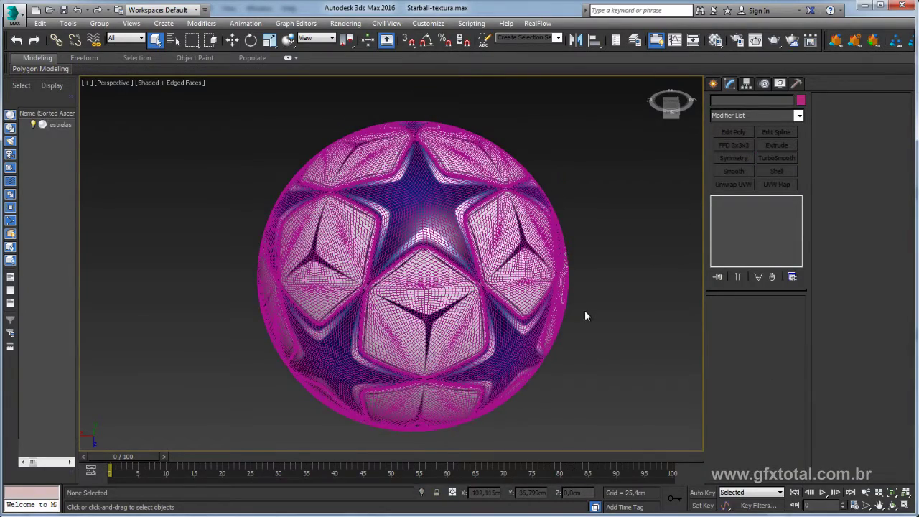
pyautogui.press('F4')
pyautogui.scroll(3, 586, 325)
pyautogui.scroll(3, 579, 316)
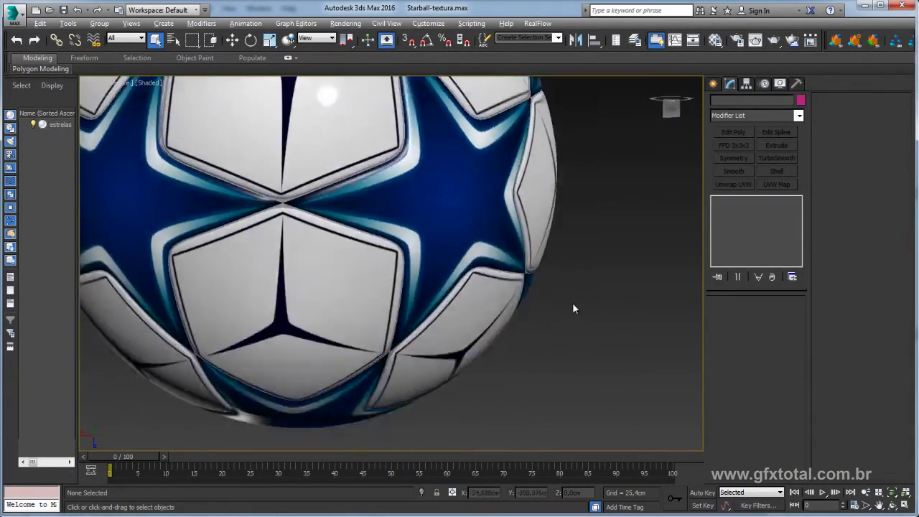
pyautogui.keyDown('alt'); pyautogui.moveTo(574, 309); pyautogui.dragTo(513, 237, button='middle'); pyautogui.keyUp('alt')
pyautogui.press('z')
pyautogui.moveTo(669, 104); pyautogui.dragTo(673, 97)
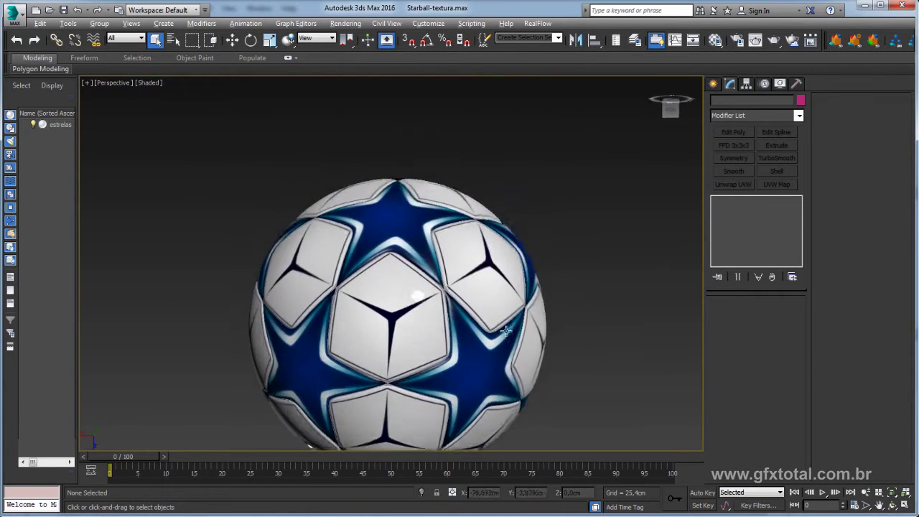
# Render a test image of the ball, close it, and switch to the reference photo
pyautogui.click(771, 41)
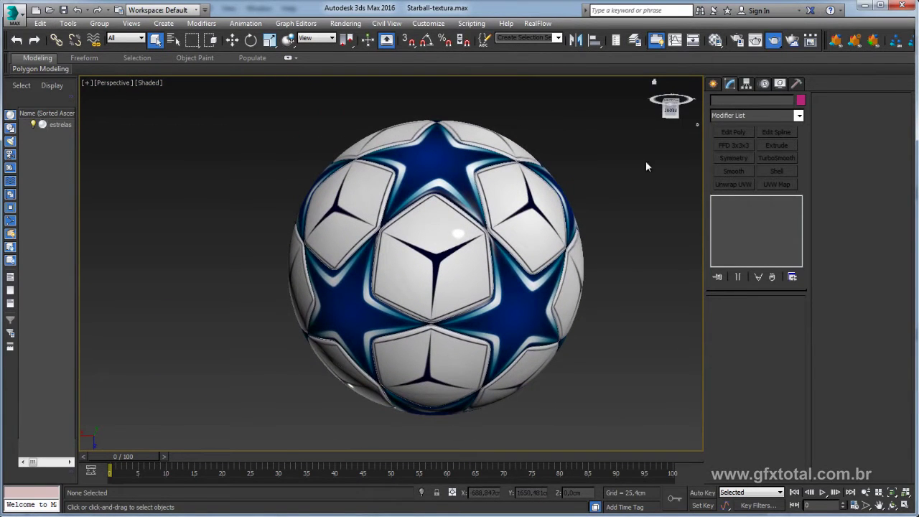
pyautogui.moveTo(216, 70); pyautogui.dragTo(276, 66)
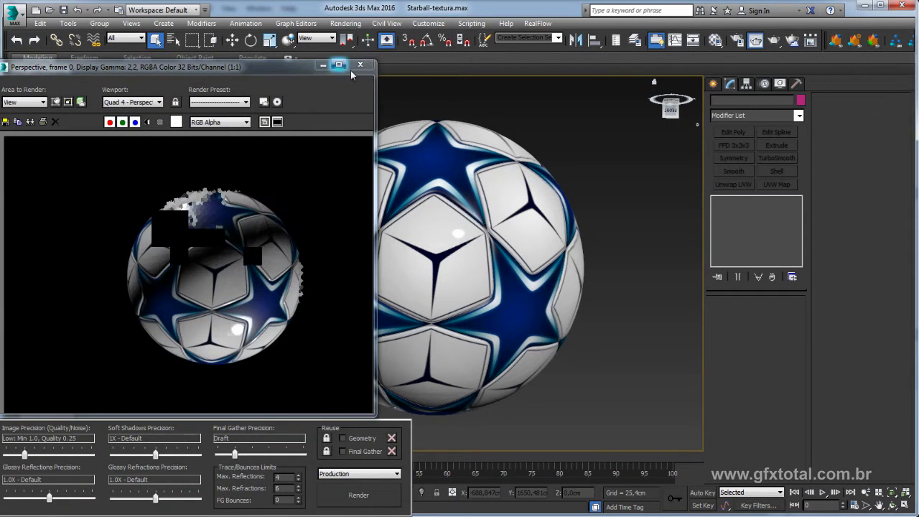
pyautogui.click(360, 64)
pyautogui.scroll(4, 454, 223)
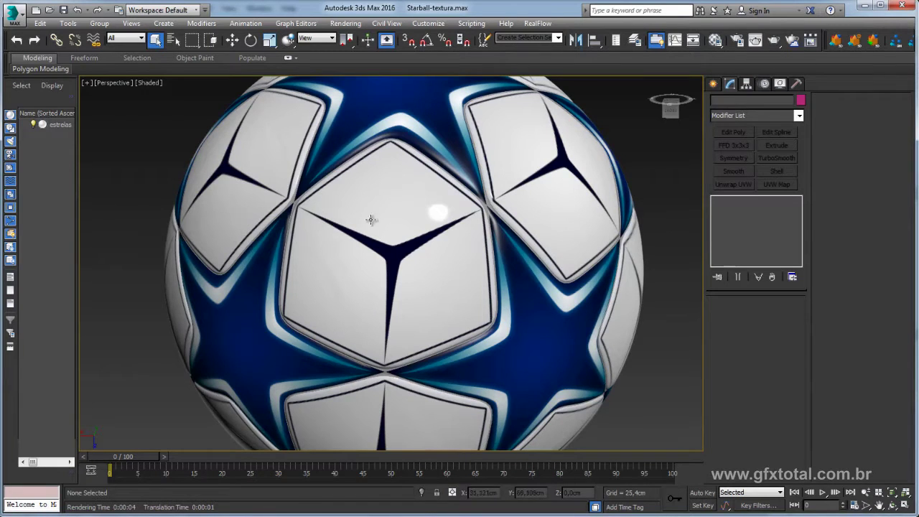
pyautogui.moveTo(402, 309); pyautogui.dragTo(389, 292, button='middle')
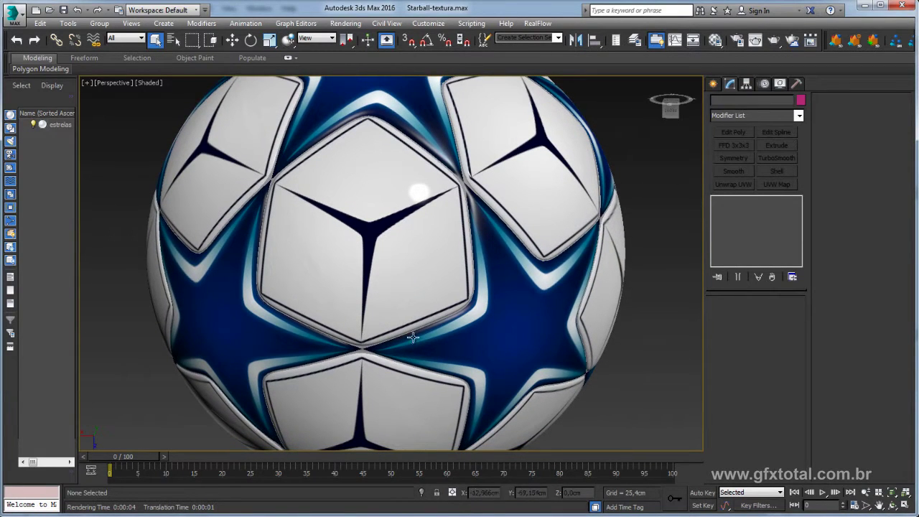
pyautogui.hotkey('alt', 'Tab')
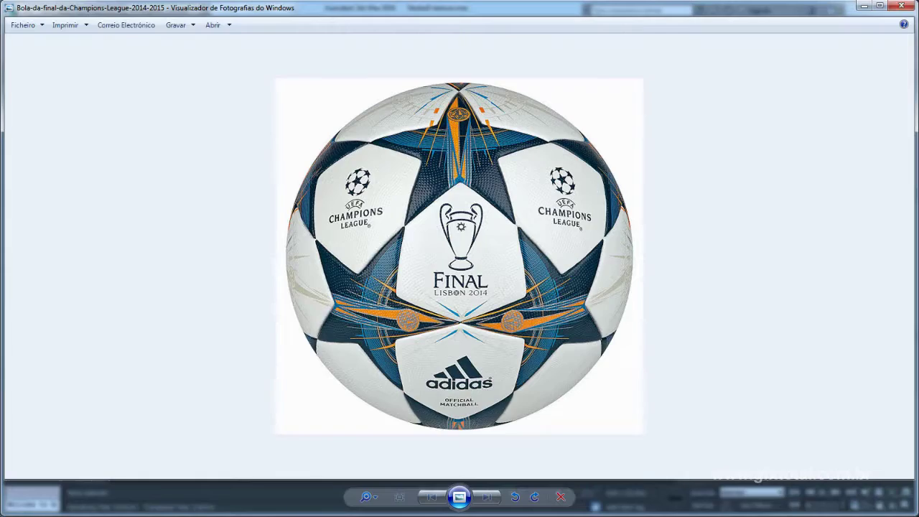
# Zoom into the reference ball's dotted star surface, pan to the top point, then zoom out
pyautogui.scroll(2, 443, 183)
pyautogui.scroll(1, 443, 183)
pyautogui.moveTo(443, 184); pyautogui.dragTo(402, 266)
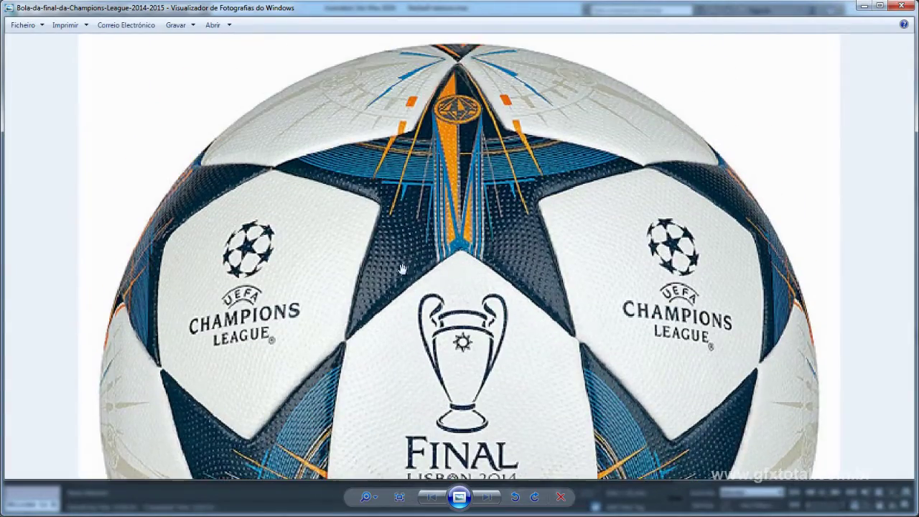
pyautogui.scroll(3, 392, 263)
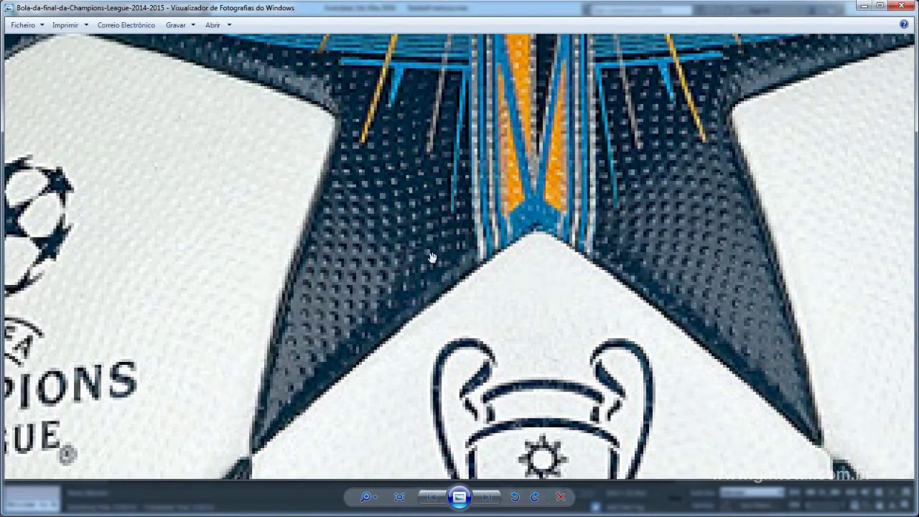
pyautogui.scroll(-3, 431, 259)
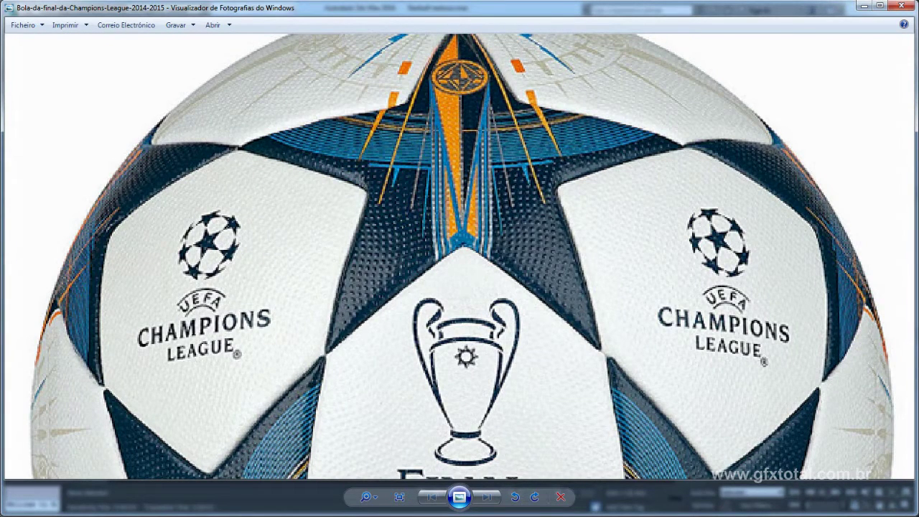
# Bring up sub-material 1 with an enlarged preview on a checker background
pyautogui.scroll(-5, 491, 352)
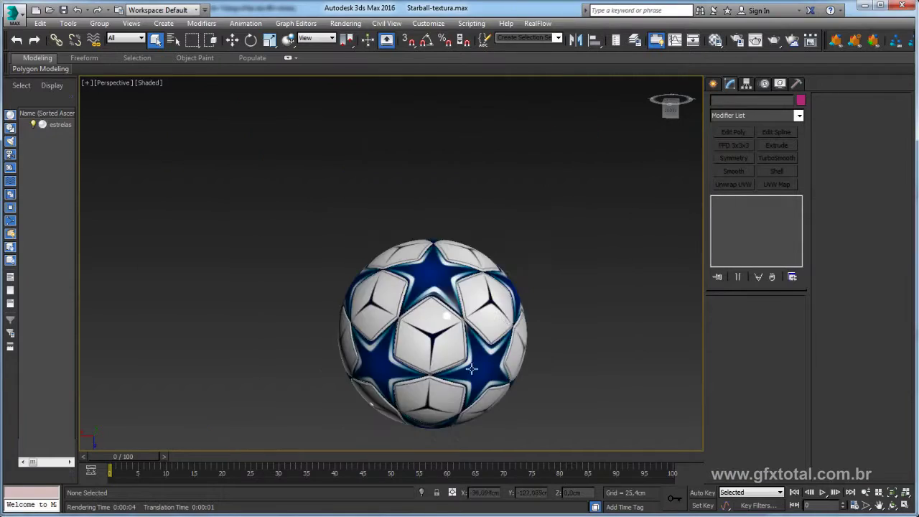
pyautogui.scroll(4, 492, 351)
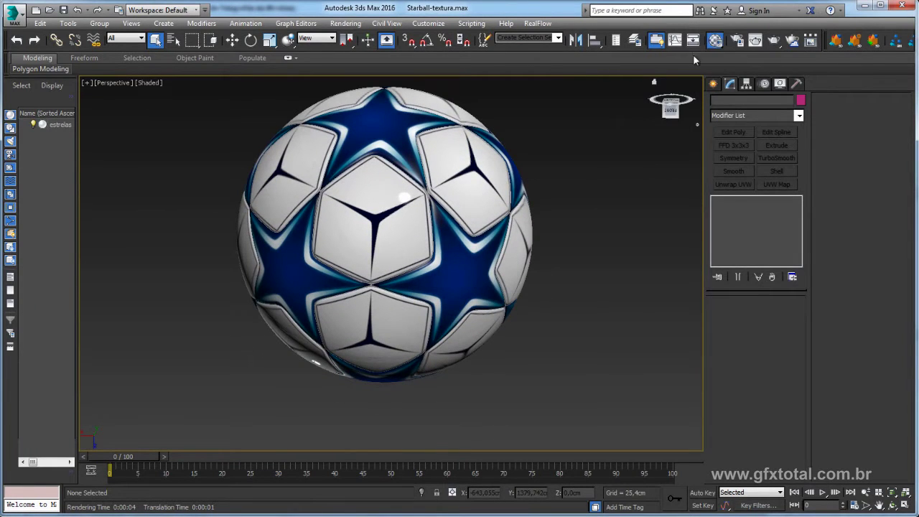
pyautogui.press('m')
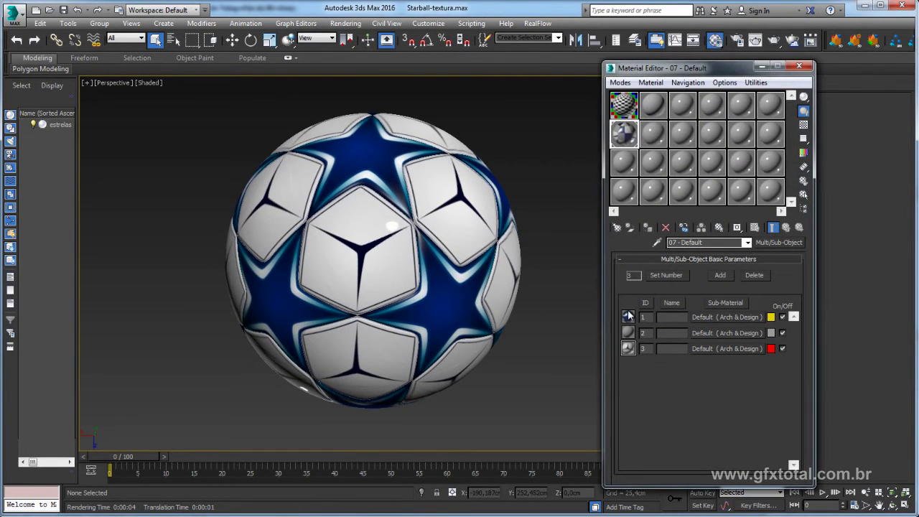
pyautogui.click(711, 318)
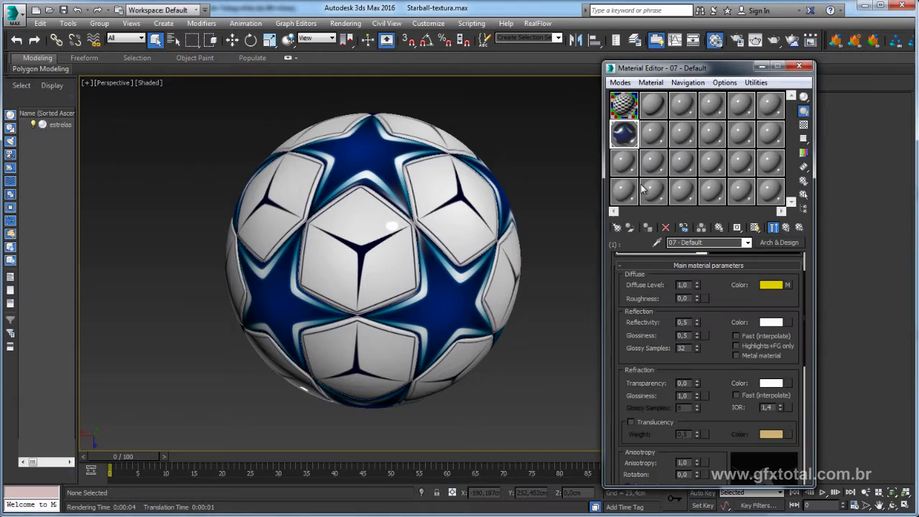
pyautogui.doubleClick(625, 132)
pyautogui.click(805, 125)
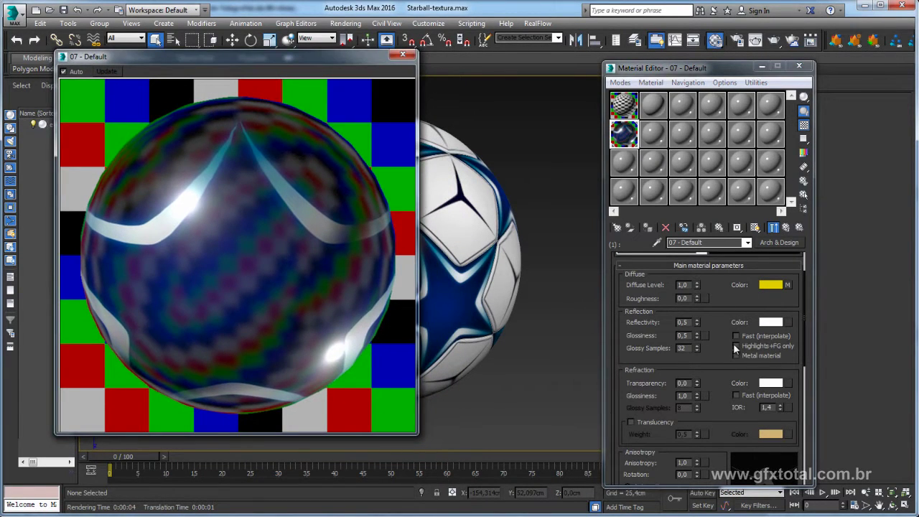
# Scroll to Special Purpose Maps and choose a map for the Bump channel
pyautogui.scroll(-3, 734, 344)
pyautogui.scroll(-8, 743, 302)
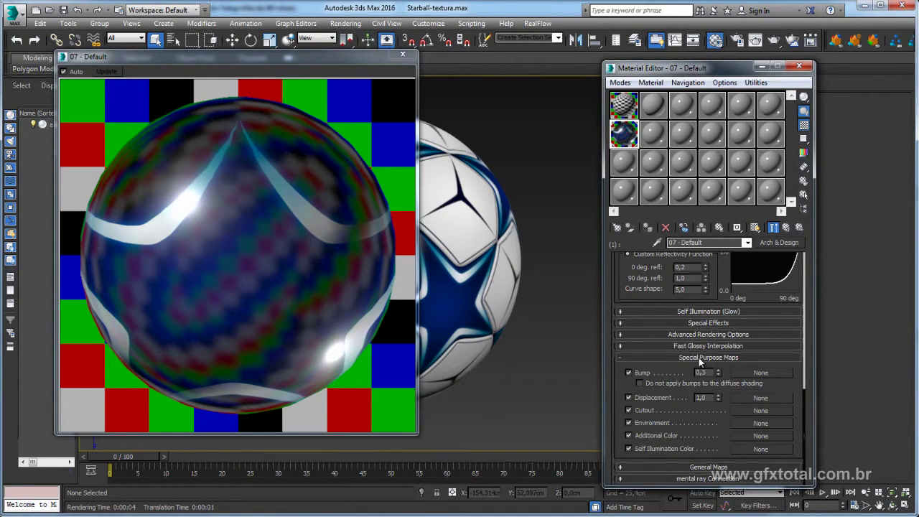
pyautogui.click(760, 374)
# Load bump.jpg as a Bitmap in the bump slot
pyautogui.doubleClick(593, 153)
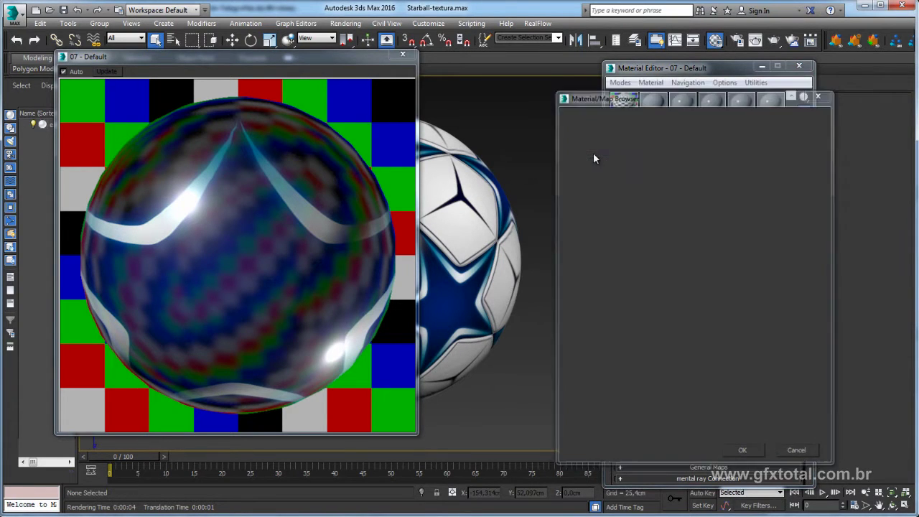
pyautogui.click(130, 124)
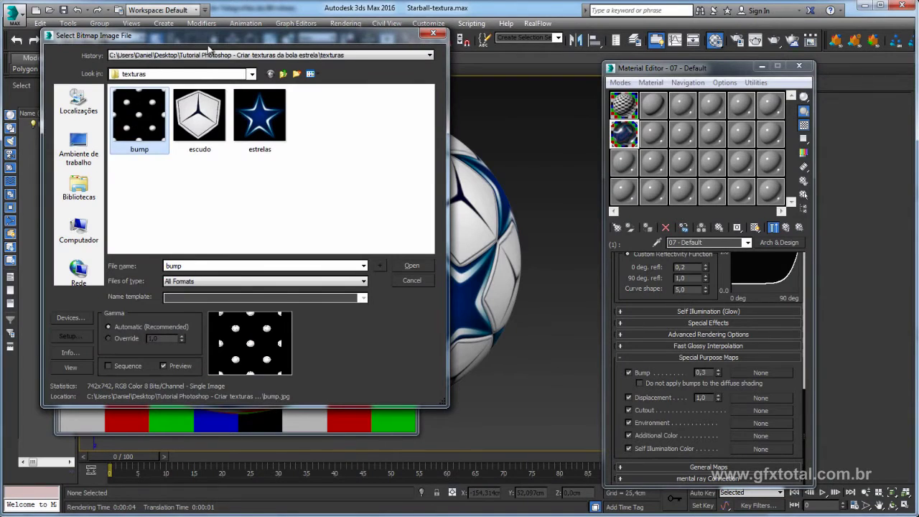
pyautogui.moveTo(206, 41); pyautogui.dragTo(304, 82)
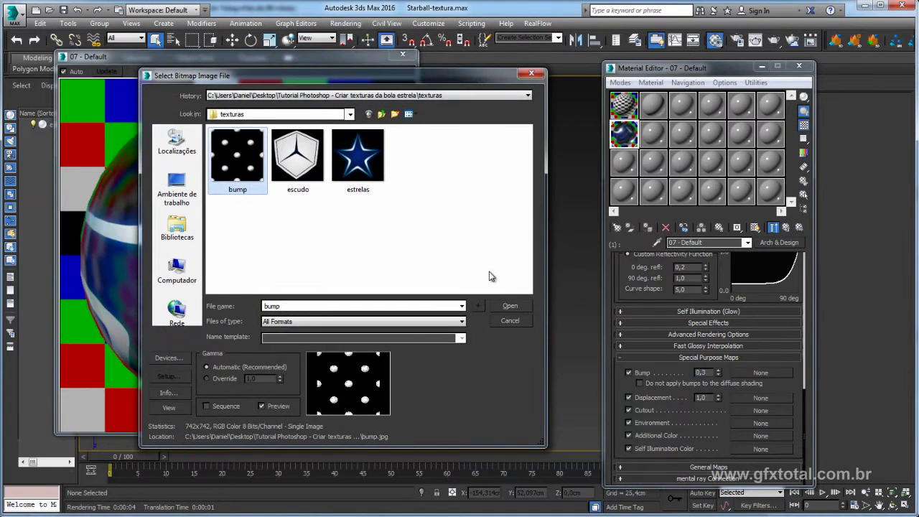
pyautogui.click(510, 307)
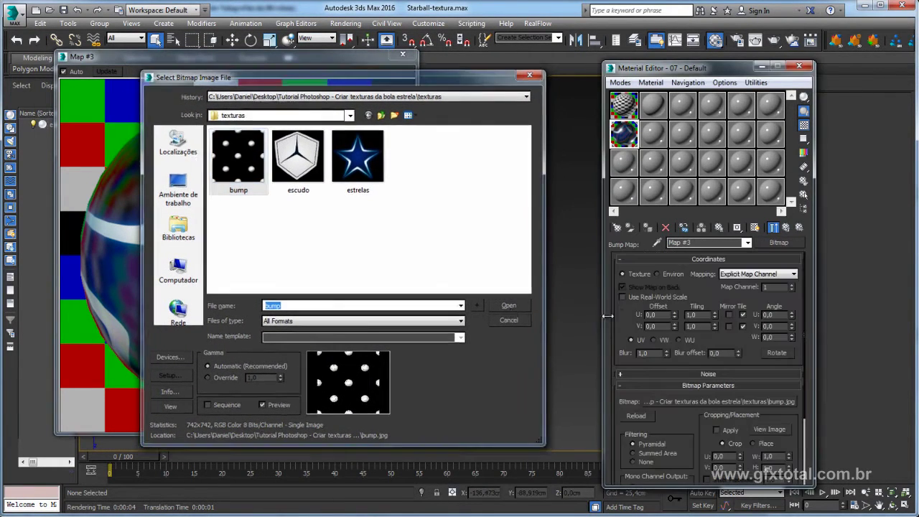
# Preview the bump.jpg dot pattern full size, then close the preview
pyautogui.click(761, 428)
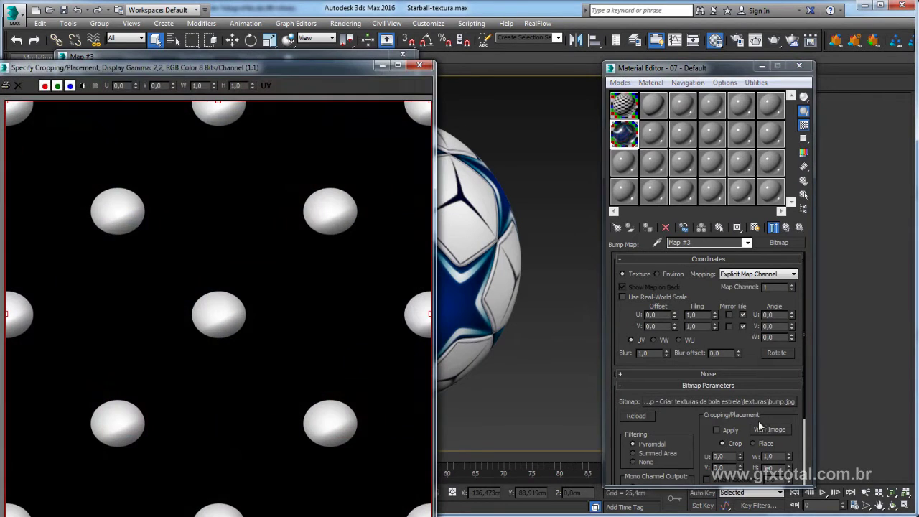
pyautogui.moveTo(269, 67); pyautogui.dragTo(472, 33)
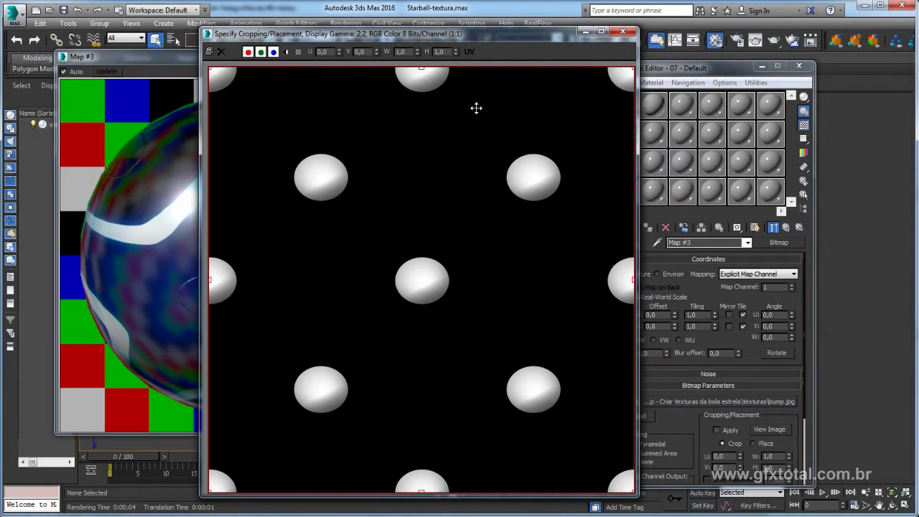
pyautogui.moveTo(531, 33)
pyautogui.mouseDown()
pyautogui.moveTo(669, 50)
pyautogui.moveTo(776, 38)
pyautogui.mouseUp()
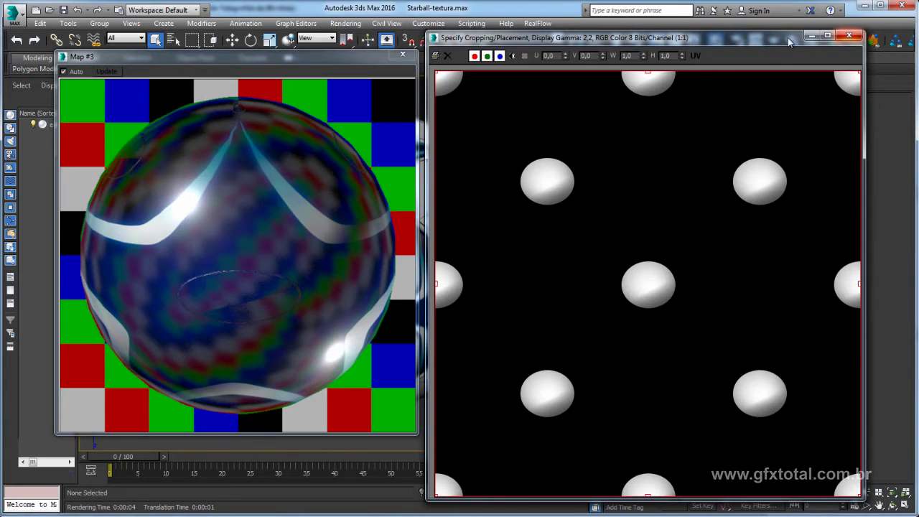
pyautogui.moveTo(788, 38); pyautogui.dragTo(544, 67)
pyautogui.click(608, 68)
# Close the render window and show the bump map shaded on the ball in the viewport
pyautogui.click(403, 55)
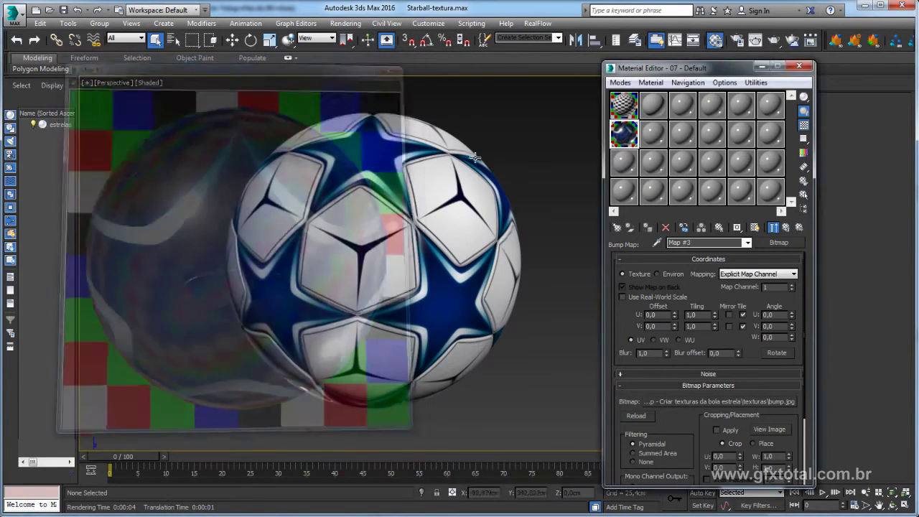
pyautogui.click(754, 228)
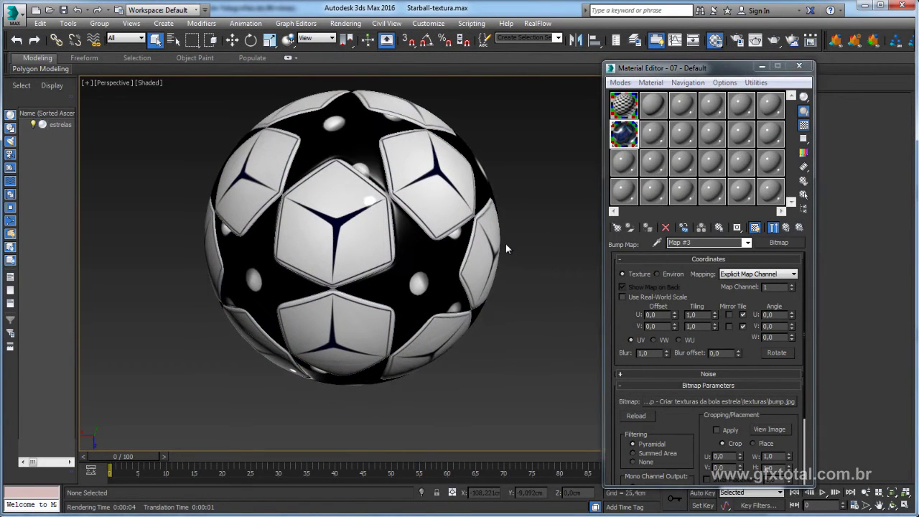
pyautogui.scroll(5, 344, 242)
pyautogui.moveTo(344, 242)
pyautogui.keyDown('alt'); pyautogui.mouseDown(button='middle')
pyautogui.moveTo(263, 226)
pyautogui.moveTo(158, 185)
pyautogui.moveTo(446, 252)
pyautogui.mouseUp(button='middle'); pyautogui.keyUp('alt')
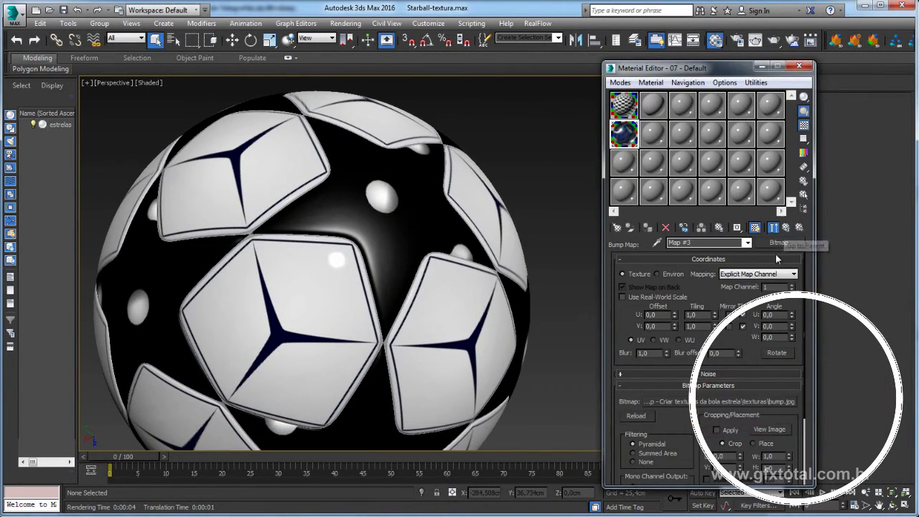
pyautogui.scroll(-4, 350, 292)
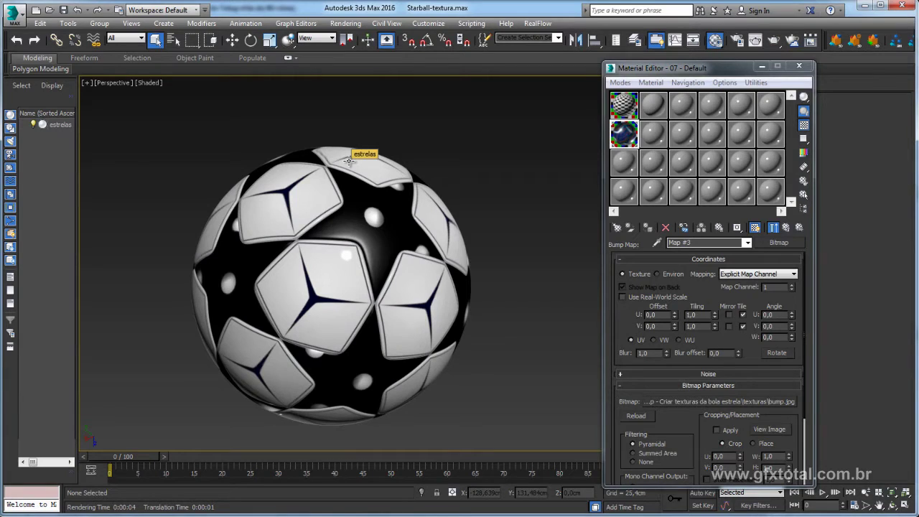
# Set the bump map's tiling to 10 in U and V
pyautogui.click(708, 314)
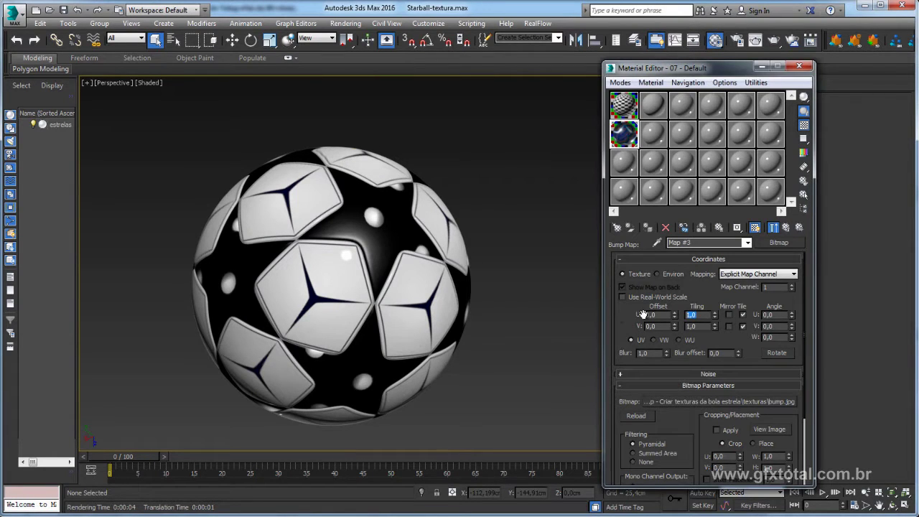
pyautogui.write('10')
pyautogui.press('Tab')
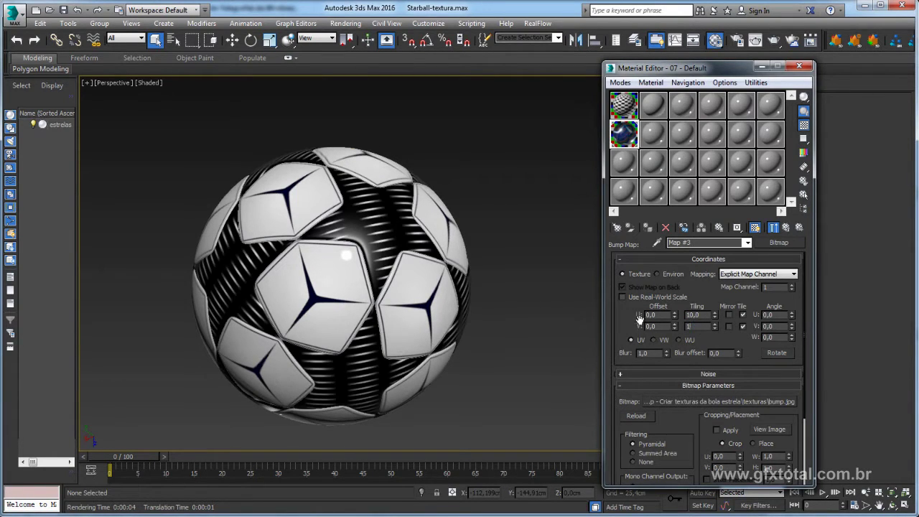
pyautogui.write('10')
pyautogui.press('Return')
pyautogui.scroll(5, 397, 229)
pyautogui.moveTo(398, 229); pyautogui.dragTo(411, 301, button='middle')
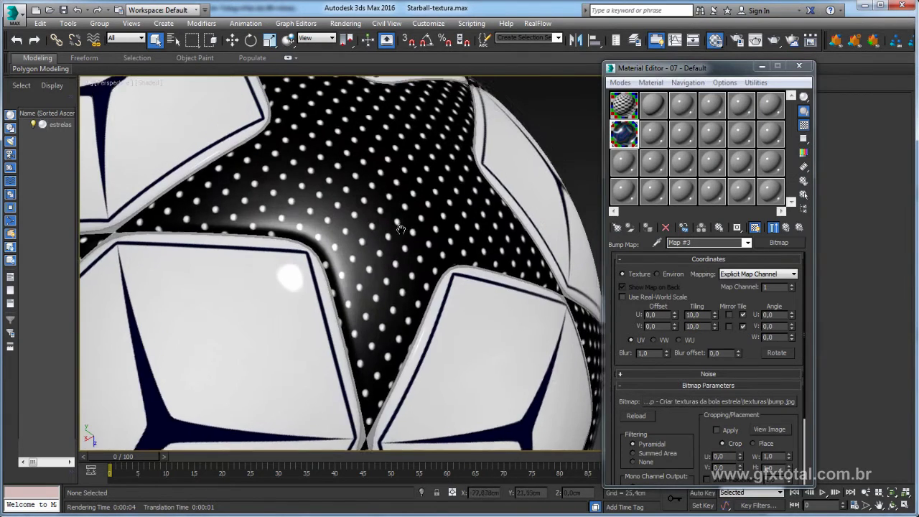
pyautogui.moveTo(412, 287); pyautogui.dragTo(437, 271, button='middle')
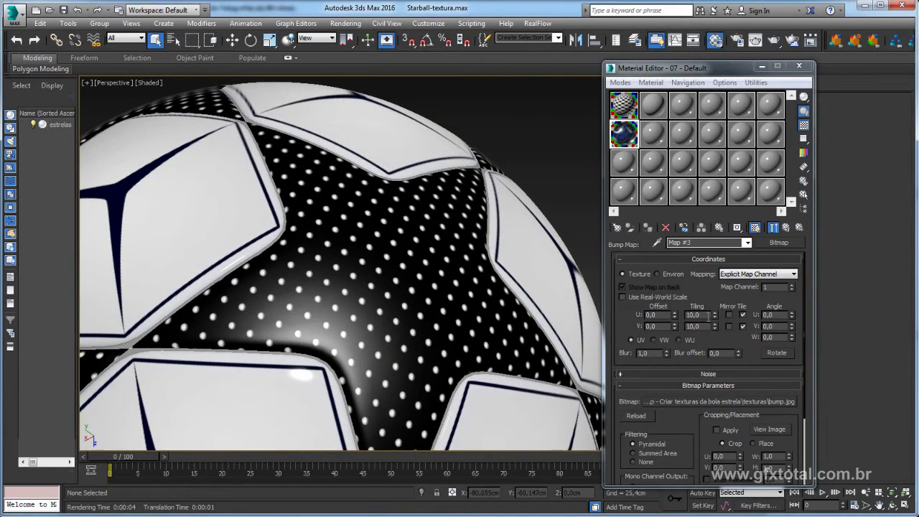
# Increase the bump map's U and V tiling to 15
pyautogui.doubleClick(709, 315)
pyautogui.write('15')
pyautogui.press('Tab')
pyautogui.write('15')
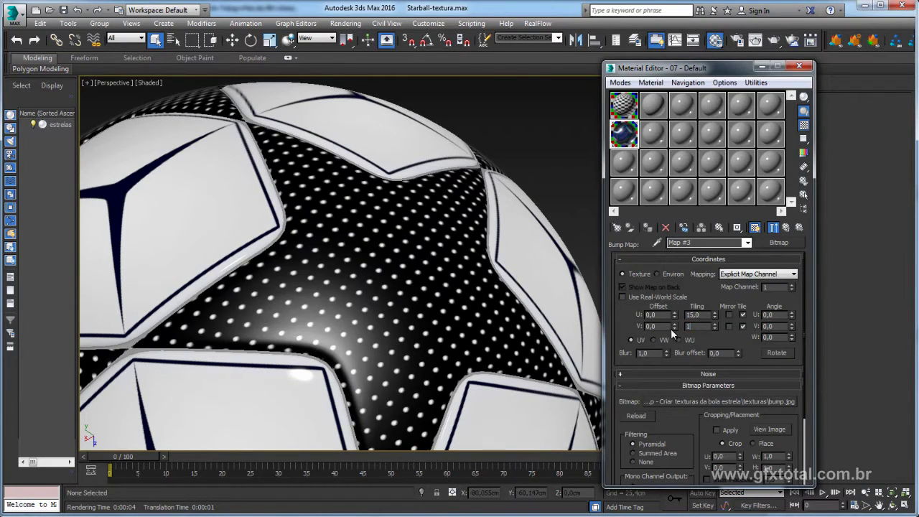
pyautogui.press('Return')
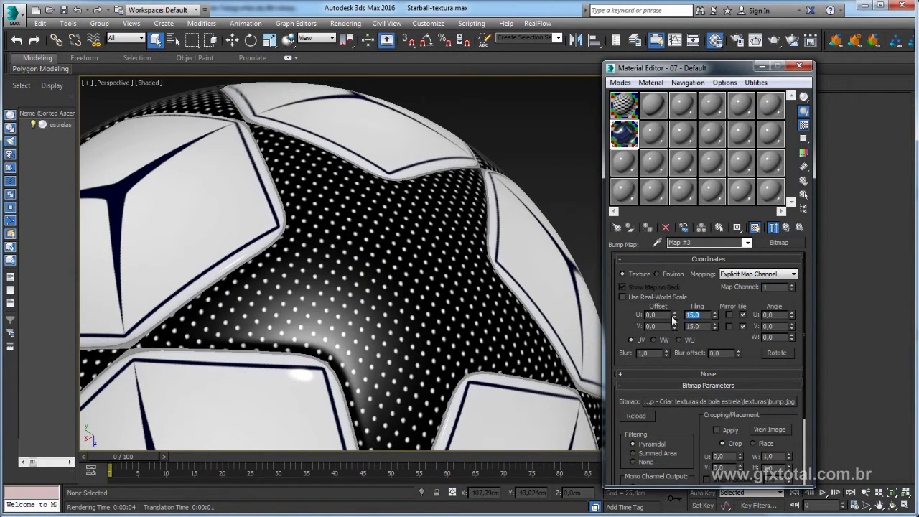
pyautogui.write('20')
# Settle on 20 tiling in U and V, then return to the parent material
pyautogui.press('Tab')
pyautogui.write('20')
pyautogui.press('Return')
pyautogui.moveTo(460, 323)
pyautogui.keyDown('alt'); pyautogui.mouseDown(button='middle')
pyautogui.moveTo(451, 290)
pyautogui.moveTo(452, 324)
pyautogui.moveTo(448, 314)
pyautogui.mouseUp(button='middle'); pyautogui.keyUp('alt')
pyautogui.scroll(-4, 448, 314)
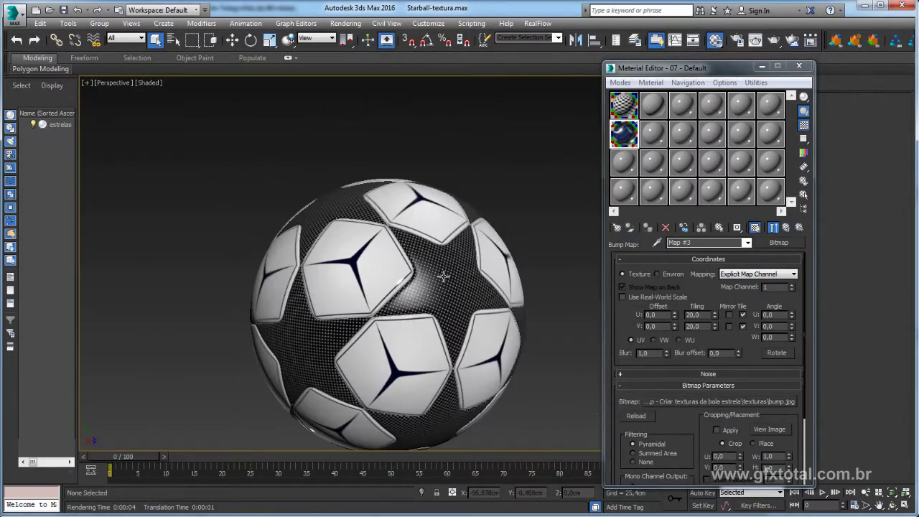
pyautogui.scroll(-2, 435, 227)
pyautogui.moveTo(435, 227); pyautogui.dragTo(428, 195, button='middle')
pyautogui.click(787, 228)
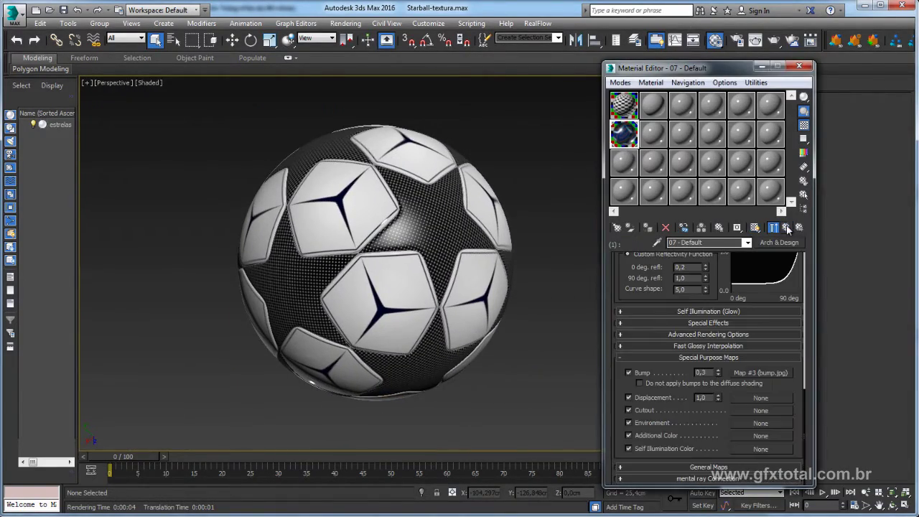
# Copy the star's bump.jpg map and paste it as an instance into sub-material 3's Bump slot
pyautogui.rightClick(756, 371)
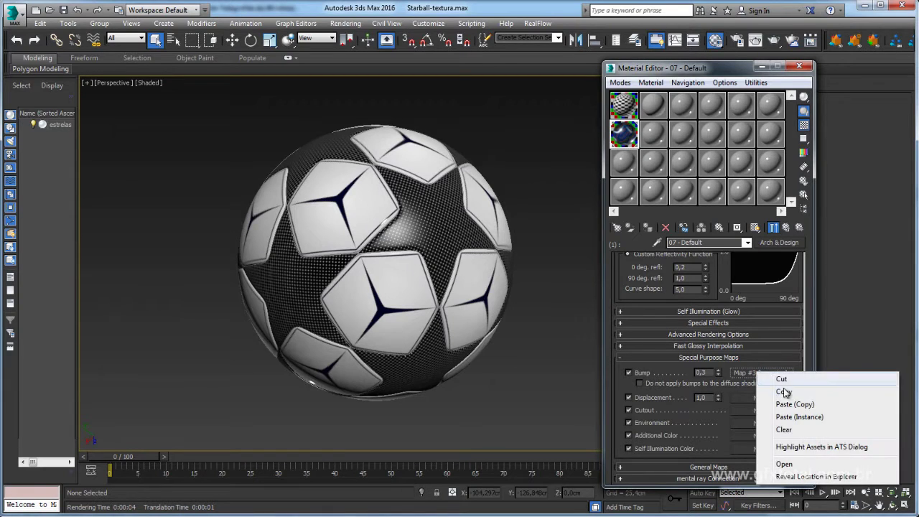
pyautogui.click(783, 390)
pyautogui.click(787, 228)
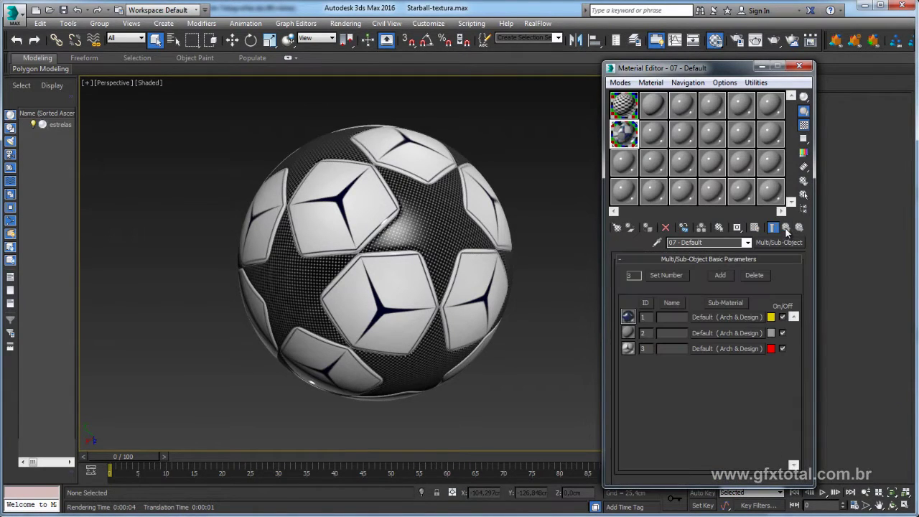
pyautogui.click(722, 348)
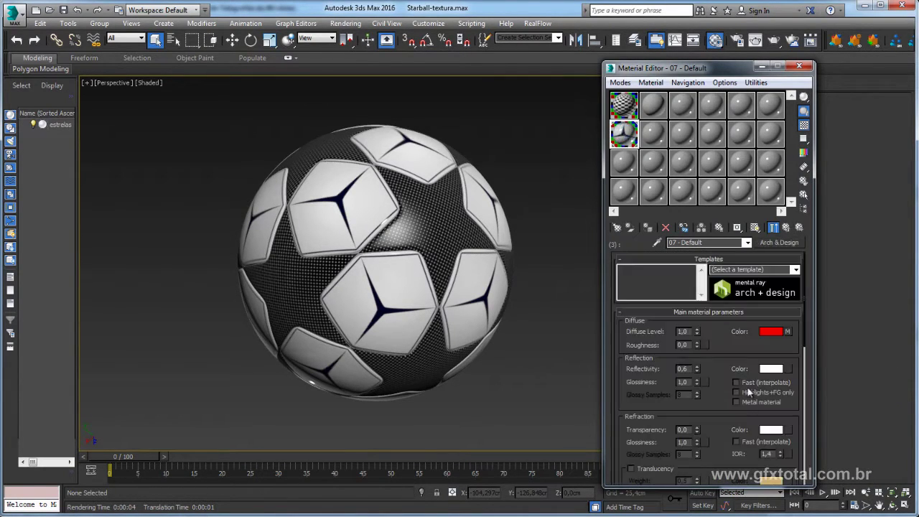
pyautogui.scroll(-5, 718, 421)
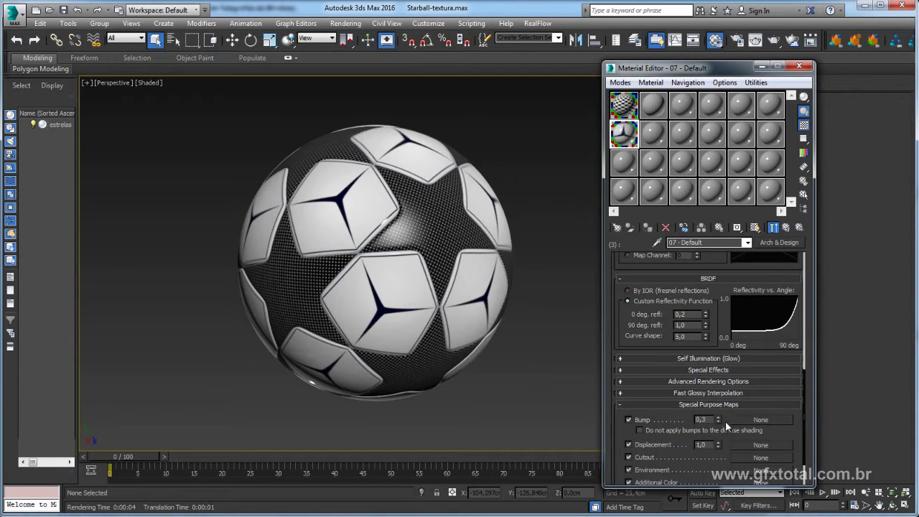
pyautogui.scroll(-2, 791, 329)
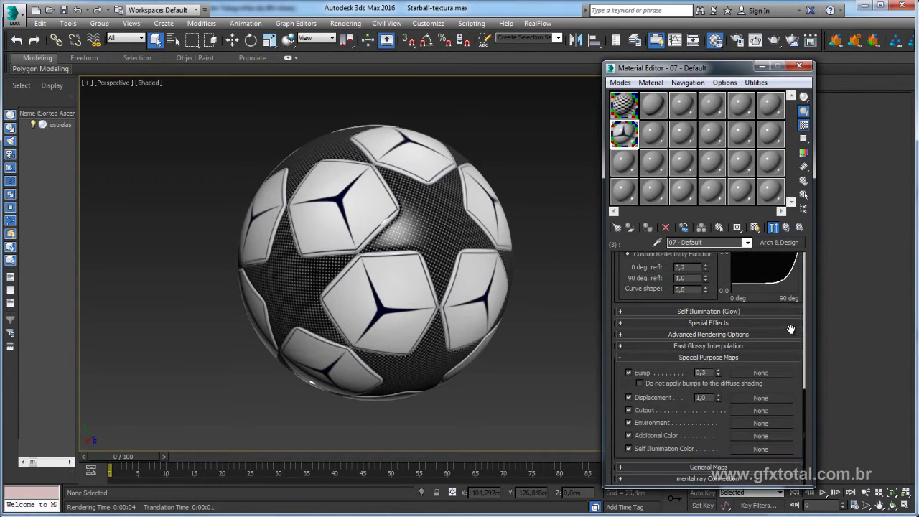
pyautogui.rightClick(752, 370)
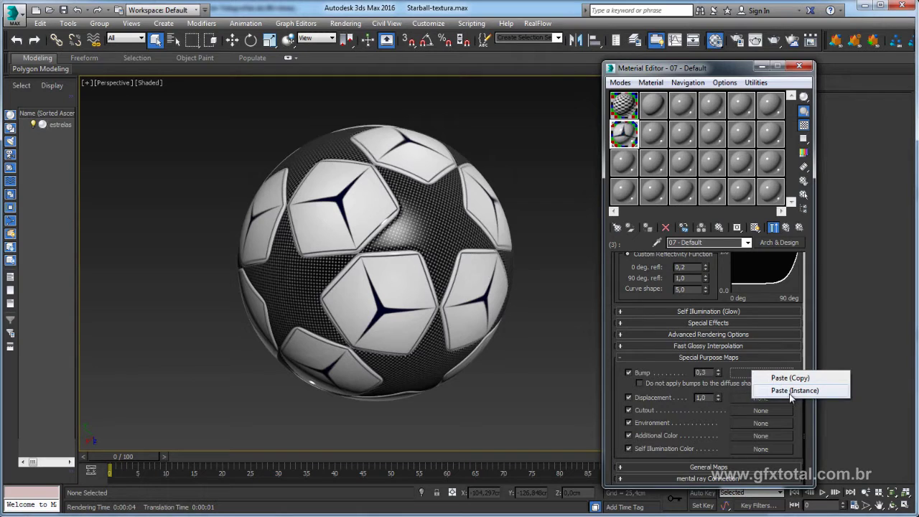
pyautogui.click(791, 392)
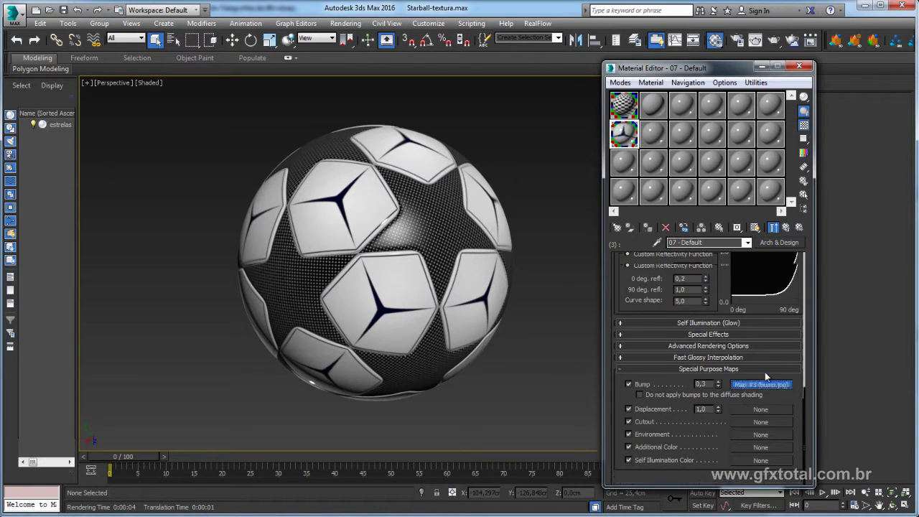
pyautogui.click(763, 384)
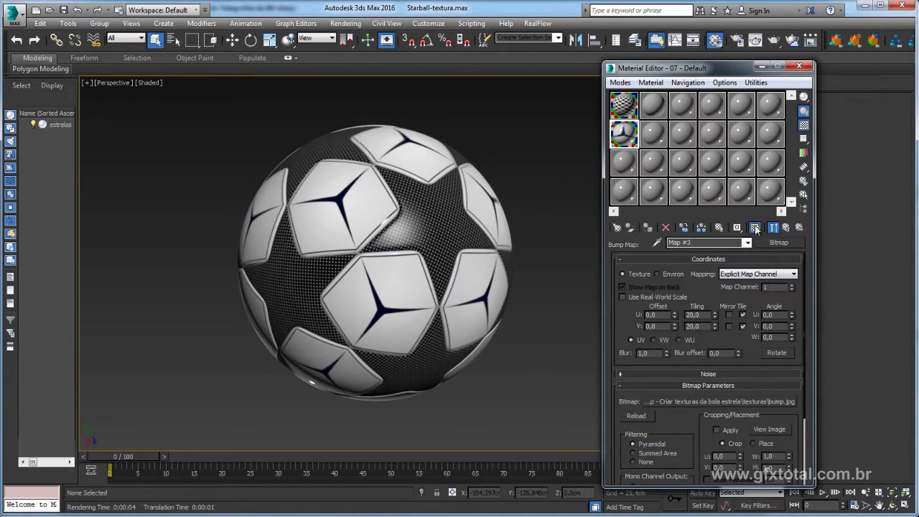
pyautogui.click(756, 228)
# Orbit around the ball to inspect the bump dots
pyautogui.scroll(5, 431, 281)
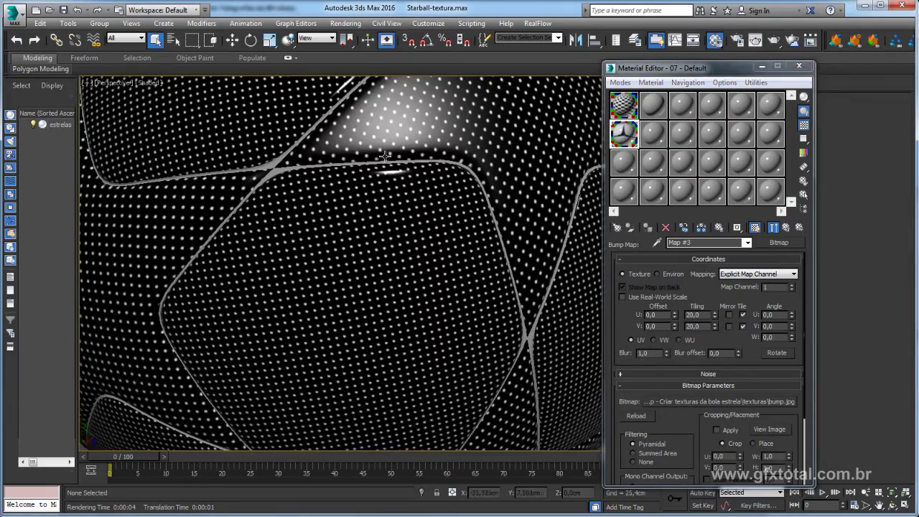
pyautogui.keyDown('alt'); pyautogui.moveTo(259, 170); pyautogui.dragTo(304, 322, button='middle'); pyautogui.keyUp('alt')
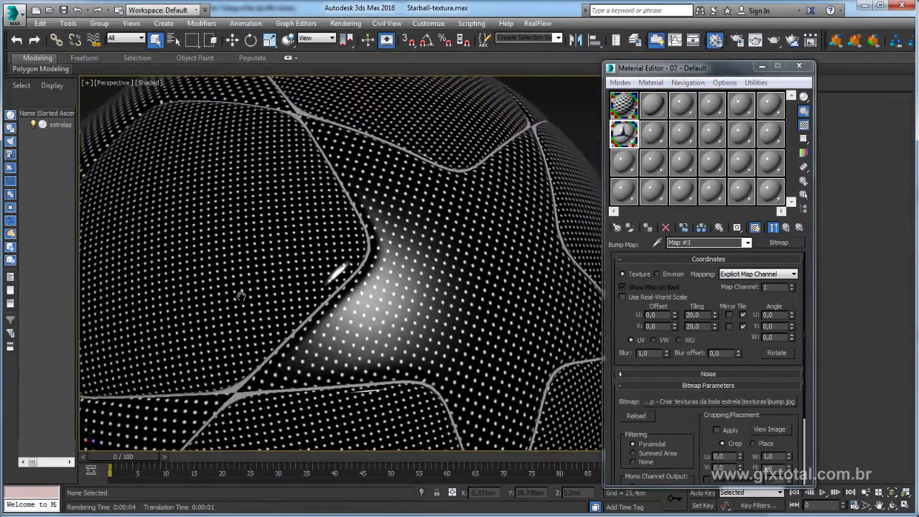
pyautogui.scroll(-5, 327, 289)
pyautogui.keyDown('alt'); pyautogui.moveTo(328, 289); pyautogui.dragTo(402, 270, button='middle'); pyautogui.keyUp('alt')
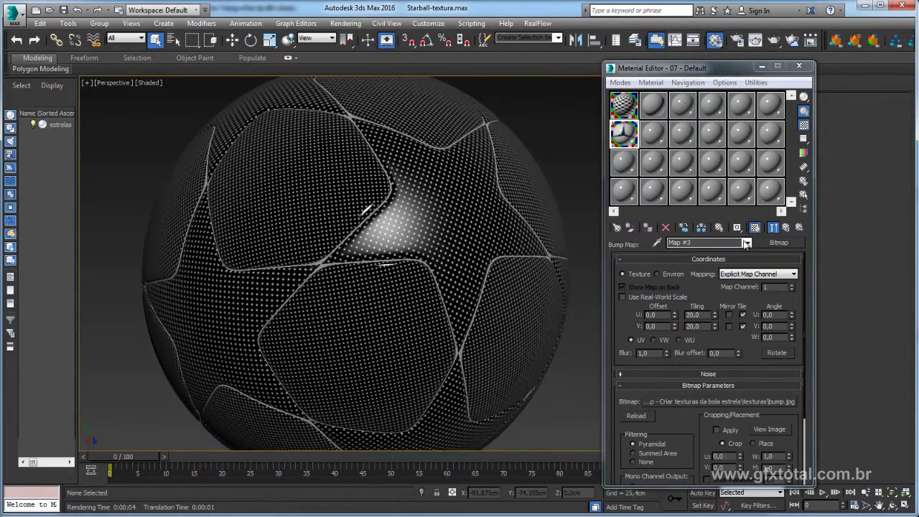
# Step through sub-materials 1 and 3, showing each on the ball, back to the multi-material
pyautogui.click(767, 229)
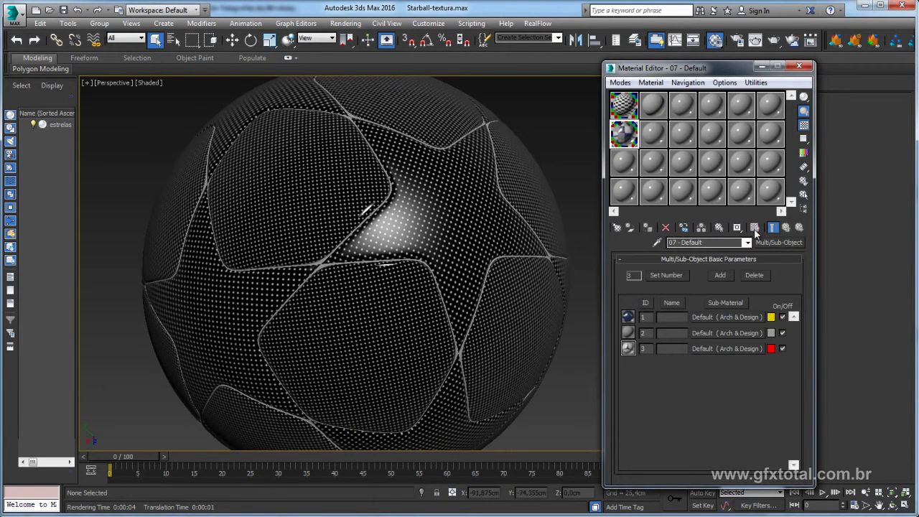
pyautogui.click(717, 319)
pyautogui.click(755, 228)
pyautogui.click(786, 228)
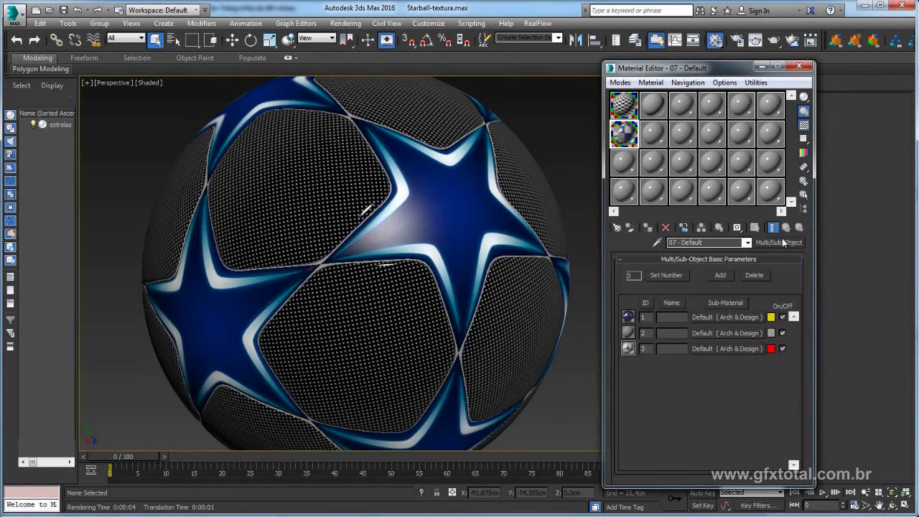
pyautogui.click(710, 349)
pyautogui.click(763, 228)
pyautogui.click(786, 228)
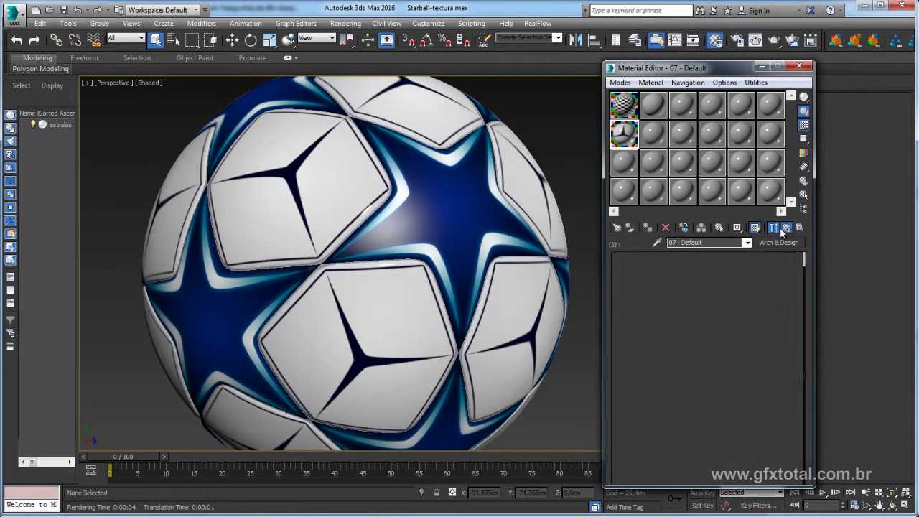
# Turn on safe frames, zoom and pan onto one star, and close the Material Editor
pyautogui.moveTo(567, 288)
pyautogui.keyDown('alt'); pyautogui.mouseDown(button='middle')
pyautogui.moveTo(525, 244)
pyautogui.moveTo(500, 246)
pyautogui.mouseUp(button='middle'); pyautogui.keyUp('alt')
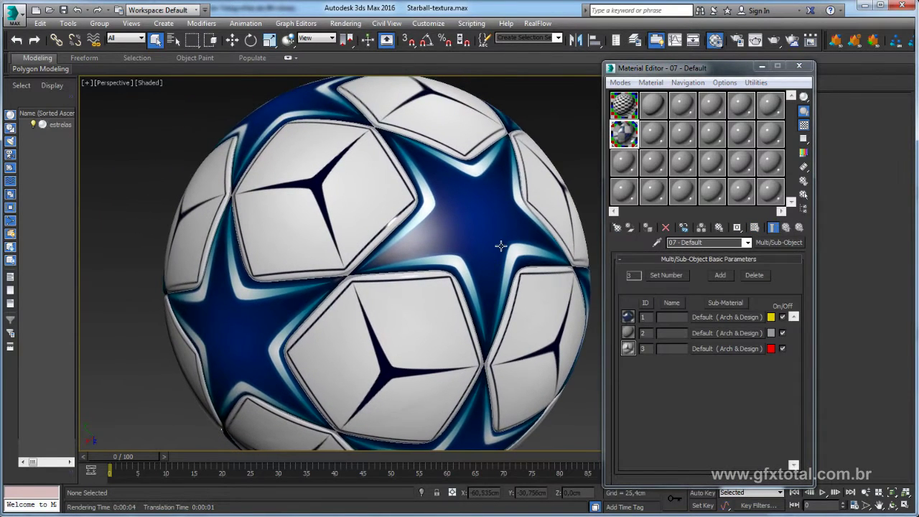
pyautogui.hotkey('shift', 'f')
pyautogui.scroll(5, 462, 250)
pyautogui.scroll(3, 454, 240)
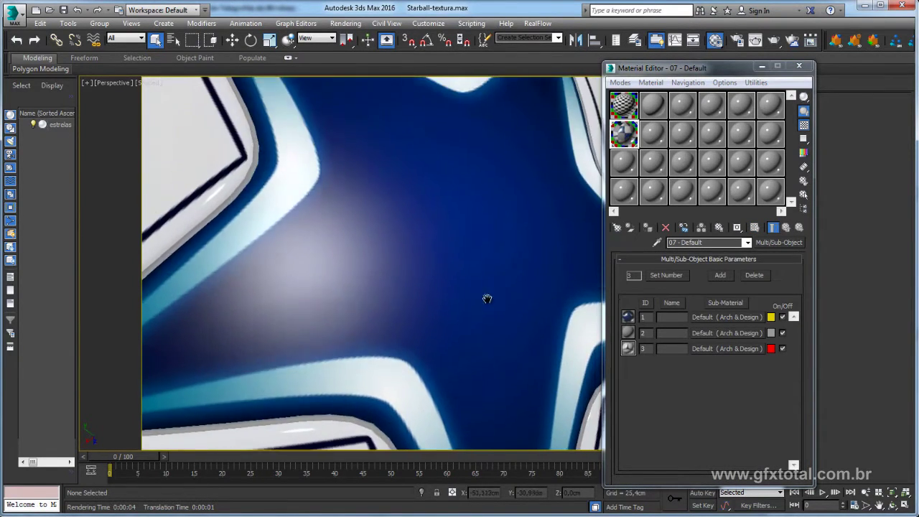
pyautogui.scroll(3, 486, 299)
pyautogui.keyDown('alt'); pyautogui.moveTo(492, 294); pyautogui.dragTo(662, 192, button='middle'); pyautogui.keyUp('alt')
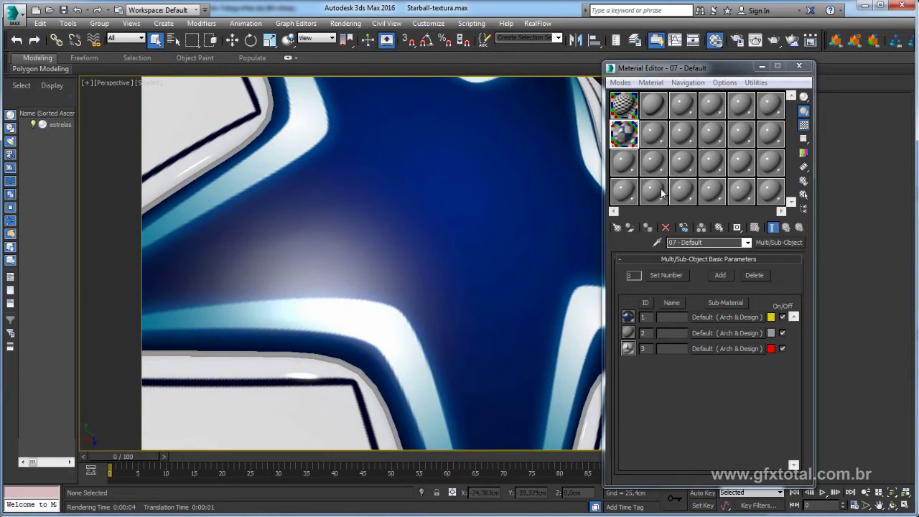
pyautogui.click(762, 66)
# Render the star close-up and check sub-material 2's bump amount
pyautogui.click(775, 40)
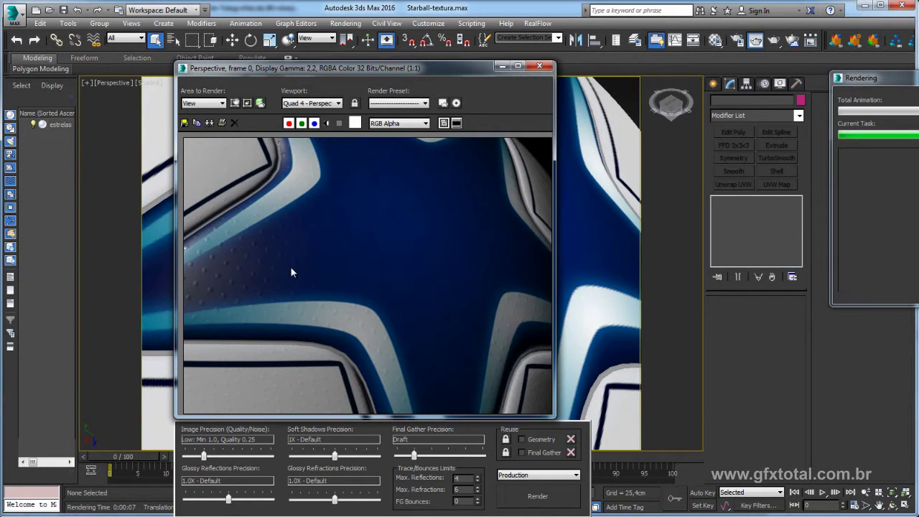
pyautogui.click(715, 39)
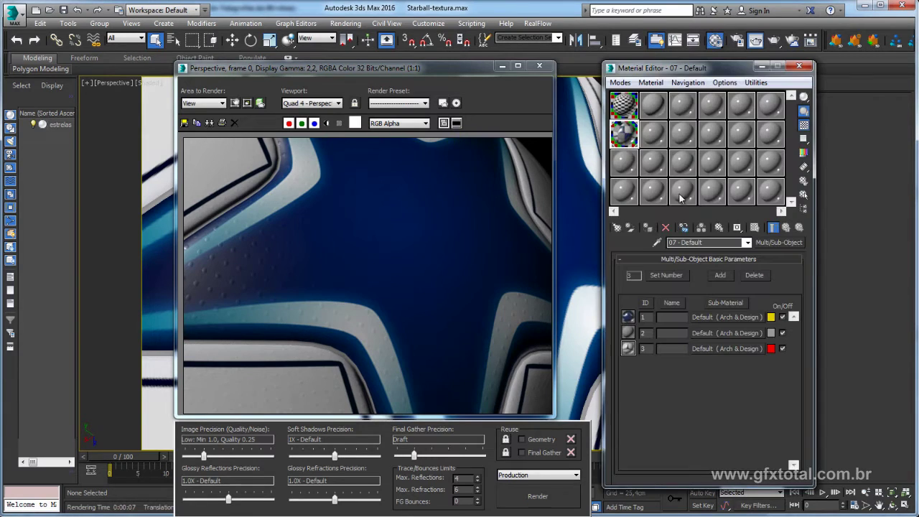
pyautogui.click(695, 329)
pyautogui.scroll(-10, 747, 388)
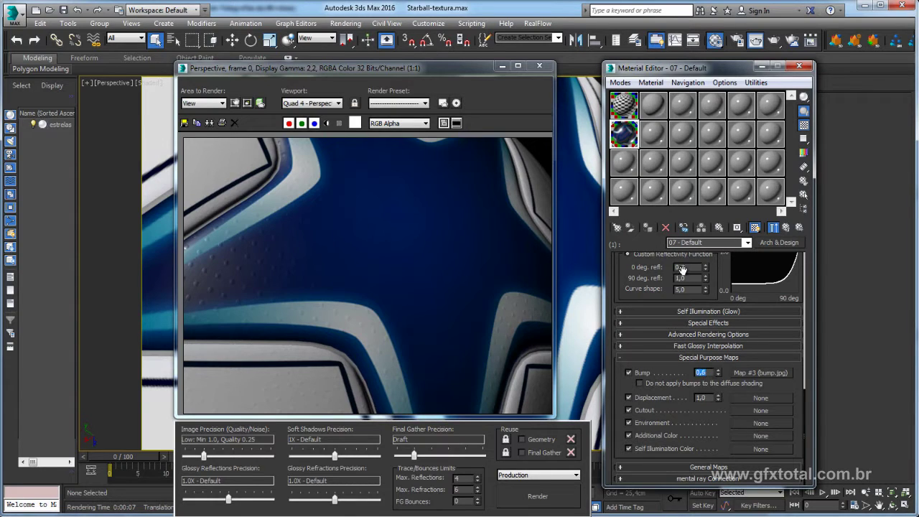
# Set sub-material 3's bump to 0,6, re-render the close-up, and close the render window
pyautogui.click(784, 228)
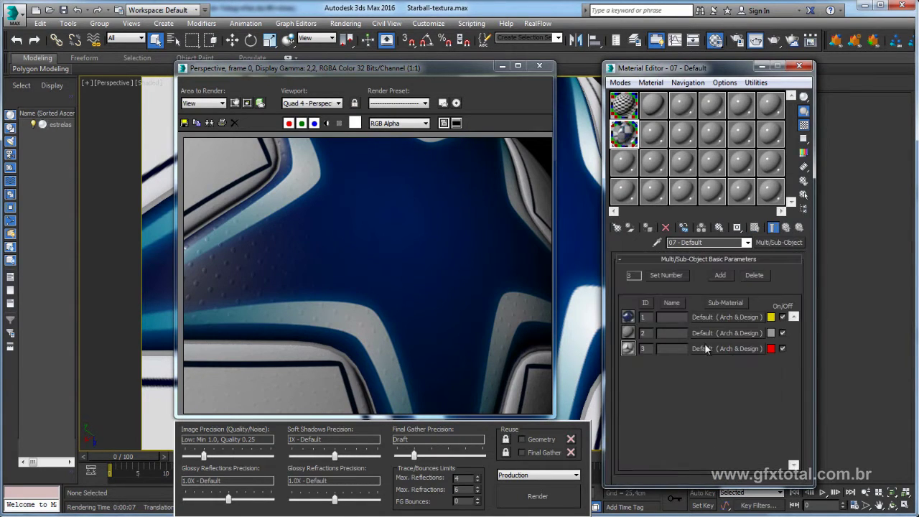
pyautogui.click(705, 345)
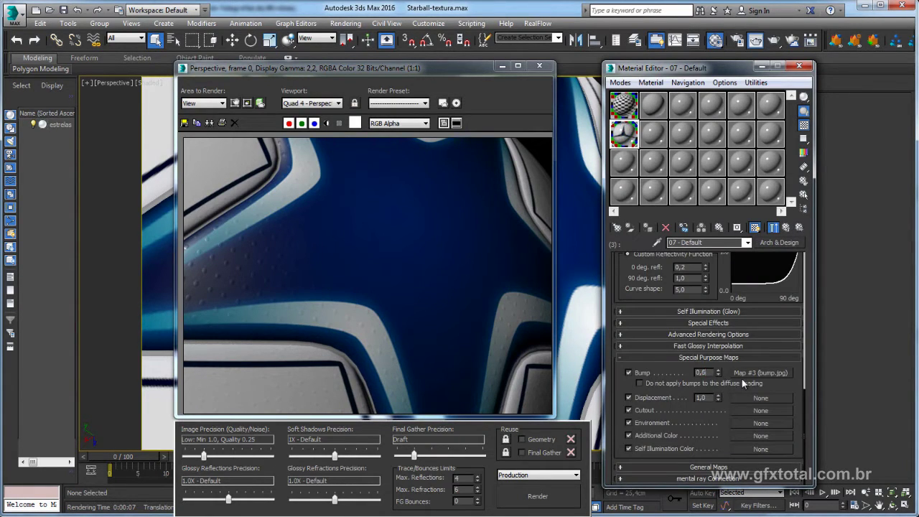
pyautogui.write('0,6')
pyautogui.press('Return')
pyautogui.click(774, 41)
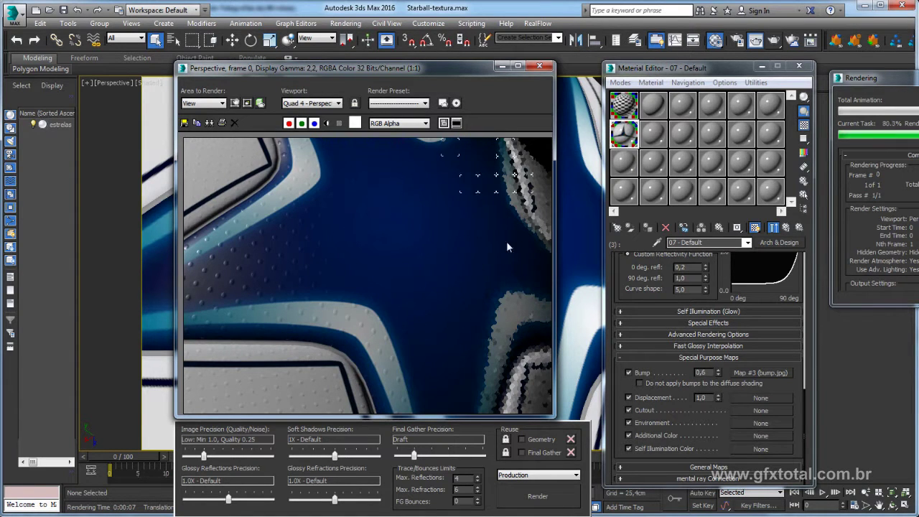
pyautogui.click(539, 66)
# Close the Material Editor, frame the whole ball in Perspective, and run a quick test render
pyautogui.press('m')
pyautogui.moveTo(391, 174)
pyautogui.mouseDown(button='middle')
pyautogui.moveTo(446, 267)
pyautogui.moveTo(435, 353)
pyautogui.mouseUp(button='middle')
pyautogui.scroll(1, 445, 267)
pyautogui.scroll(1, 435, 264)
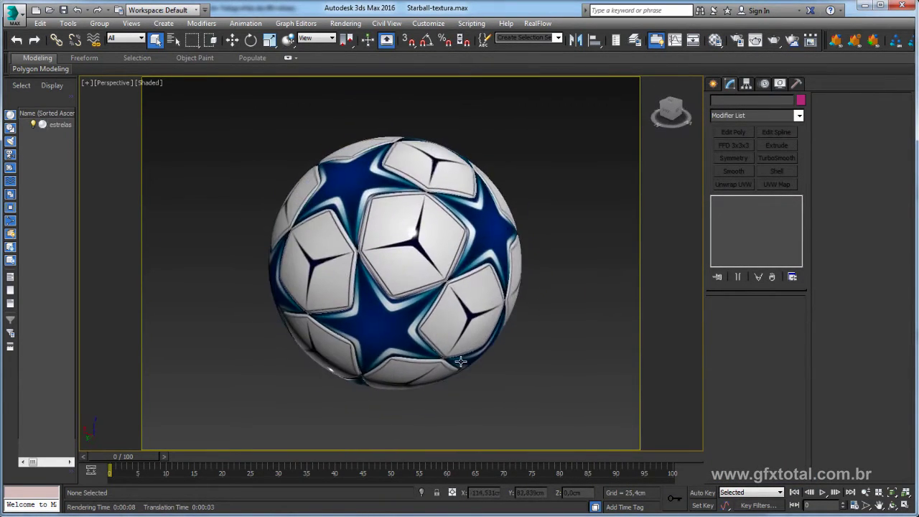
pyautogui.moveTo(434, 353)
pyautogui.keyDown('alt'); pyautogui.mouseDown(button='middle')
pyautogui.moveTo(453, 280)
pyautogui.moveTo(460, 295)
pyautogui.moveTo(531, 292)
pyautogui.moveTo(512, 329)
pyautogui.moveTo(514, 312)
pyautogui.mouseUp(button='middle'); pyautogui.keyUp('alt')
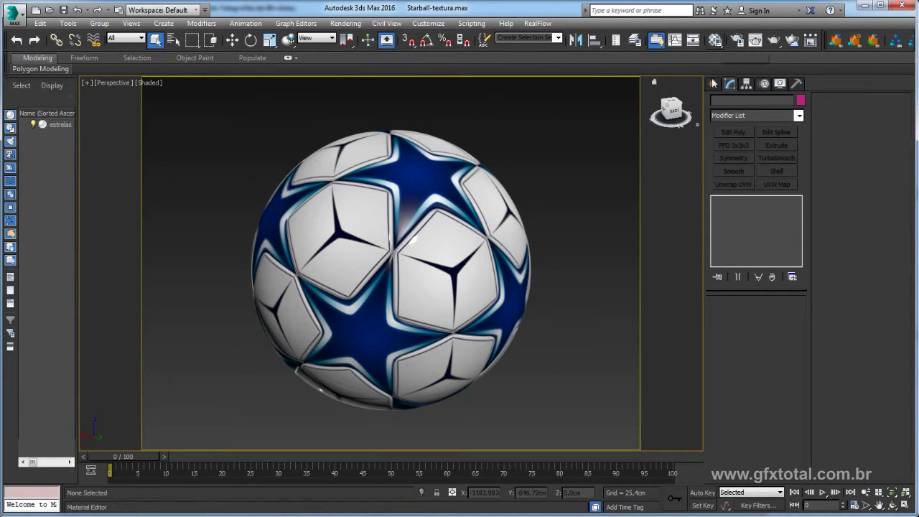
pyautogui.click(756, 40)
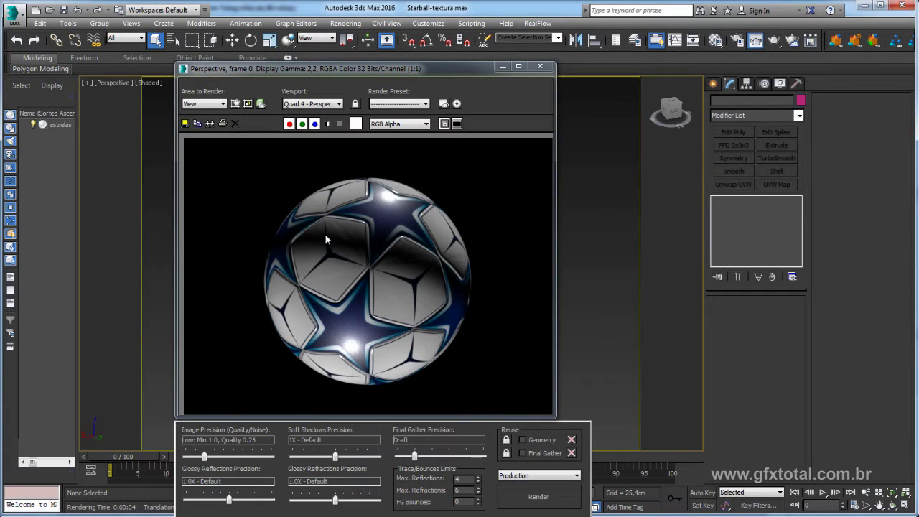
pyautogui.click(540, 66)
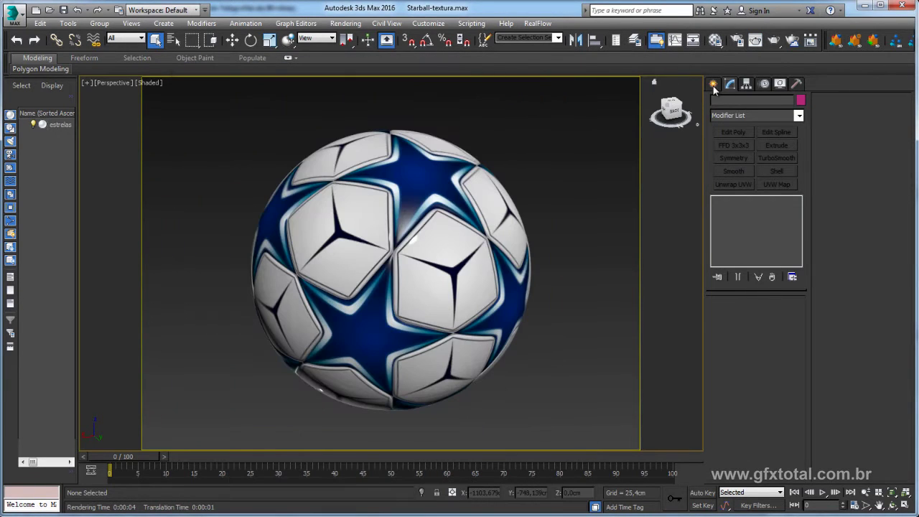
# Pick the mr Sky Portal light in a four-view layout, drawing and deleting a misplaced first portal
pyautogui.click(713, 84)
pyautogui.click(745, 103)
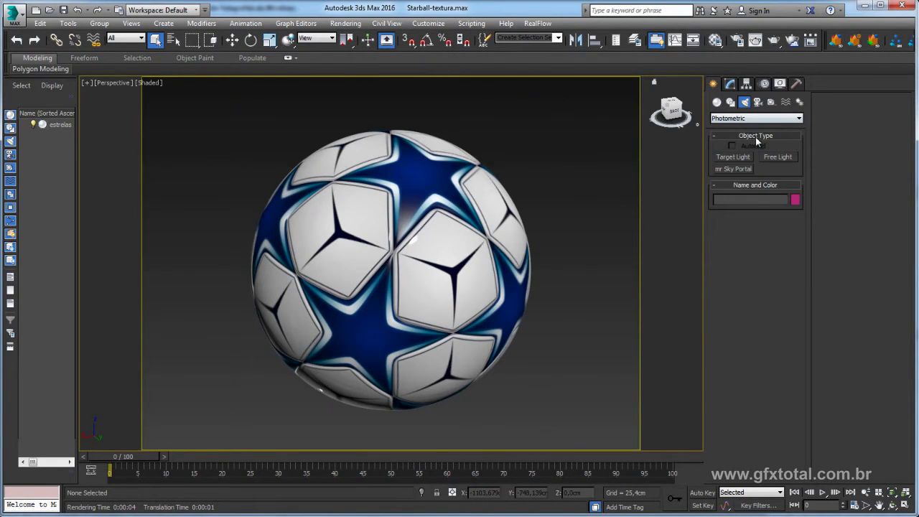
pyautogui.click(737, 169)
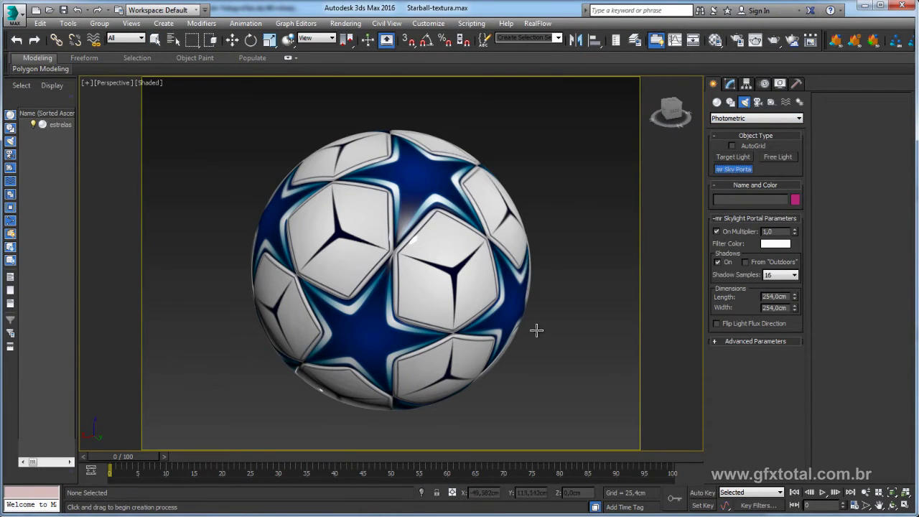
pyautogui.click(905, 505)
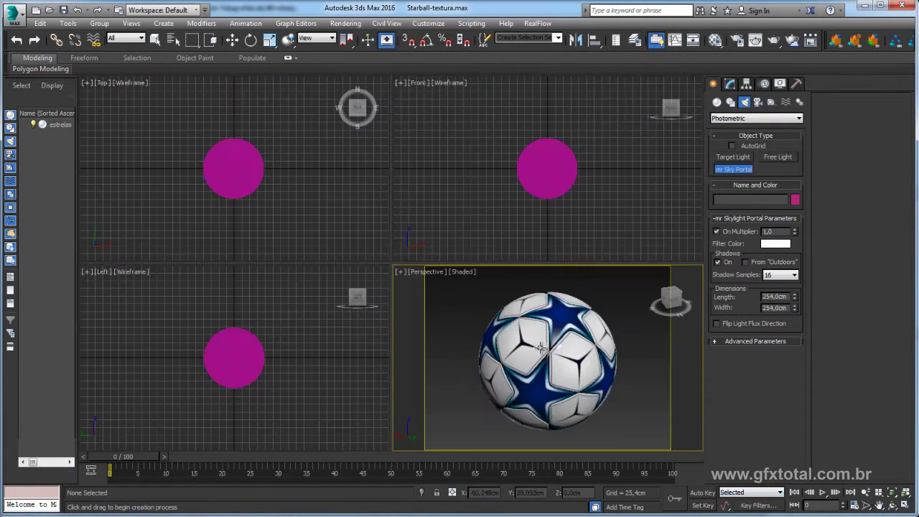
pyautogui.scroll(-2, 486, 187)
pyautogui.moveTo(474, 191); pyautogui.dragTo(486, 156, button='middle')
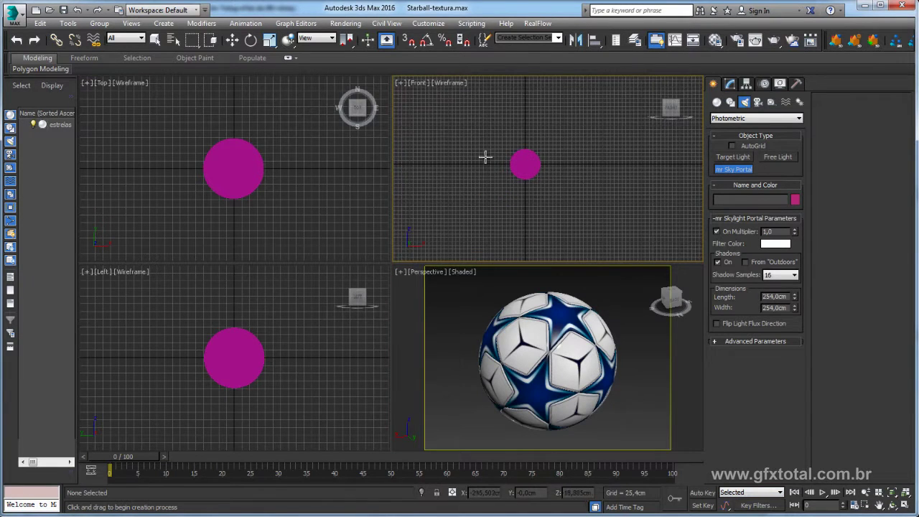
pyautogui.moveTo(466, 153); pyautogui.dragTo(571, 177)
pyautogui.press('w')
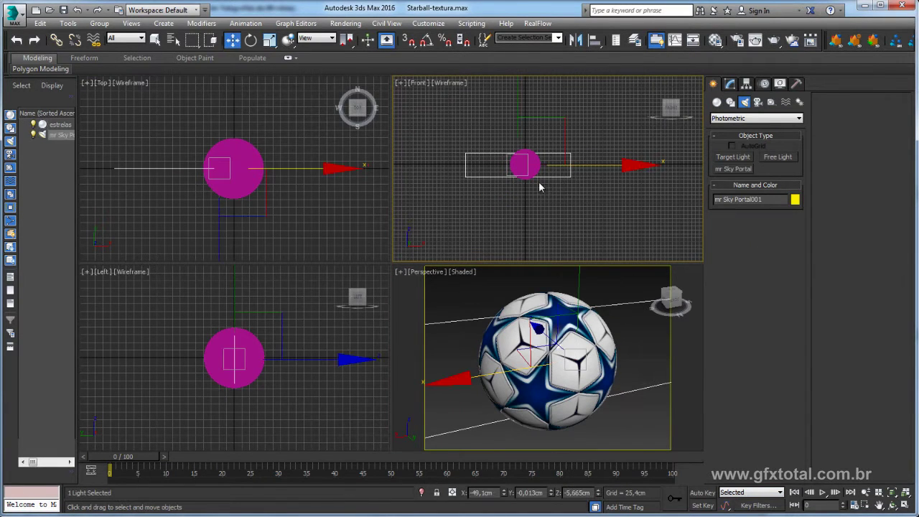
pyautogui.press('Delete')
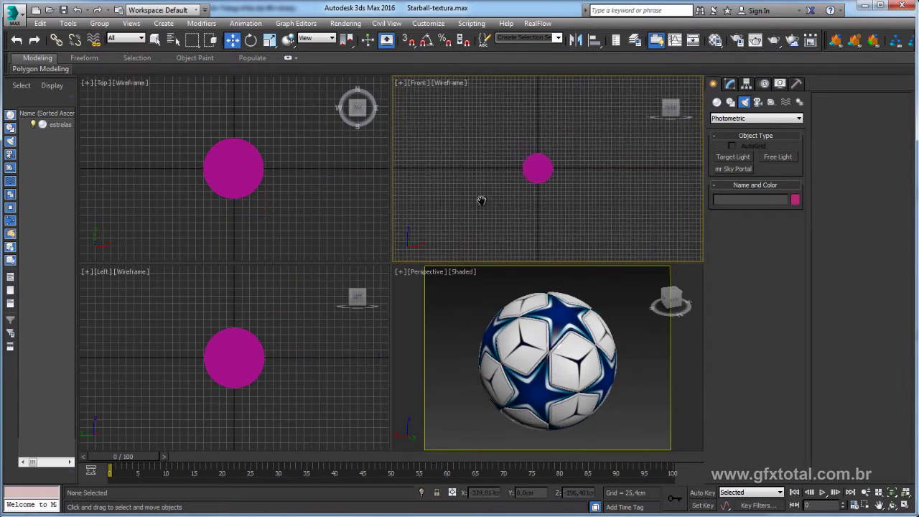
# Redraw the mr Sky Portal beside the ball in the Top view and raise it about 400 cm
pyautogui.moveTo(481, 199); pyautogui.dragTo(456, 199, button='middle')
pyautogui.moveTo(242, 191); pyautogui.dragTo(263, 196, button='middle')
pyautogui.click(733, 169)
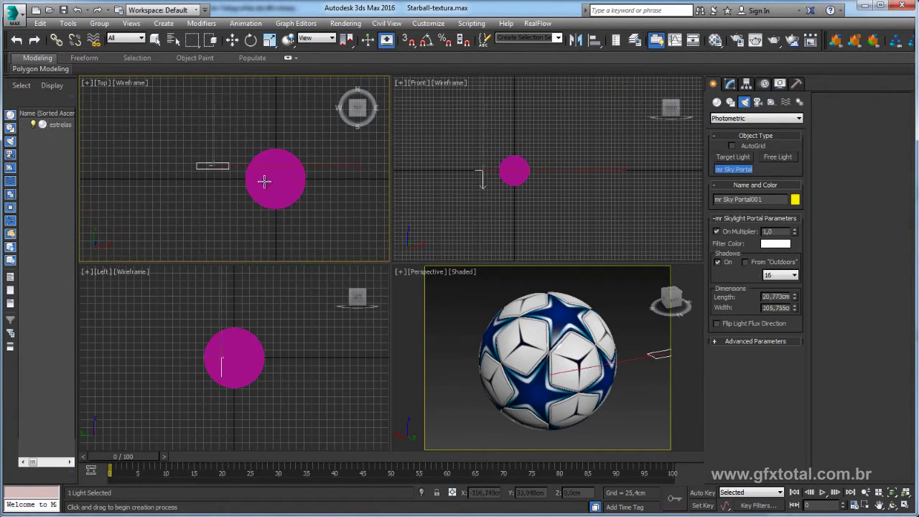
pyautogui.moveTo(197, 163); pyautogui.dragTo(373, 198)
pyautogui.press('w')
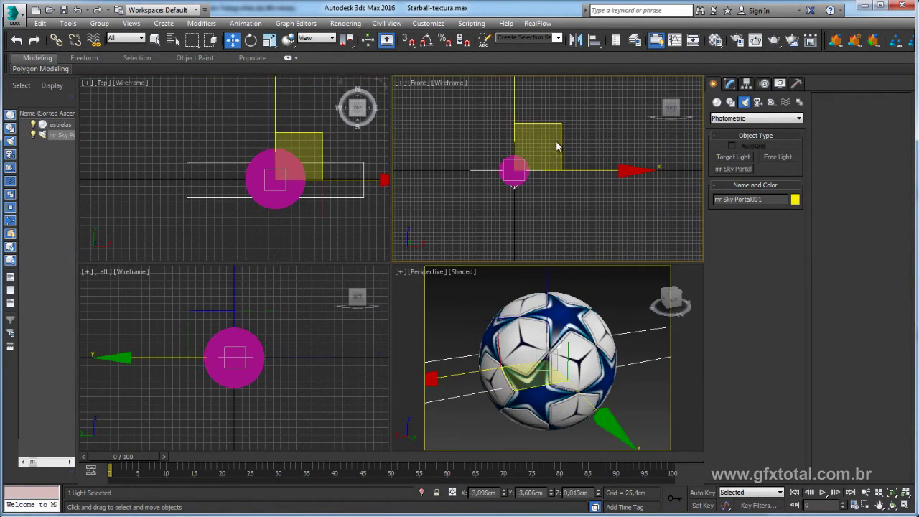
pyautogui.moveTo(539, 144); pyautogui.dragTo(531, 82)
# Enable Visible To Renderer on the portal and render the Perspective view
pyautogui.click(730, 84)
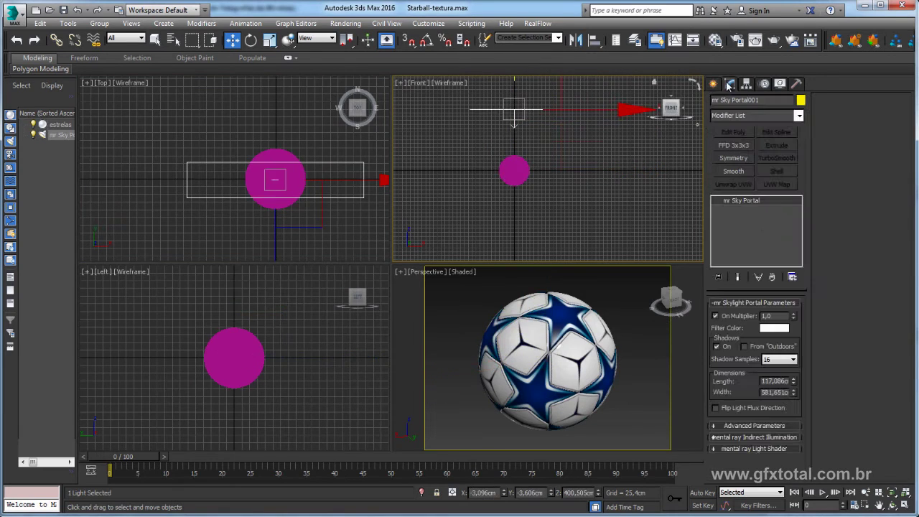
pyautogui.click(727, 427)
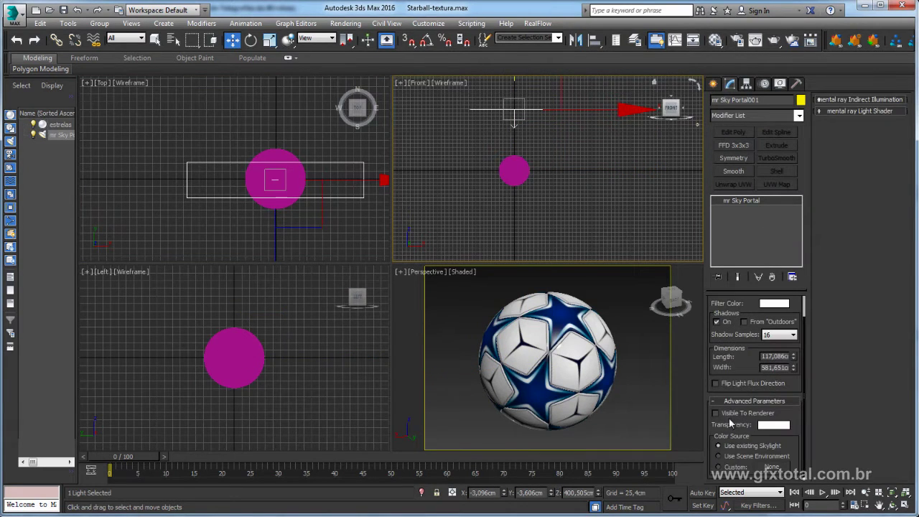
pyautogui.click(739, 417)
pyautogui.middleClick(596, 382)
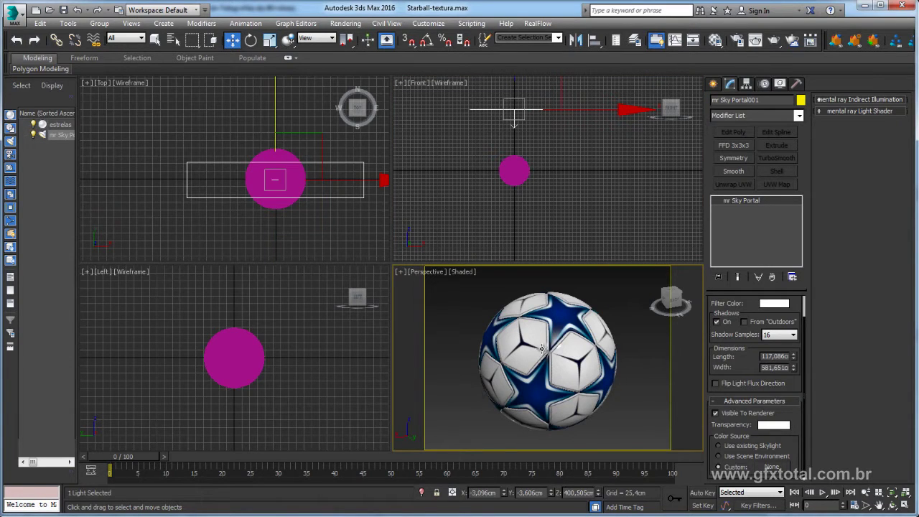
pyautogui.click(775, 41)
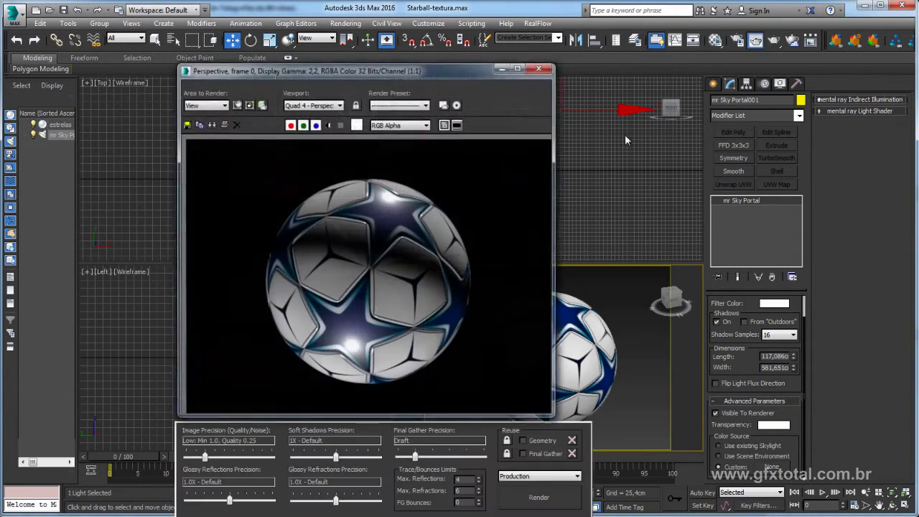
pyautogui.click(546, 465)
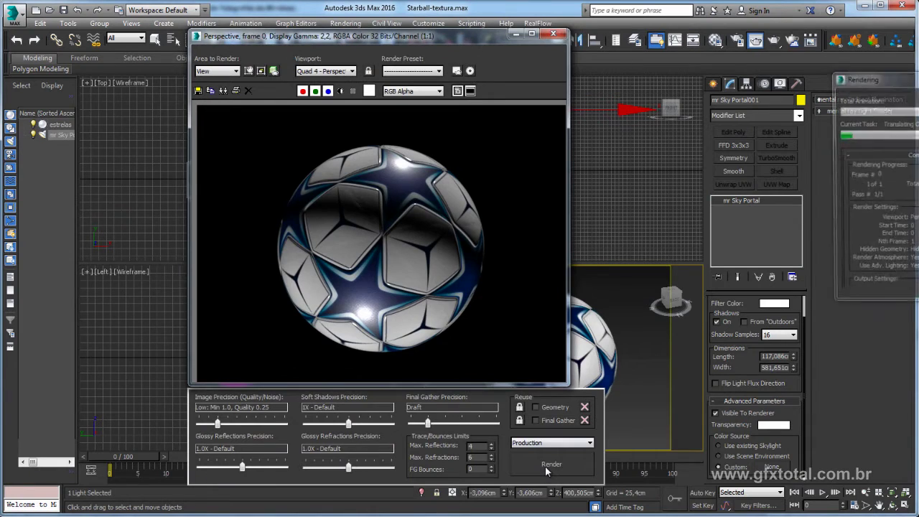
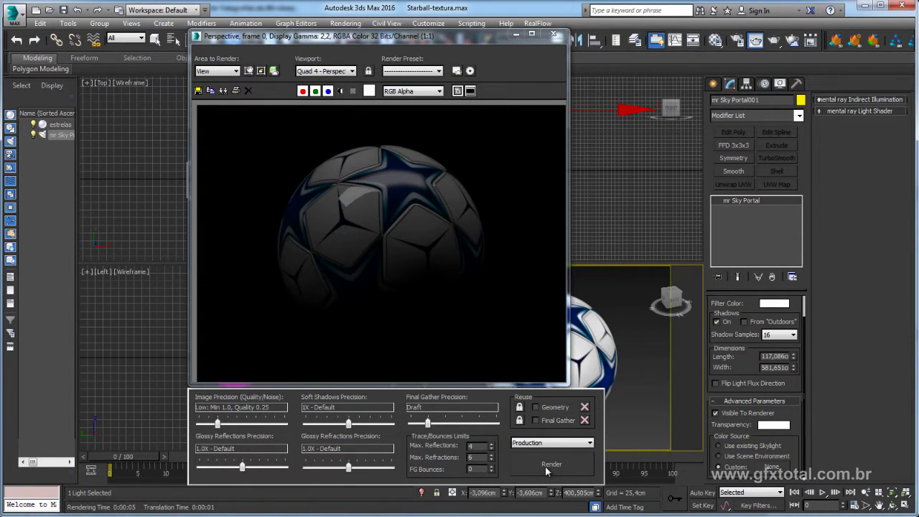
# Close the test render and delete the mr Sky Portal light, keeping only the estrelas ball
pyautogui.click(554, 34)
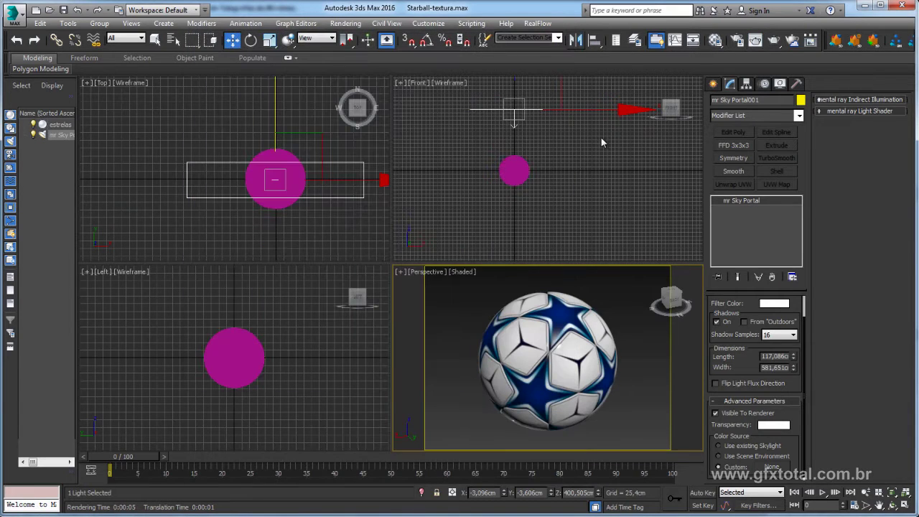
pyautogui.moveTo(601, 137); pyautogui.dragTo(611, 165, button='middle')
pyautogui.press('Delete')
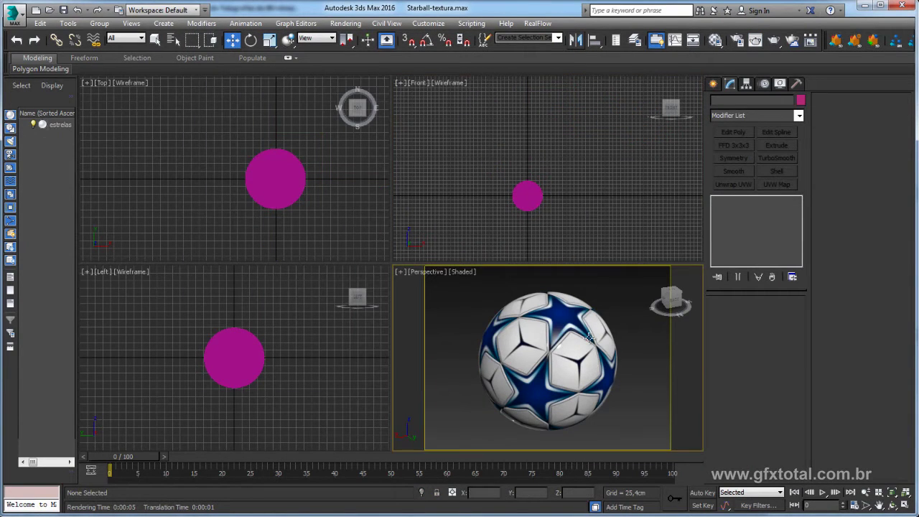
pyautogui.scroll(-3, 546, 374)
pyautogui.scroll(-2, 546, 374)
pyautogui.scroll(-1, 546, 373)
pyautogui.click(713, 85)
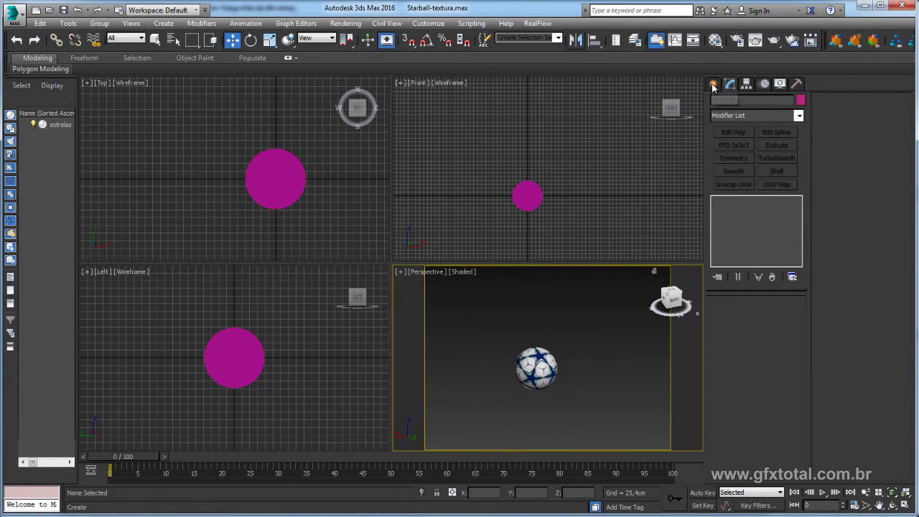
# Create a Daylight system with photographic exposure control, dragging its compass out at the ball
pyautogui.click(800, 102)
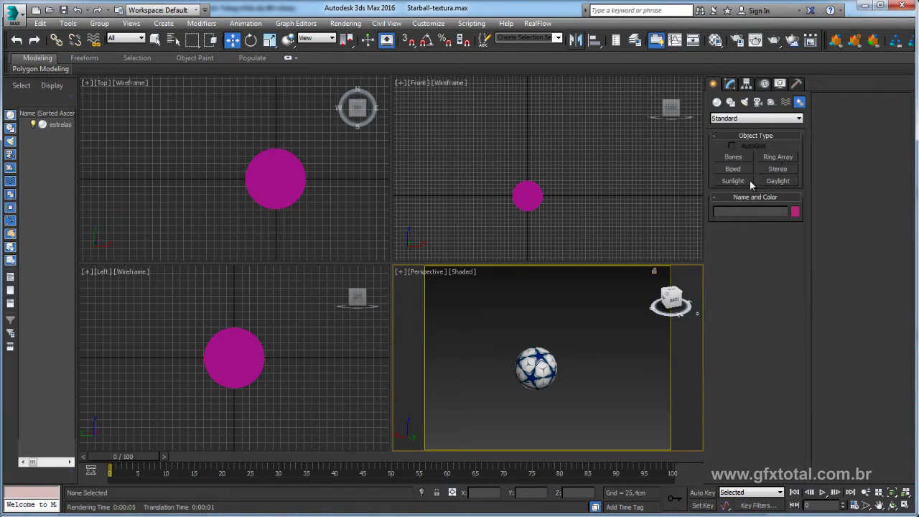
pyautogui.click(778, 181)
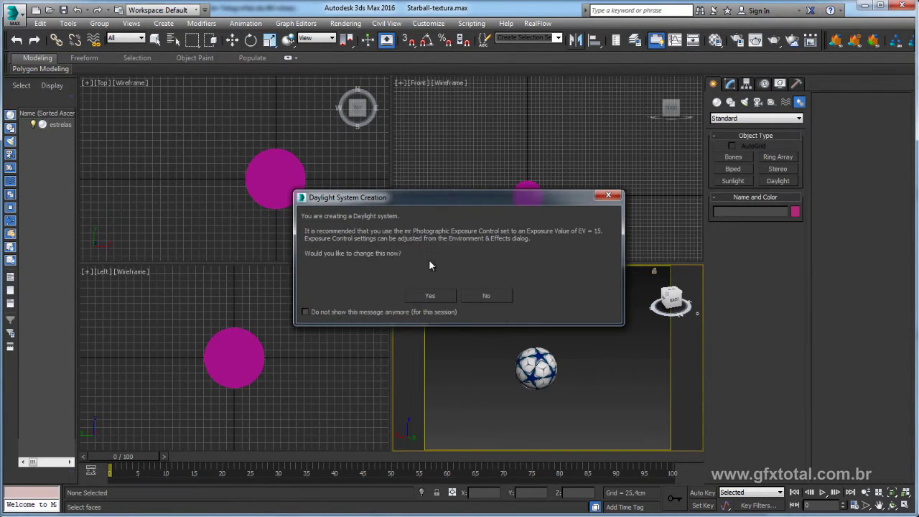
pyautogui.moveTo(405, 199); pyautogui.dragTo(434, 199)
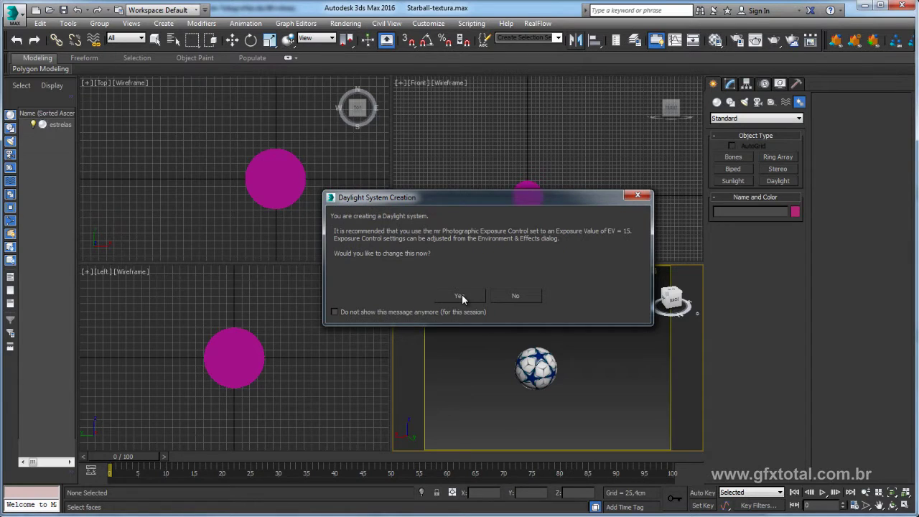
pyautogui.click(459, 296)
pyautogui.moveTo(538, 370); pyautogui.dragTo(594, 381)
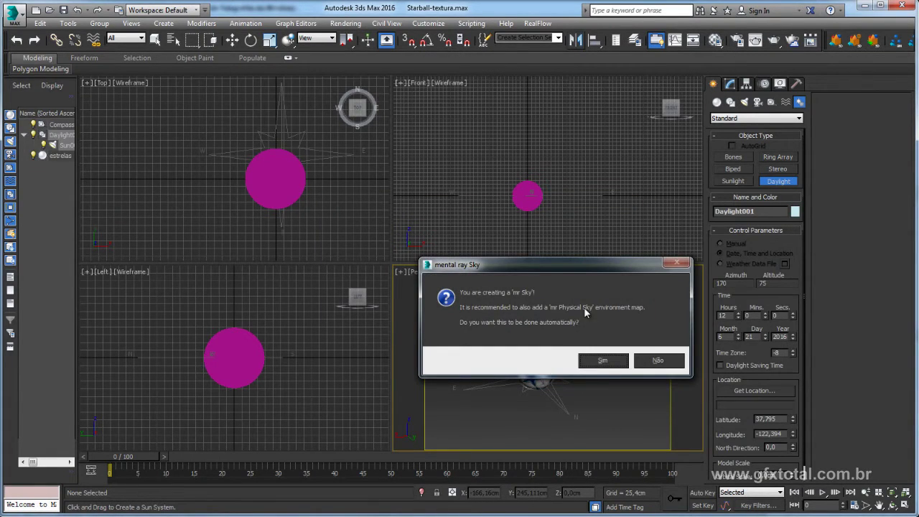
# Accept the mr Physical Sky environment map and set the sun to Manual positioning
pyautogui.click(603, 360)
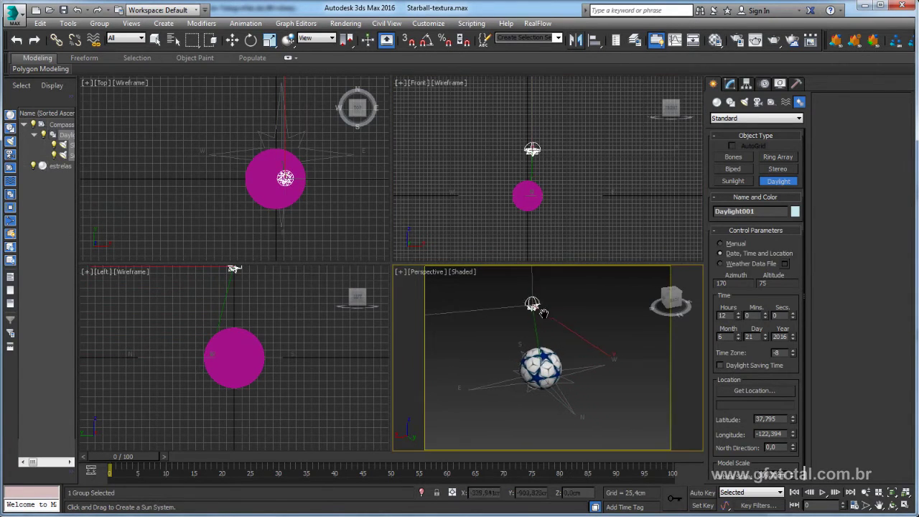
pyautogui.scroll(3, 543, 313)
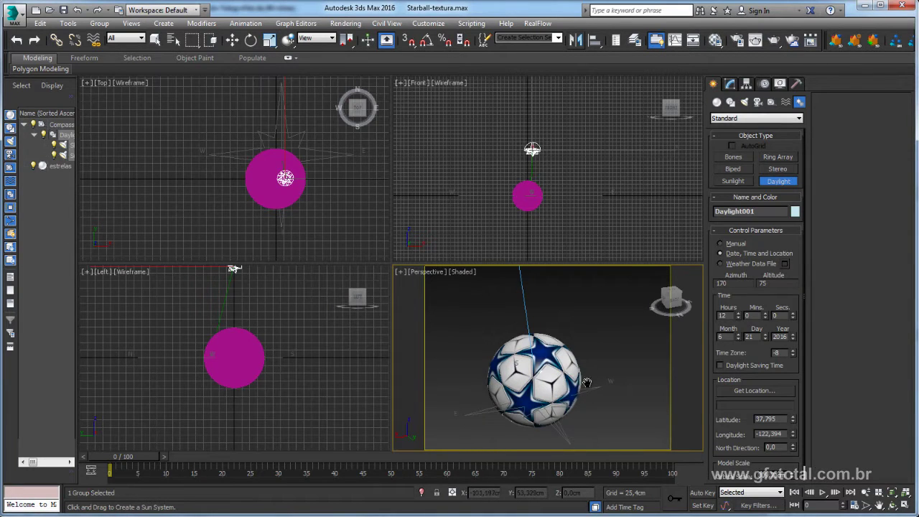
pyautogui.keyDown('alt'); pyautogui.moveTo(588, 382); pyautogui.dragTo(742, 302, button='middle'); pyautogui.keyUp('alt')
pyautogui.click(721, 245)
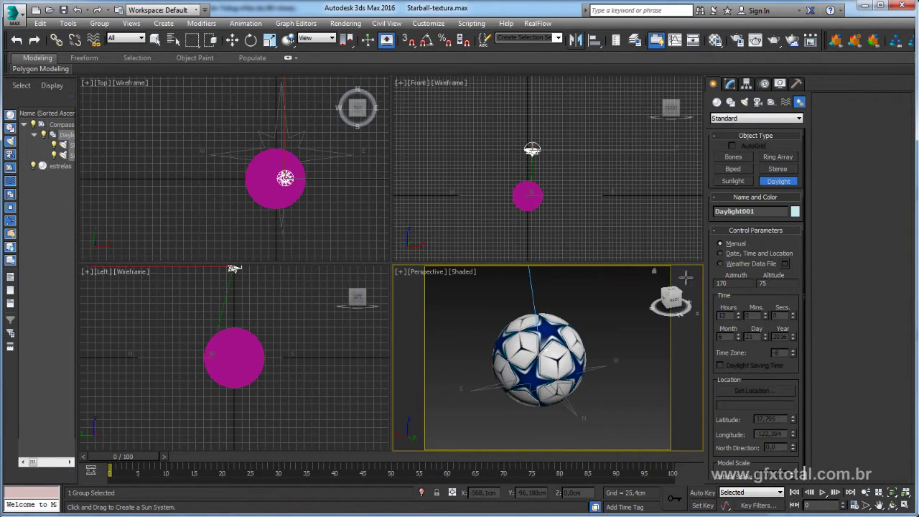
pyautogui.scroll(-3, 591, 386)
pyautogui.scroll(-1, 592, 385)
# Move the Daylight sun up so it sits high above the ball
pyautogui.click(233, 40)
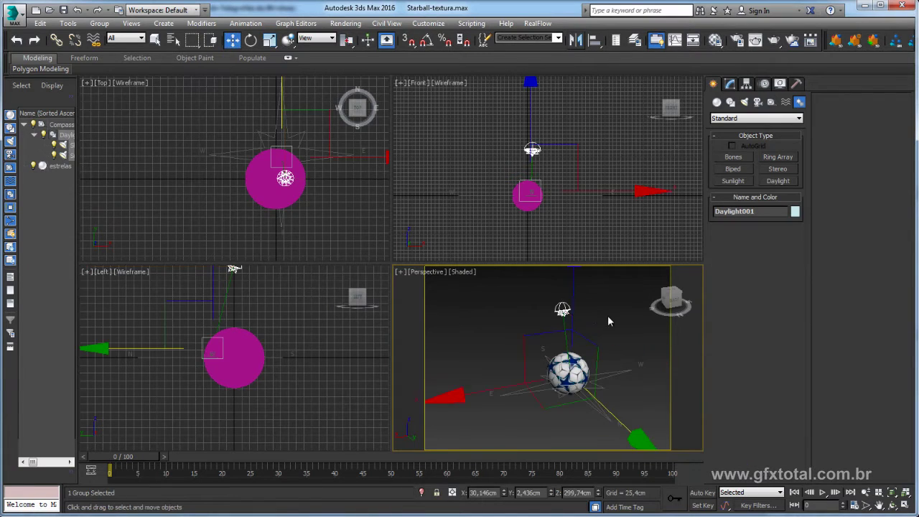
pyautogui.keyDown('alt'); pyautogui.moveTo(608, 315); pyautogui.dragTo(595, 337, button='middle'); pyautogui.keyUp('alt')
pyautogui.moveTo(595, 336)
pyautogui.mouseDown()
pyautogui.moveTo(574, 316)
pyautogui.moveTo(577, 386)
pyautogui.mouseUp()
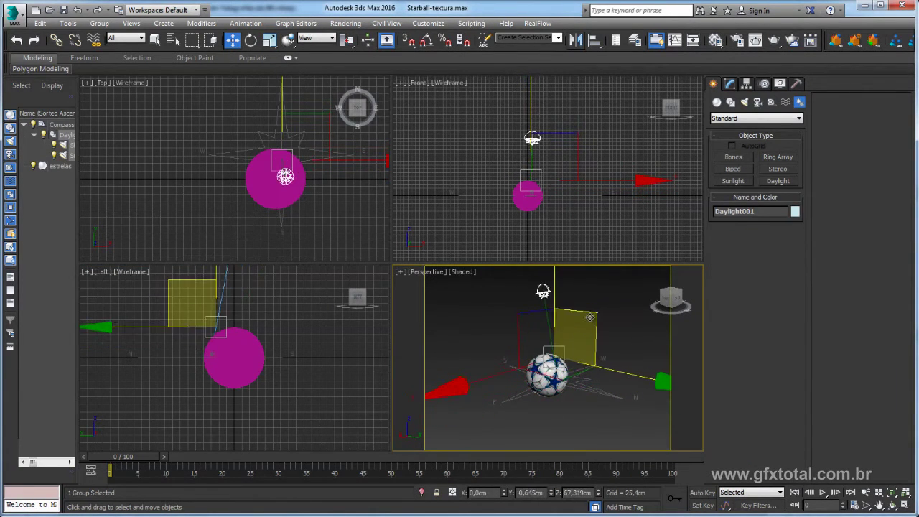
# Maximize the Perspective viewport and re-orient the view on the ball
pyautogui.keyDown('alt'); pyautogui.moveTo(577, 386); pyautogui.dragTo(844, 468, button='middle'); pyautogui.keyUp('alt')
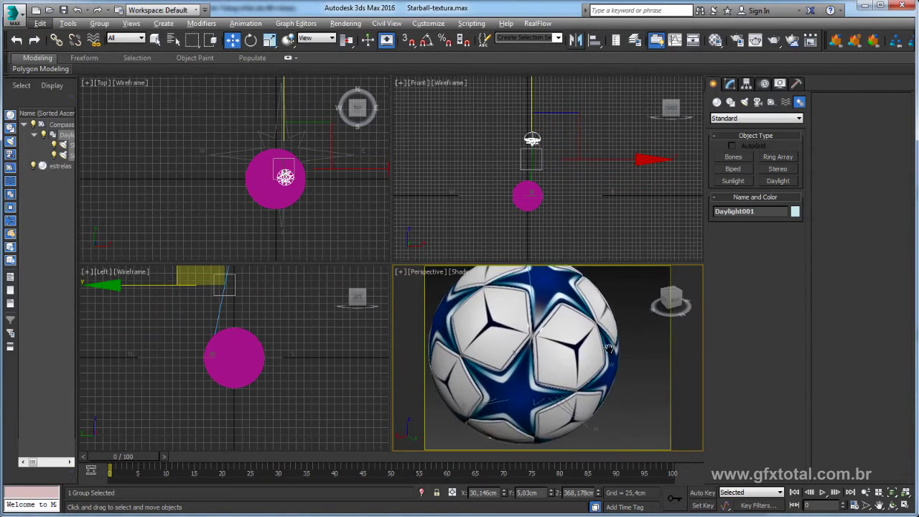
pyautogui.click(907, 506)
pyautogui.keyDown('alt'); pyautogui.moveTo(492, 302); pyautogui.dragTo(503, 288, button='middle'); pyautogui.keyUp('alt')
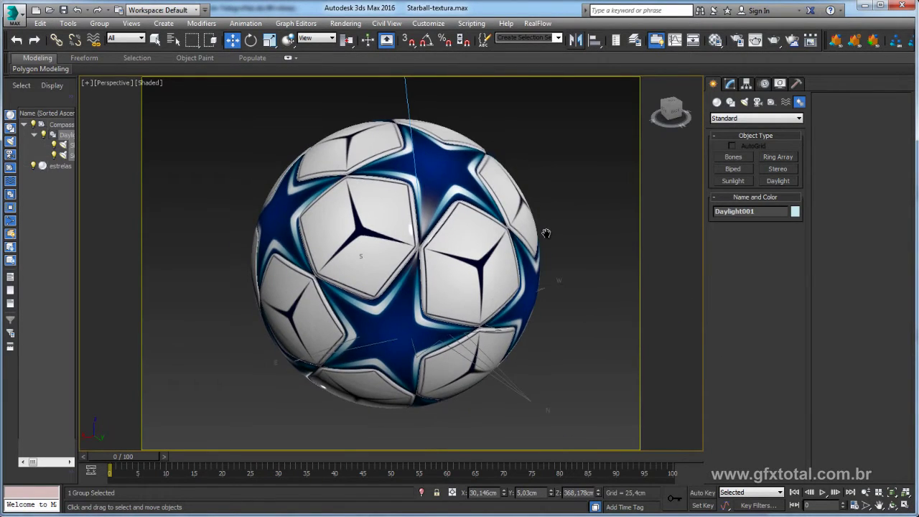
# Render the Perspective view to see the daylight-lit ball against a grey background
pyautogui.click(775, 41)
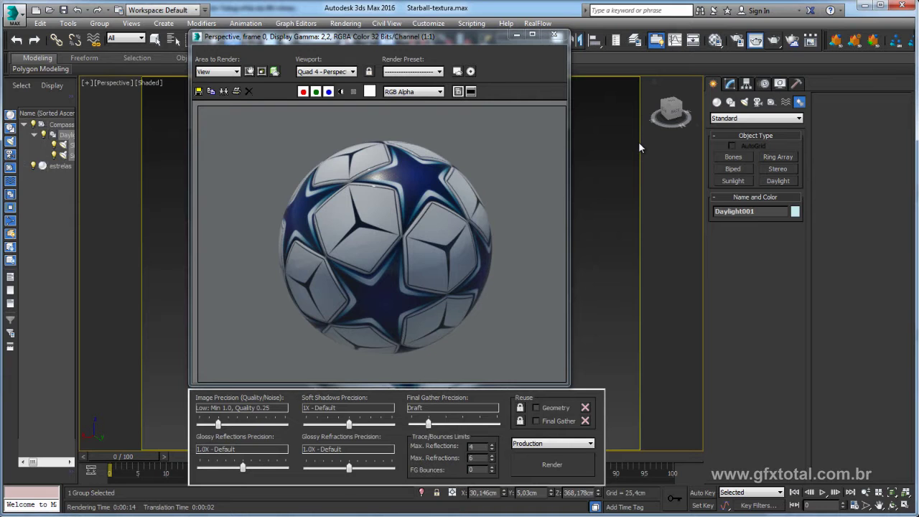
pyautogui.moveTo(464, 46); pyautogui.dragTo(554, 66)
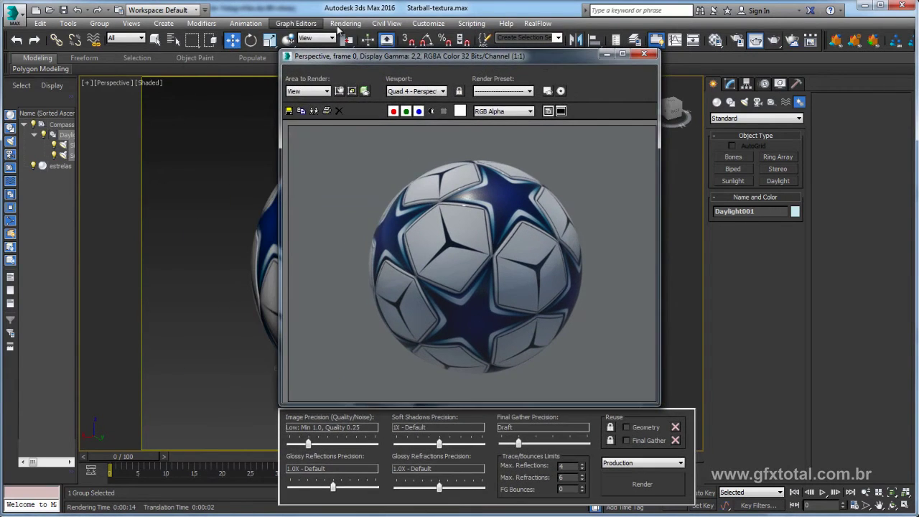
# Apply the 'Physically Based Lighting, Indoor Daylight' exposure preset and render an exposure preview
pyautogui.click(345, 23)
pyautogui.click(371, 164)
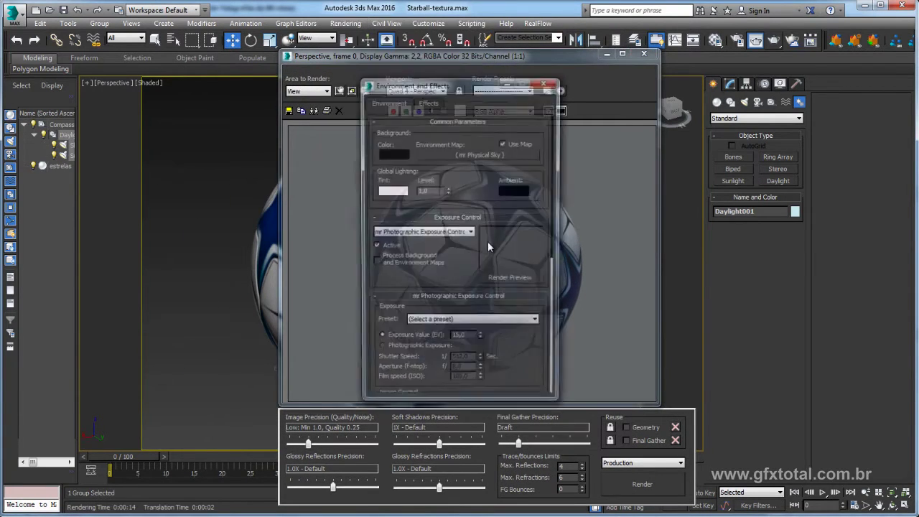
pyautogui.moveTo(447, 96)
pyautogui.mouseDown()
pyautogui.moveTo(566, 76)
pyautogui.moveTo(582, 63)
pyautogui.mouseUp()
pyautogui.scroll(-1, 597, 283)
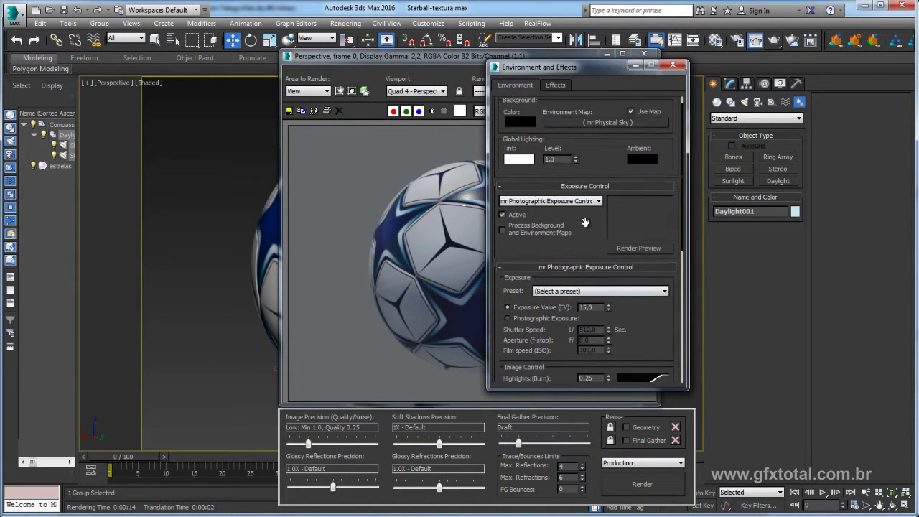
pyautogui.scroll(-1, 597, 283)
pyautogui.click(595, 256)
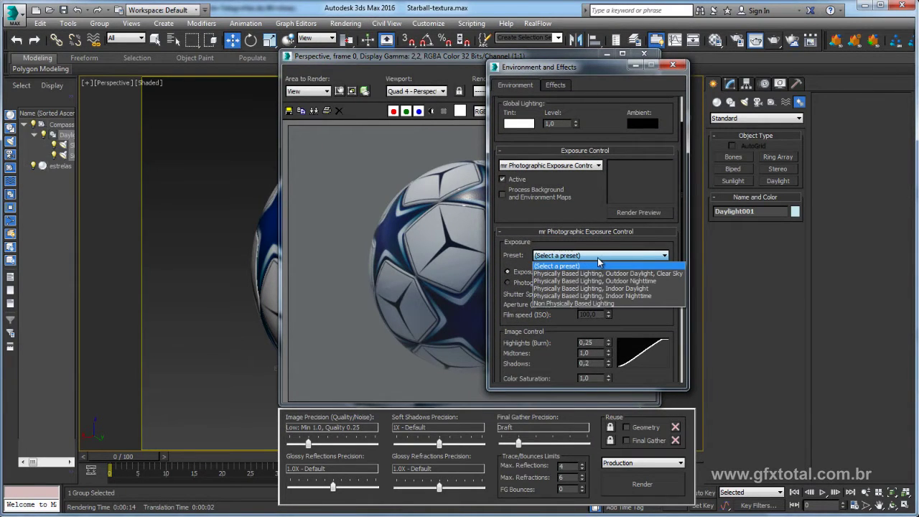
pyautogui.click(607, 264)
pyautogui.click(607, 261)
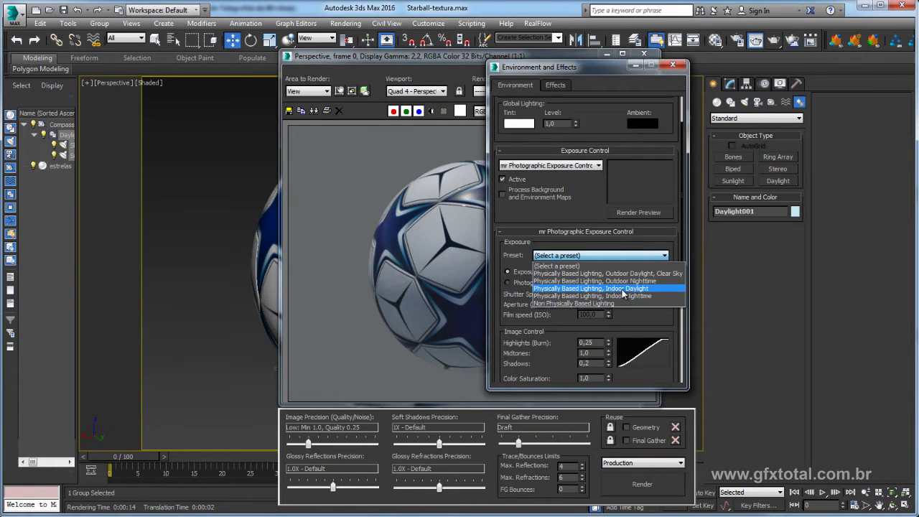
pyautogui.click(622, 289)
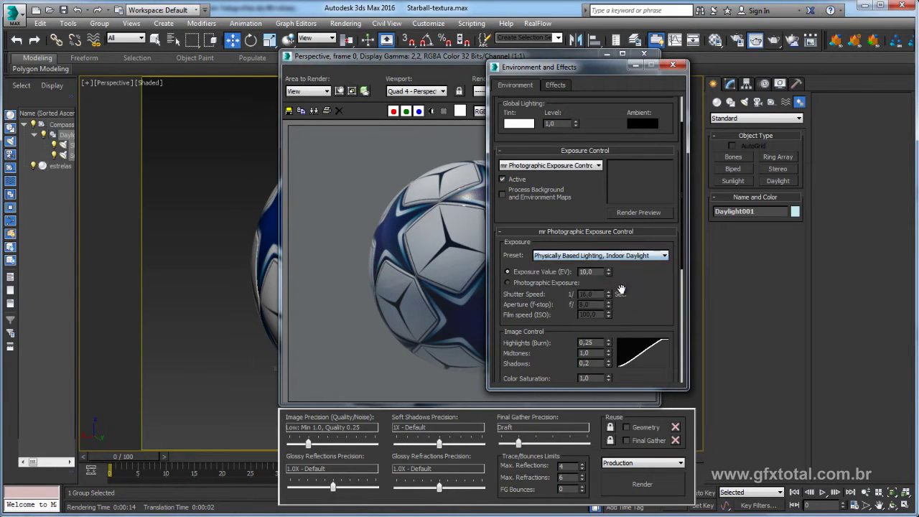
pyautogui.click(635, 213)
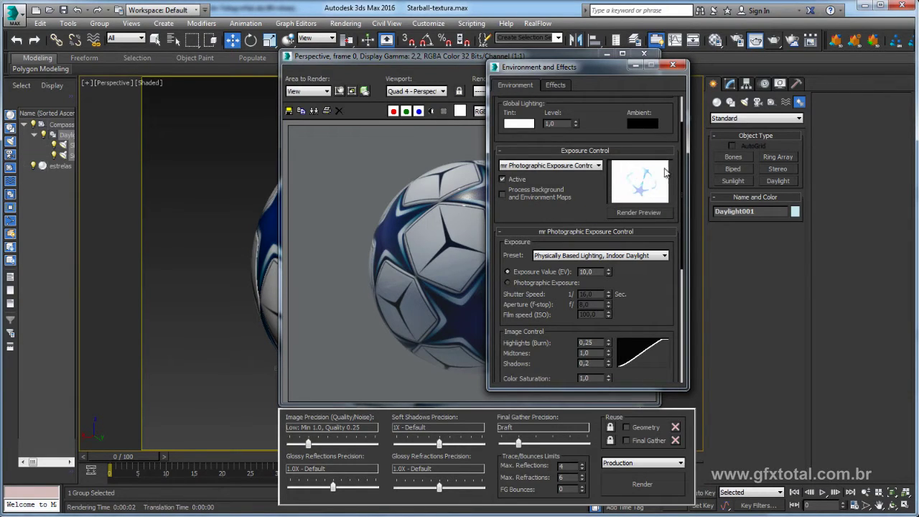
# Try exposure values from 13,0 to 15,0, settling on EV 13,5
pyautogui.click(609, 271)
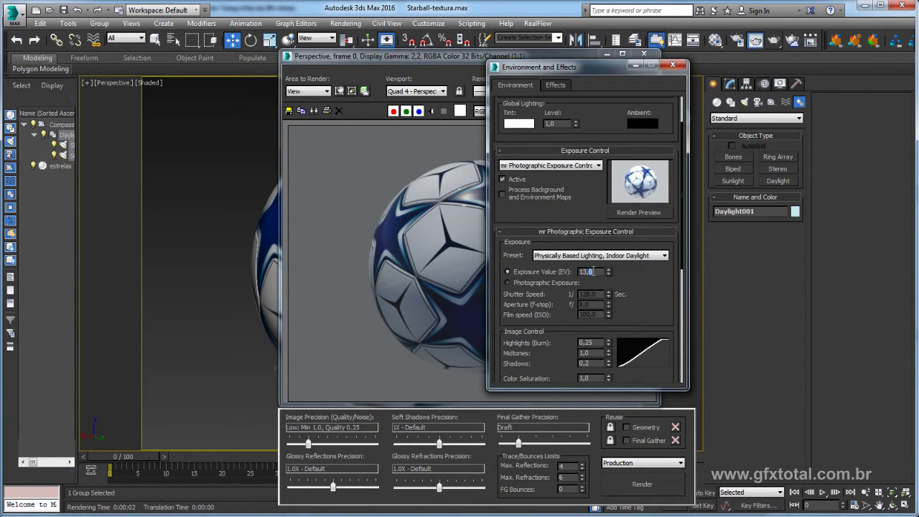
pyautogui.press('BackSpace')
pyautogui.write('5')
pyautogui.press('Return')
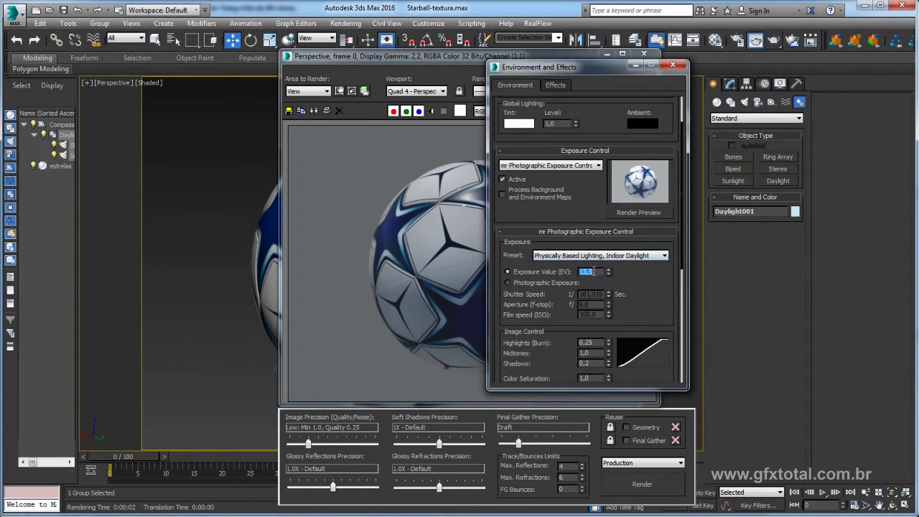
pyautogui.write('14,5')
pyautogui.press('Return')
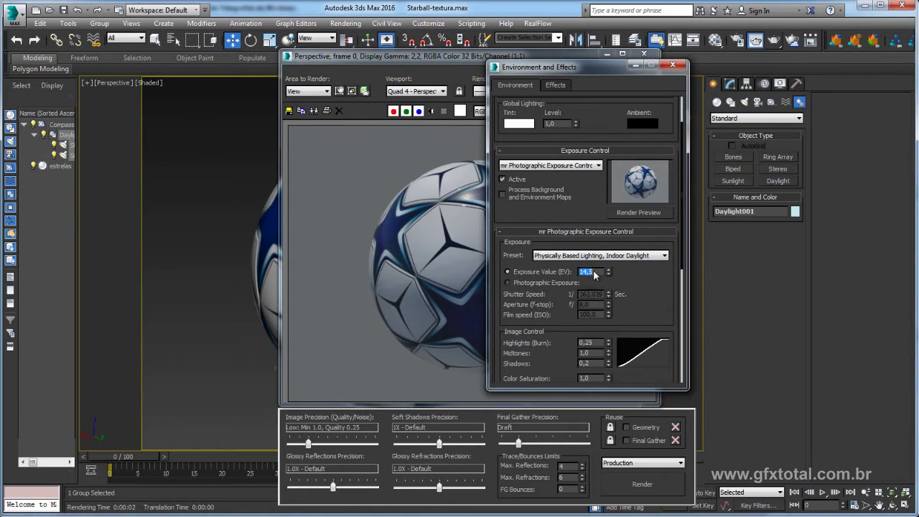
pyautogui.write('15')
pyautogui.press('Return')
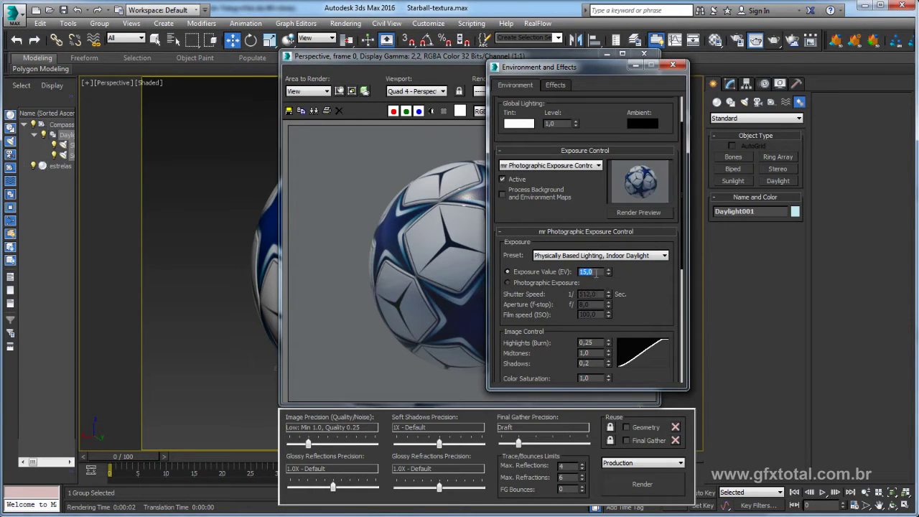
pyautogui.write('14')
pyautogui.press('Return')
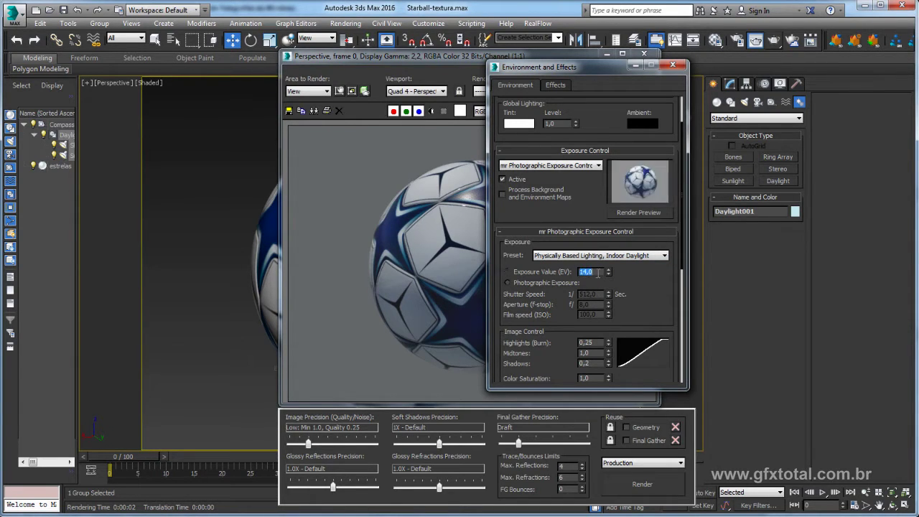
pyautogui.click(594, 273)
pyautogui.write('13,5')
pyautogui.press('Return')
# Adjust Highlights (Burn), then set Midtones to 0,9 and Shadows to 1,0
pyautogui.moveTo(639, 286)
pyautogui.mouseDown()
pyautogui.moveTo(632, 269)
pyautogui.moveTo(650, 266)
pyautogui.mouseUp()
pyautogui.moveTo(541, 288); pyautogui.dragTo(540, 298)
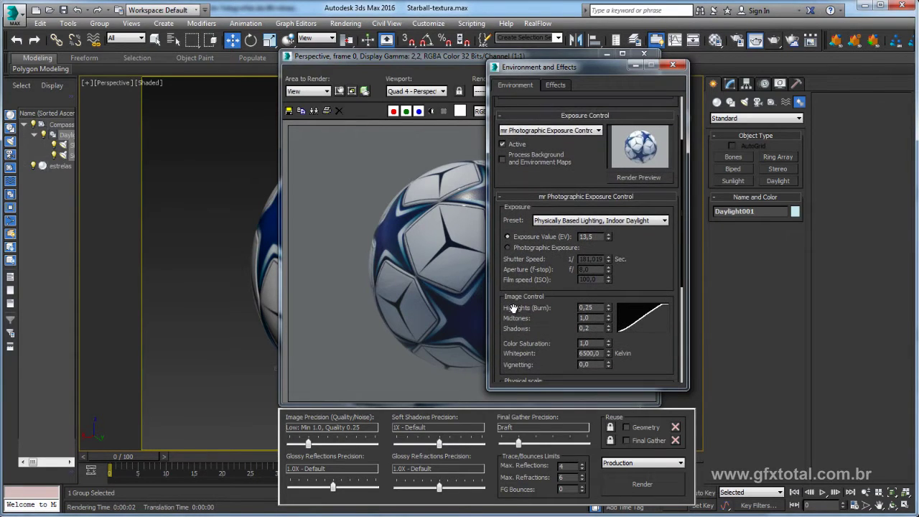
pyautogui.moveTo(608, 308)
pyautogui.mouseDown()
pyautogui.moveTo(610, 291)
pyautogui.moveTo(616, 329)
pyautogui.mouseUp()
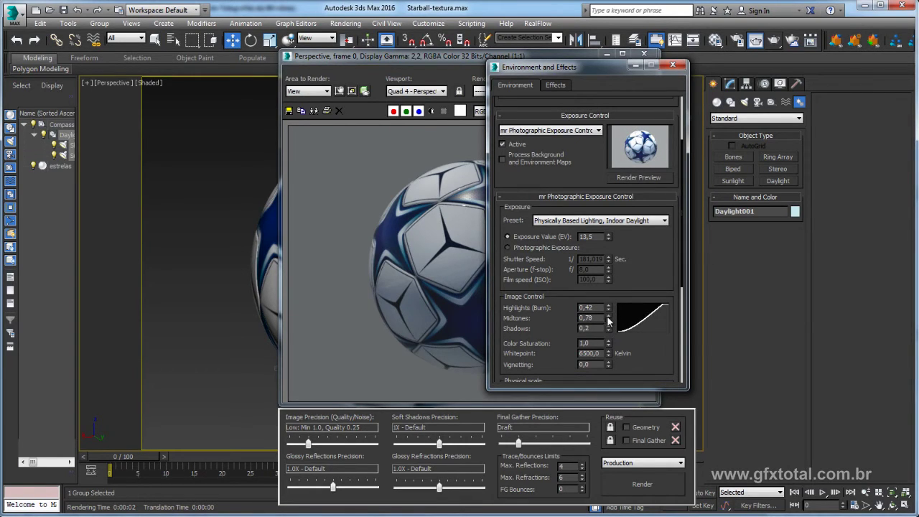
pyautogui.moveTo(609, 321)
pyautogui.mouseDown()
pyautogui.moveTo(607, 312)
pyautogui.moveTo(609, 322)
pyautogui.mouseUp()
pyautogui.moveTo(651, 272); pyautogui.dragTo(650, 275)
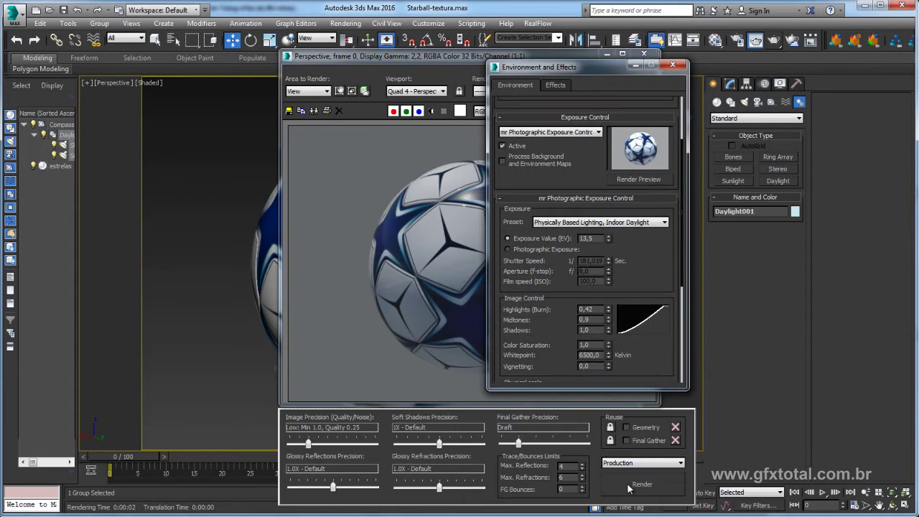
pyautogui.moveTo(421, 58); pyautogui.dragTo(229, 56)
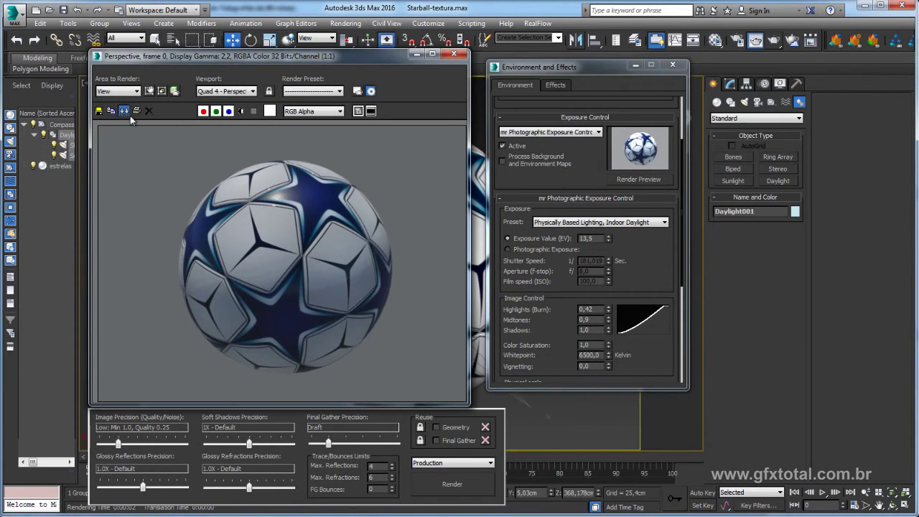
# Clone the old render, re-render with the new exposure, then close the clone and Environment dialog
pyautogui.click(123, 111)
pyautogui.moveTo(497, 175); pyautogui.dragTo(604, 110)
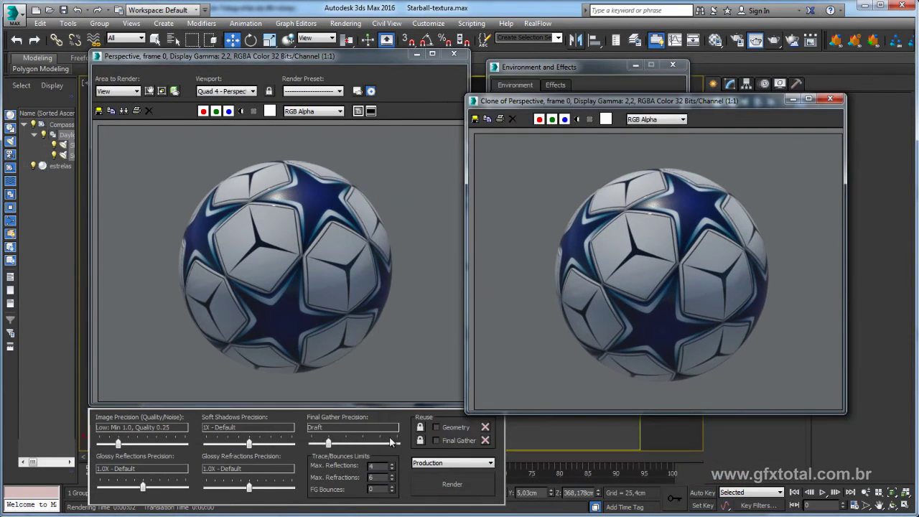
pyautogui.click(452, 484)
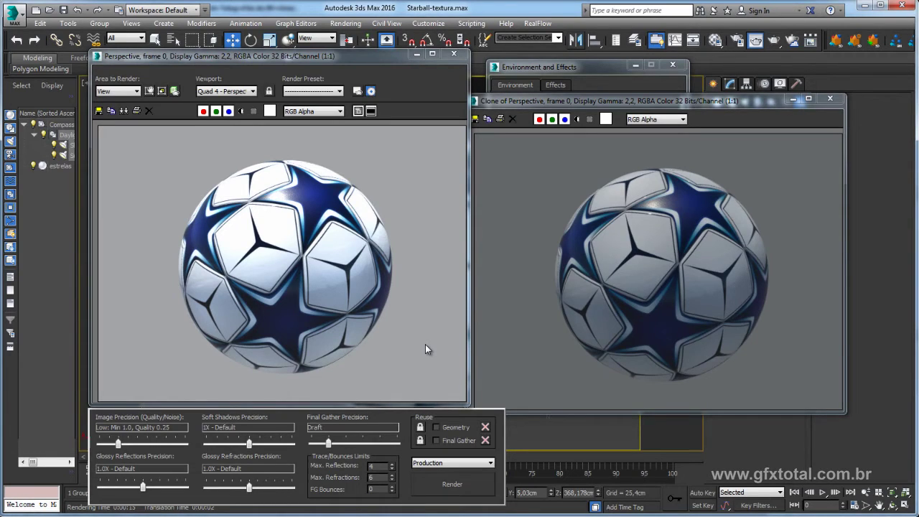
pyautogui.click(830, 98)
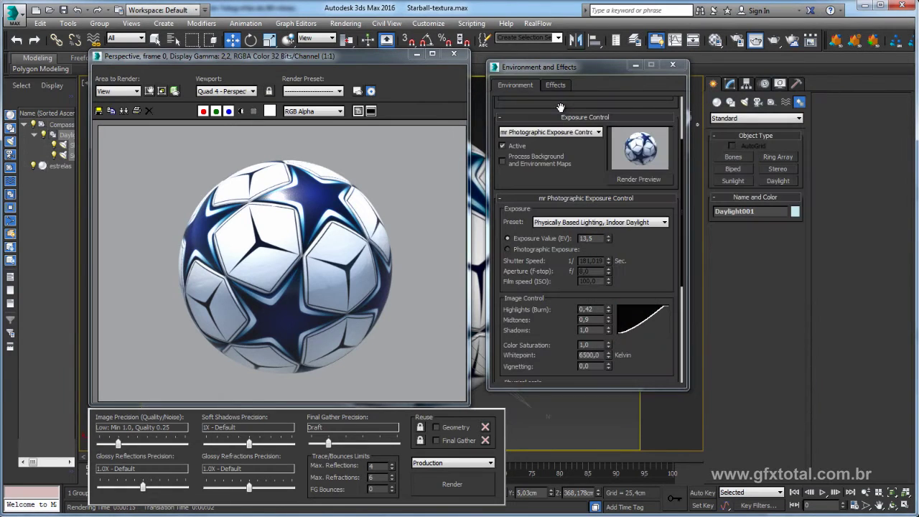
pyautogui.click(673, 65)
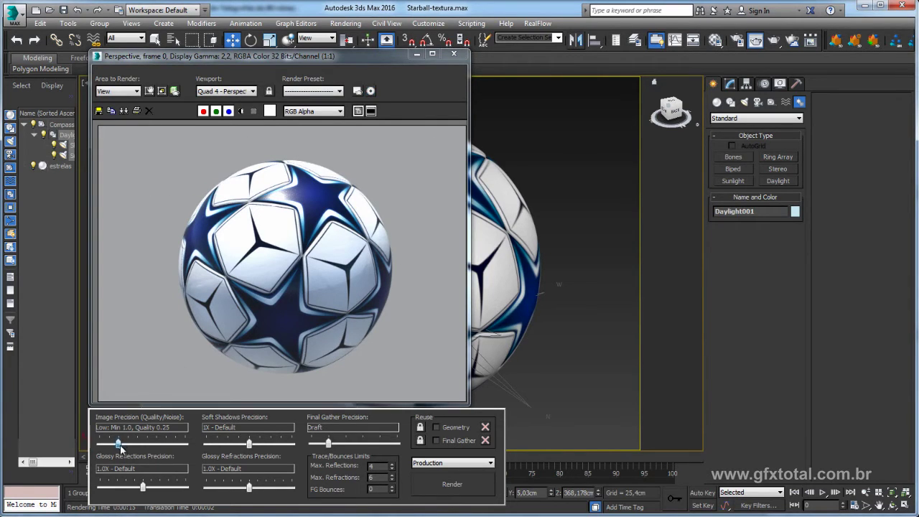
# Set Image Precision to Medium, Soft Shadows to 2X High Quality, Final Gather to Low, and adjust FG Bounces
pyautogui.moveTo(147, 447); pyautogui.dragTo(137, 445)
pyautogui.moveTo(250, 444); pyautogui.dragTo(260, 445)
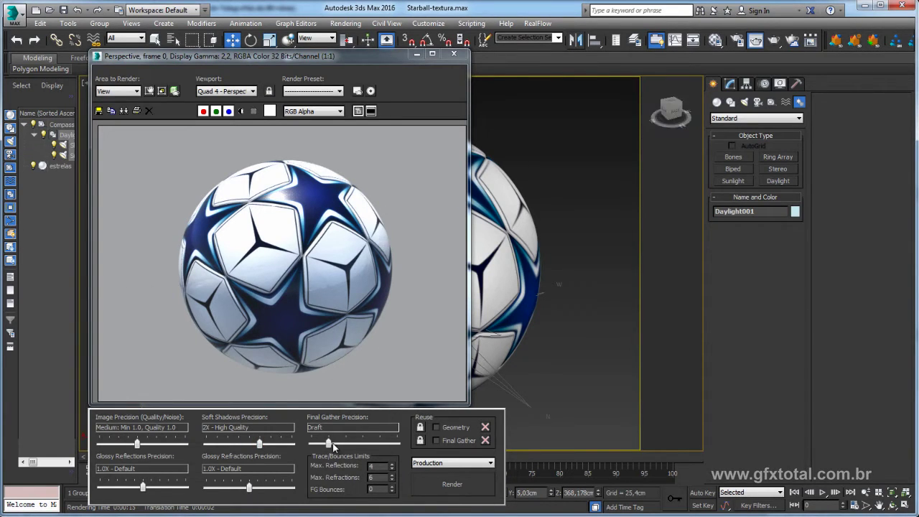
pyautogui.moveTo(329, 444); pyautogui.dragTo(347, 444)
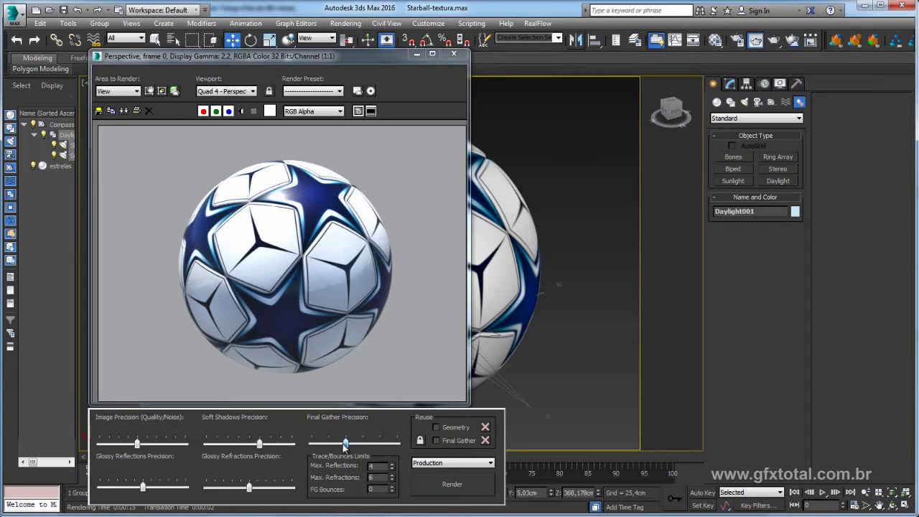
pyautogui.click(392, 490)
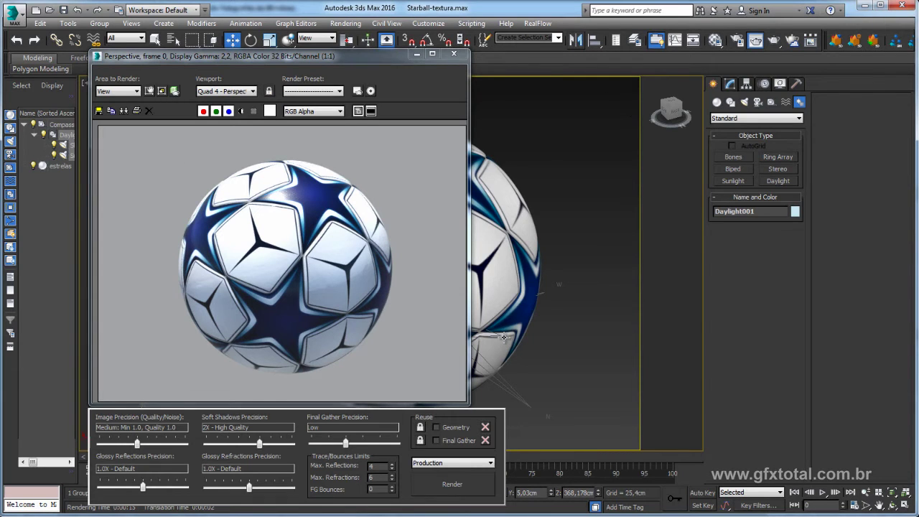
# Close the render window, then orbit and zoom the Perspective view to show the ball larger
pyautogui.click(416, 54)
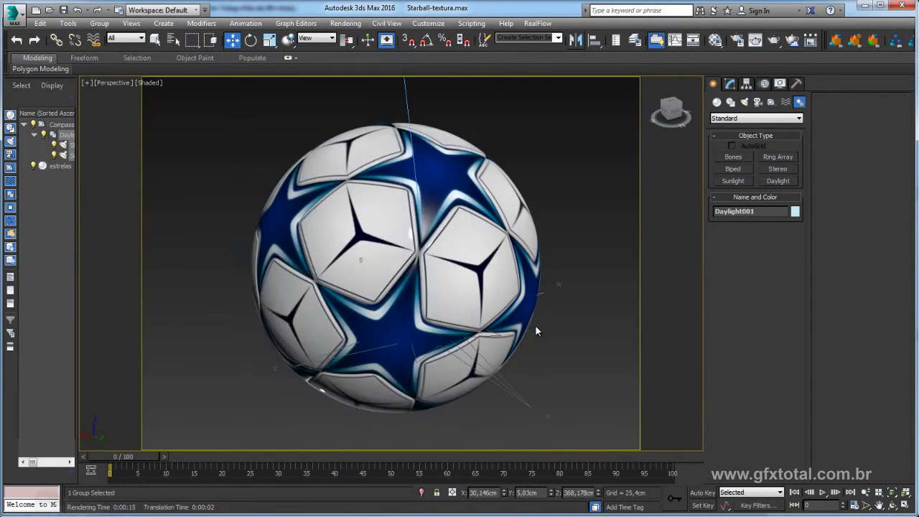
pyautogui.scroll(2, 539, 317)
pyautogui.scroll(-5, 545, 306)
pyautogui.keyDown('alt'); pyautogui.moveTo(546, 317); pyautogui.dragTo(519, 318, button='middle'); pyautogui.keyUp('alt')
pyautogui.scroll(3, 519, 317)
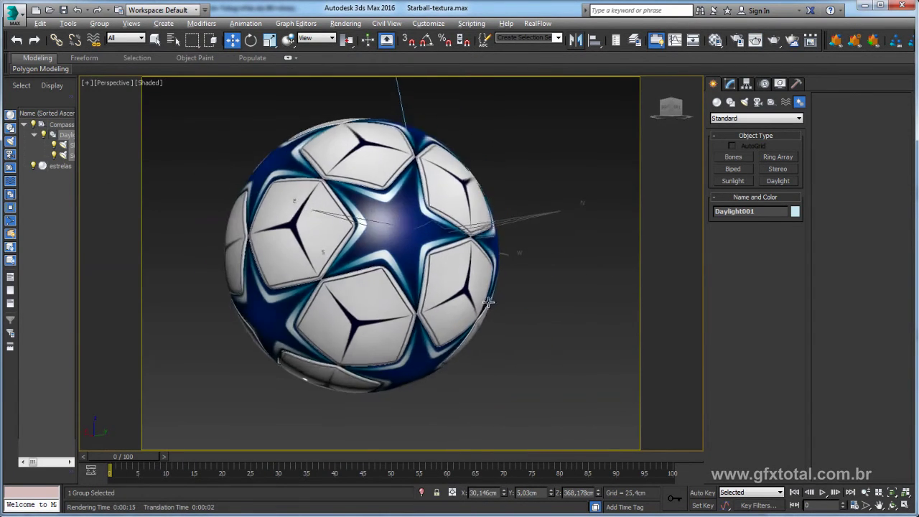
pyautogui.scroll(3, 519, 318)
pyautogui.scroll(-4, 519, 318)
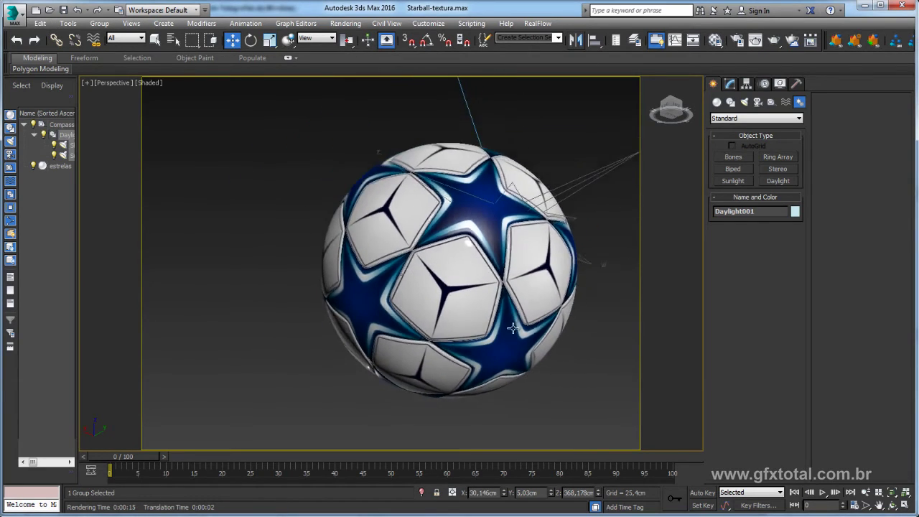
pyautogui.keyDown('alt'); pyautogui.moveTo(519, 318); pyautogui.dragTo(511, 327, button='middle'); pyautogui.keyUp('alt')
pyautogui.scroll(-3, 511, 327)
pyautogui.scroll(3, 489, 384)
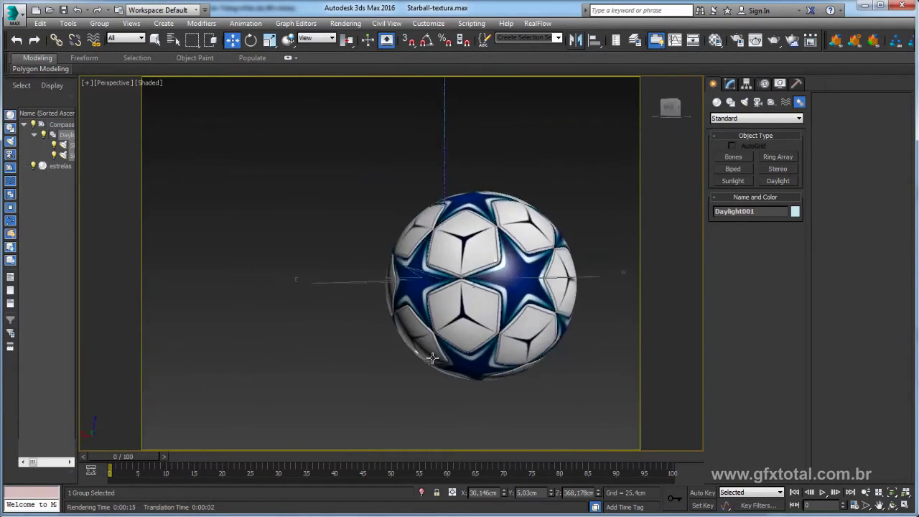
pyautogui.moveTo(489, 384)
pyautogui.keyDown('alt'); pyautogui.mouseDown(button='middle')
pyautogui.moveTo(404, 352)
pyautogui.moveTo(361, 357)
pyautogui.moveTo(546, 355)
pyautogui.moveTo(478, 367)
pyautogui.moveTo(482, 216)
pyautogui.moveTo(465, 266)
pyautogui.mouseUp(button='middle'); pyautogui.keyUp('alt')
pyautogui.scroll(2, 403, 355)
pyautogui.scroll(2, 479, 364)
pyautogui.scroll(3, 482, 129)
pyautogui.scroll(-3, 468, 204)
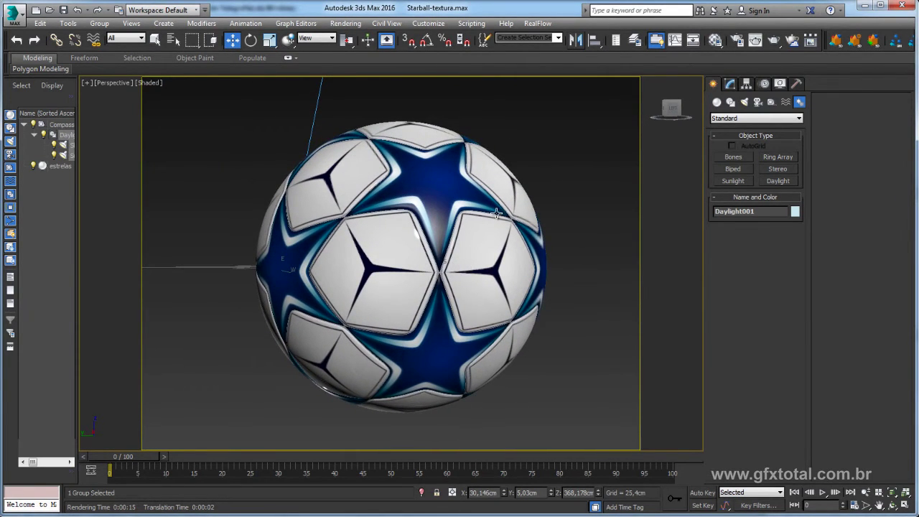
# In Render Setup, lock the image aspect at 1,33333 for a 1280 × 960 output size
pyautogui.click(738, 41)
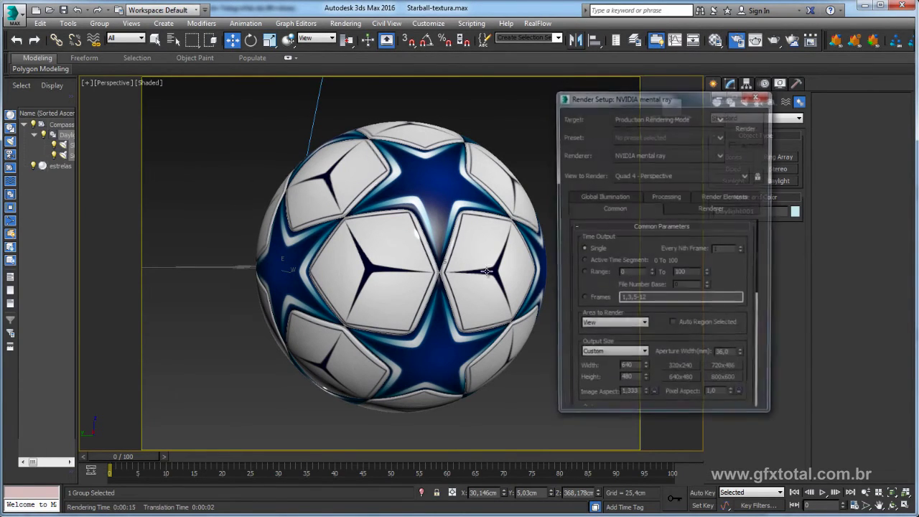
pyautogui.scroll(-5, 667, 342)
pyautogui.scroll(1, 660, 323)
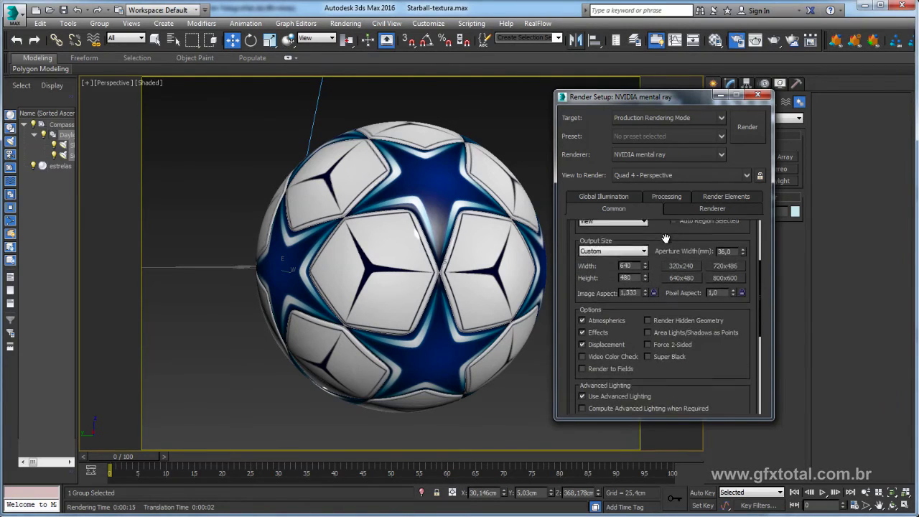
pyautogui.scroll(1, 659, 319)
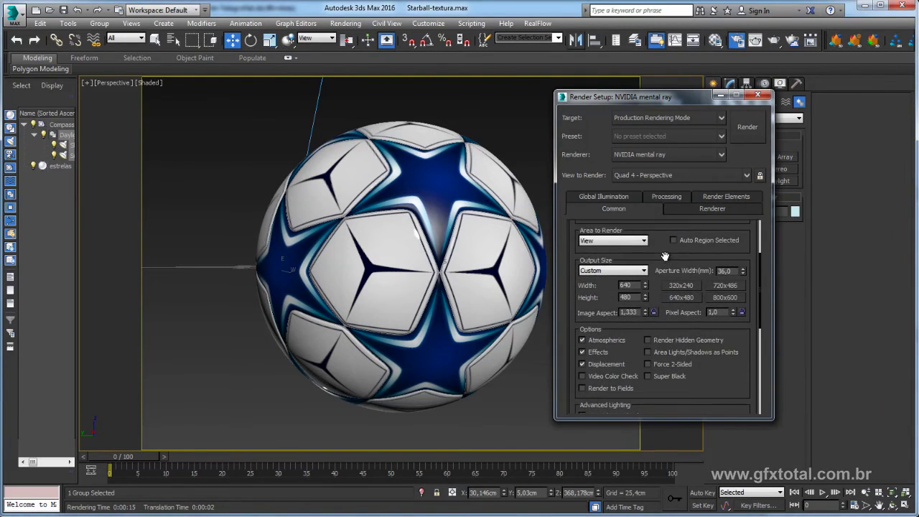
pyautogui.click(654, 313)
pyautogui.write('1280')
pyautogui.moveTo(642, 98); pyautogui.dragTo(658, 95)
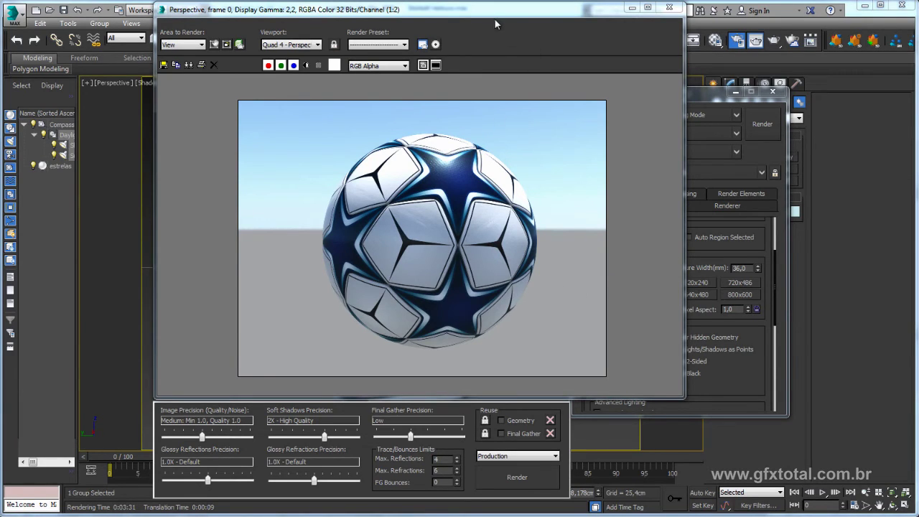
# Zoom into the rendered frame to inspect the blue star panels' dotted texture, then zoom back out
pyautogui.scroll(1, 437, 172)
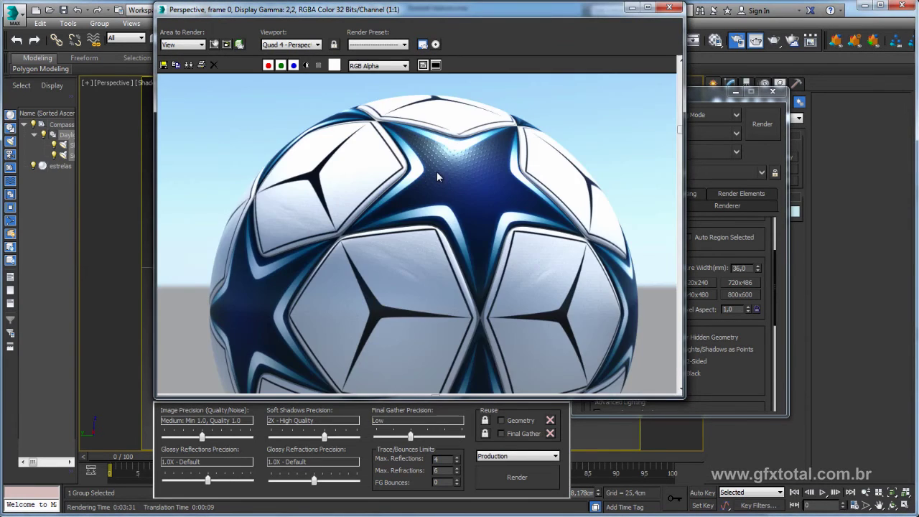
pyautogui.scroll(1, 439, 165)
pyautogui.scroll(1, 452, 173)
pyautogui.scroll(-1, 452, 173)
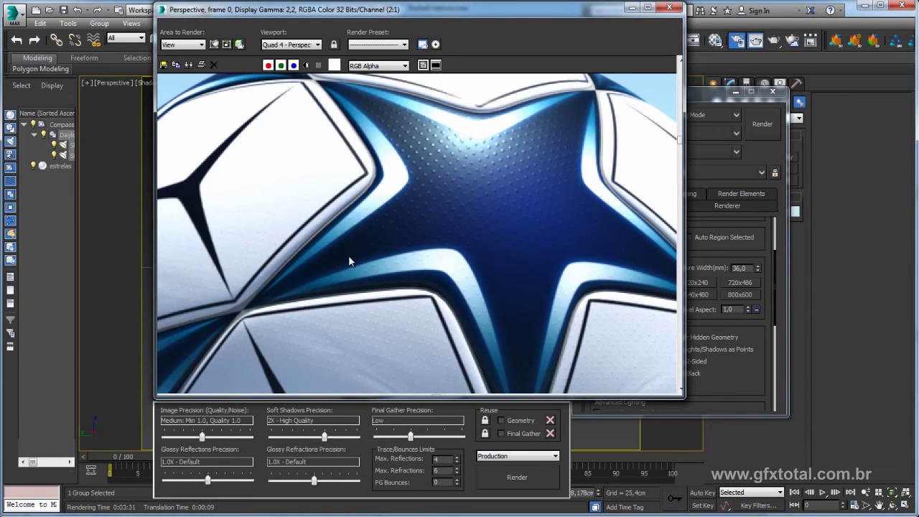
pyautogui.scroll(-1, 348, 255)
pyautogui.scroll(-1, 363, 198)
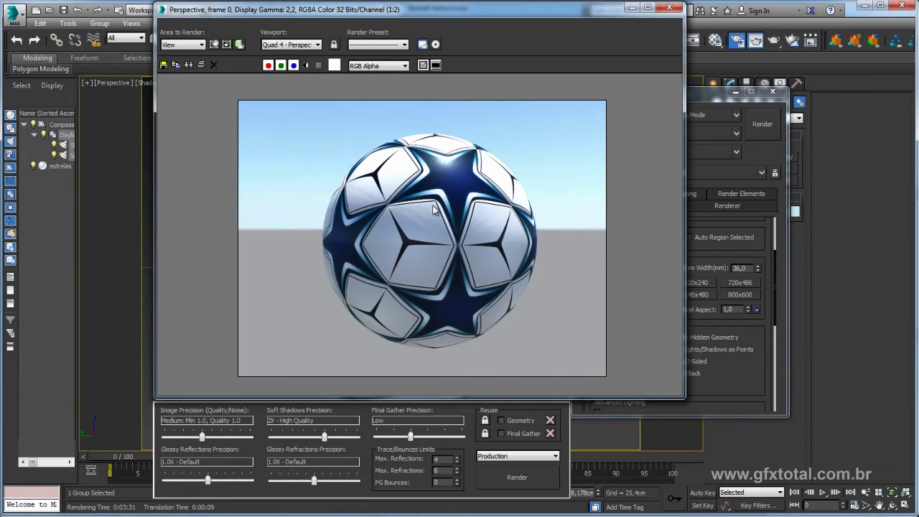
# Save the render as PNG 'Bola estrela' one folder above texturas, RGB 24 bit with alpha channel
pyautogui.click(164, 66)
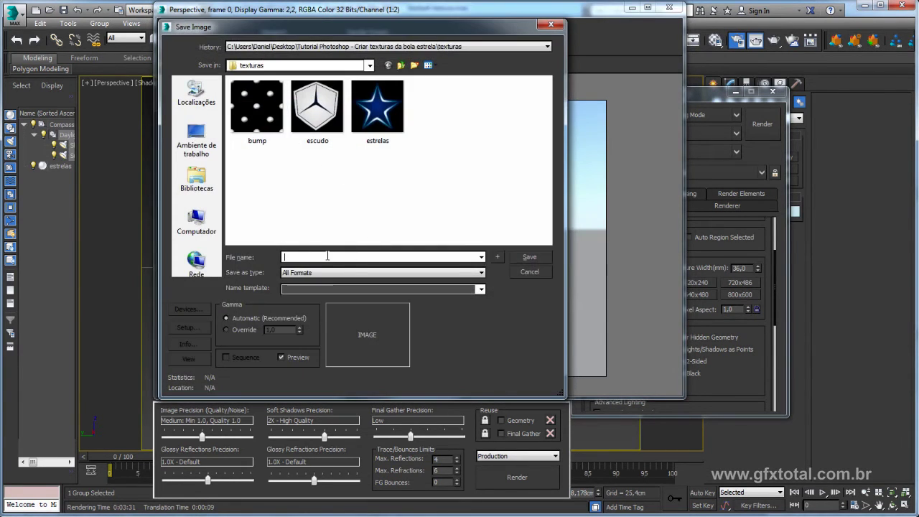
pyautogui.click(319, 273)
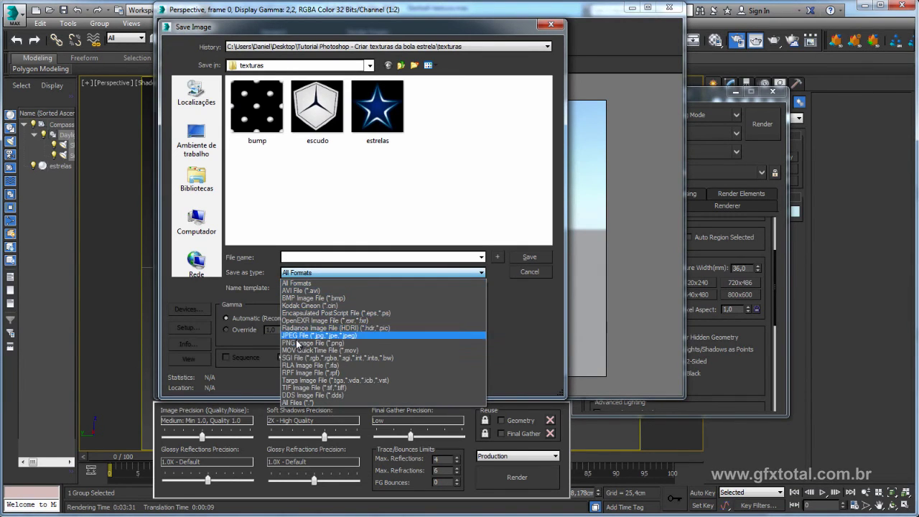
pyautogui.click(297, 344)
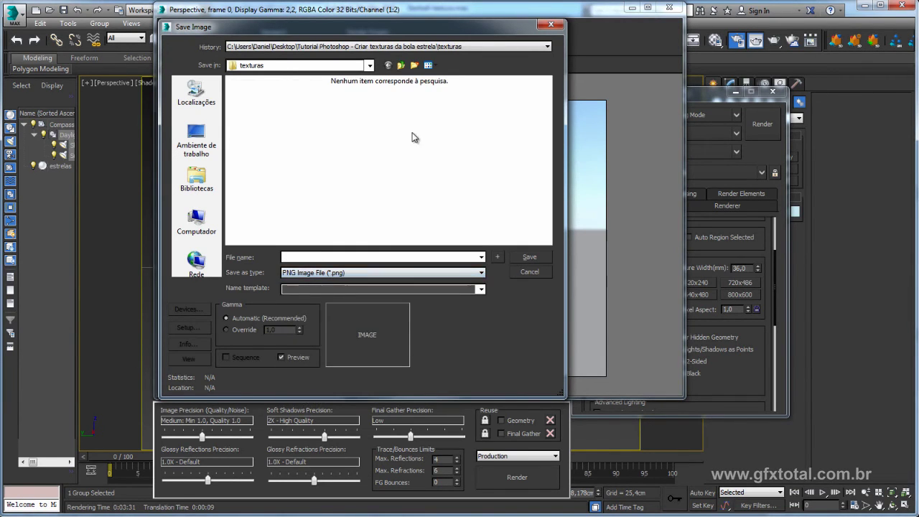
pyautogui.click(401, 66)
pyautogui.click(300, 257)
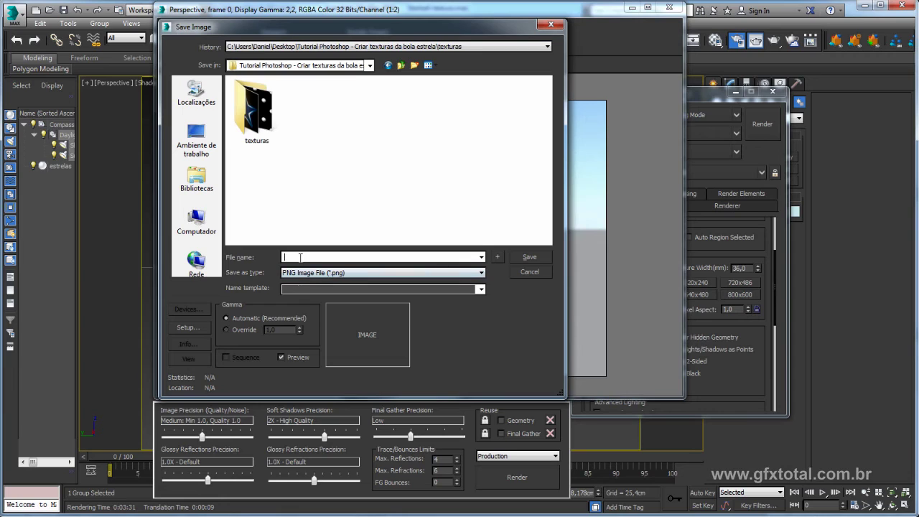
pyautogui.write('Bola')
pyautogui.write(' estrela')
pyautogui.click(518, 260)
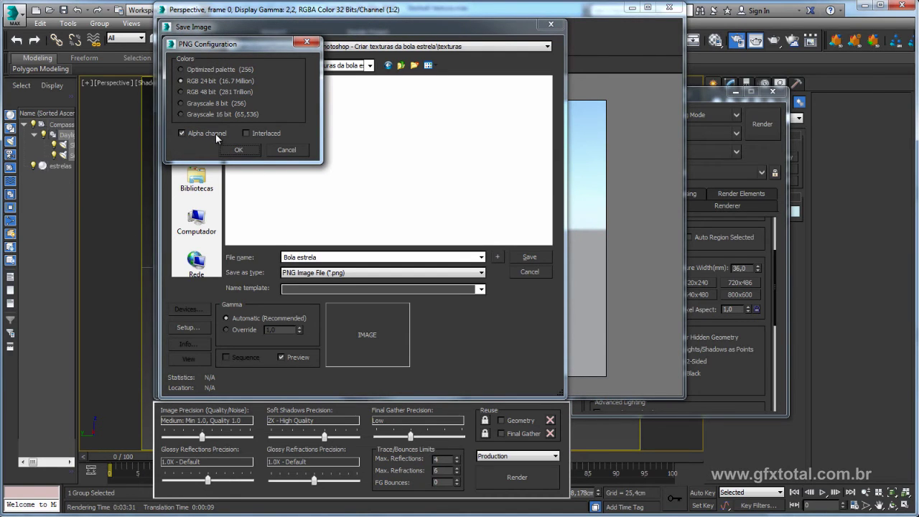
pyautogui.click(244, 154)
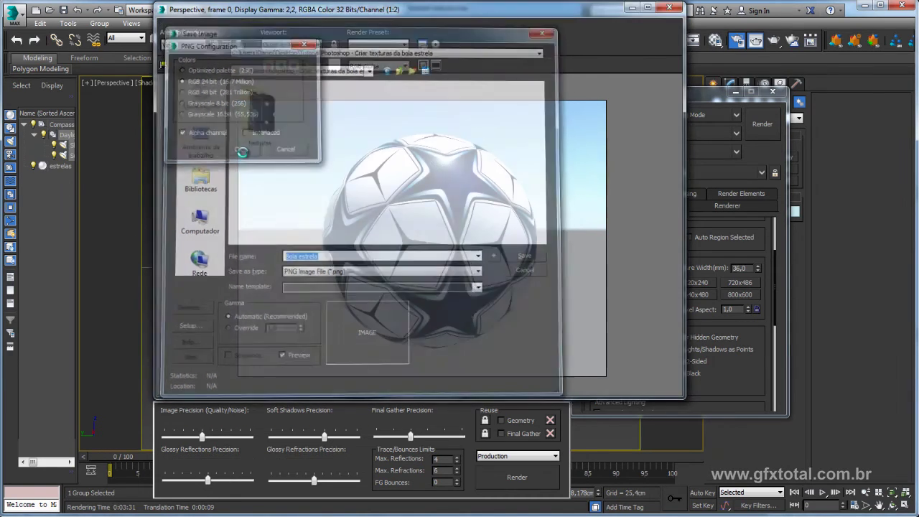